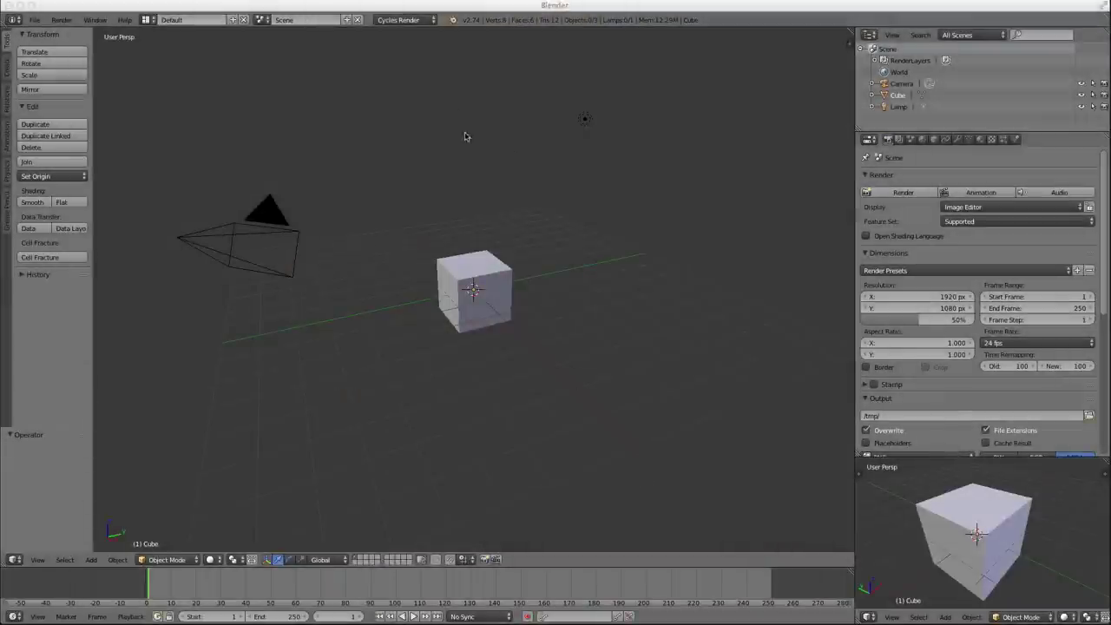
Step: Switch the render engine to Cycles Render and select the default cube
left_click(397, 20)
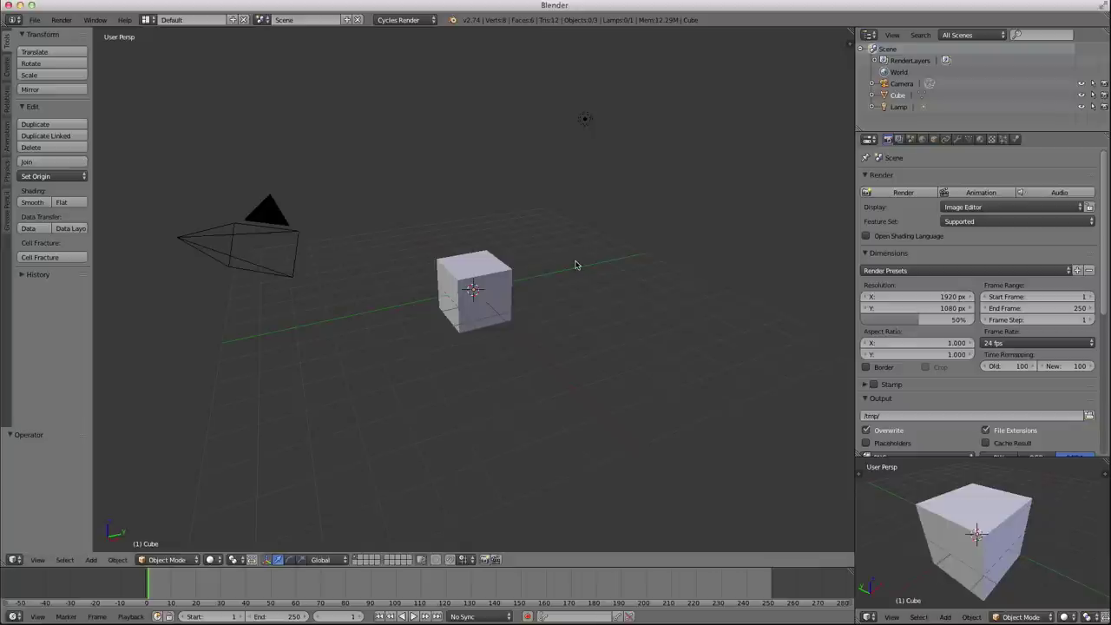
right_click(460, 276)
Step: In Edit Mode, raise the cube's mesh exactly 1 unit along Z, then return to Object Mode
middle_click_drag(452, 328, 468, 288)
key("Tab")
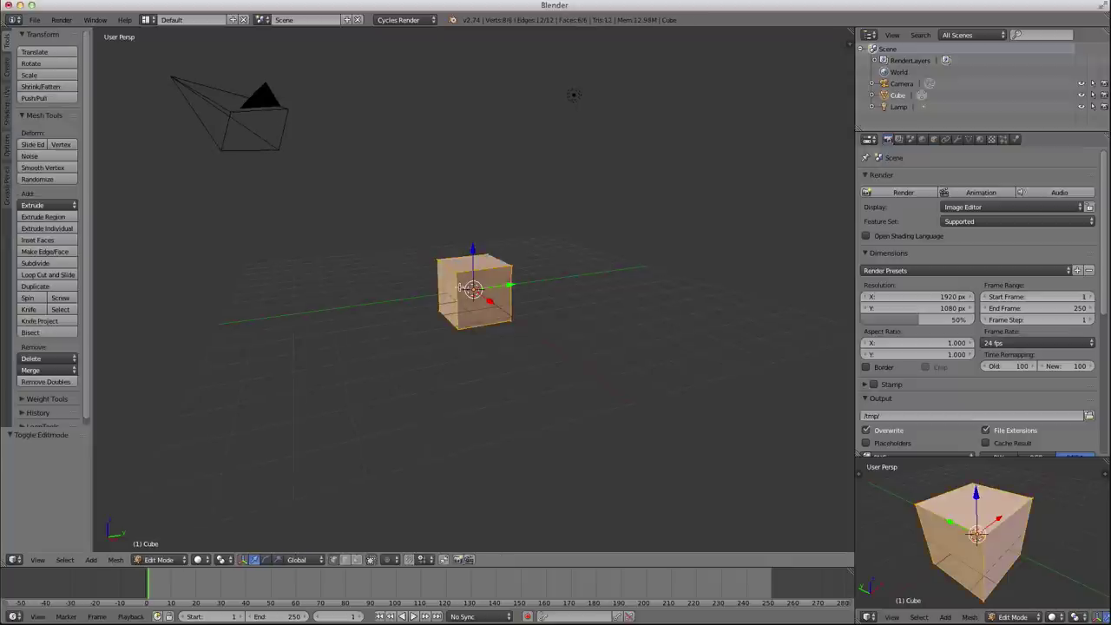
key("g")
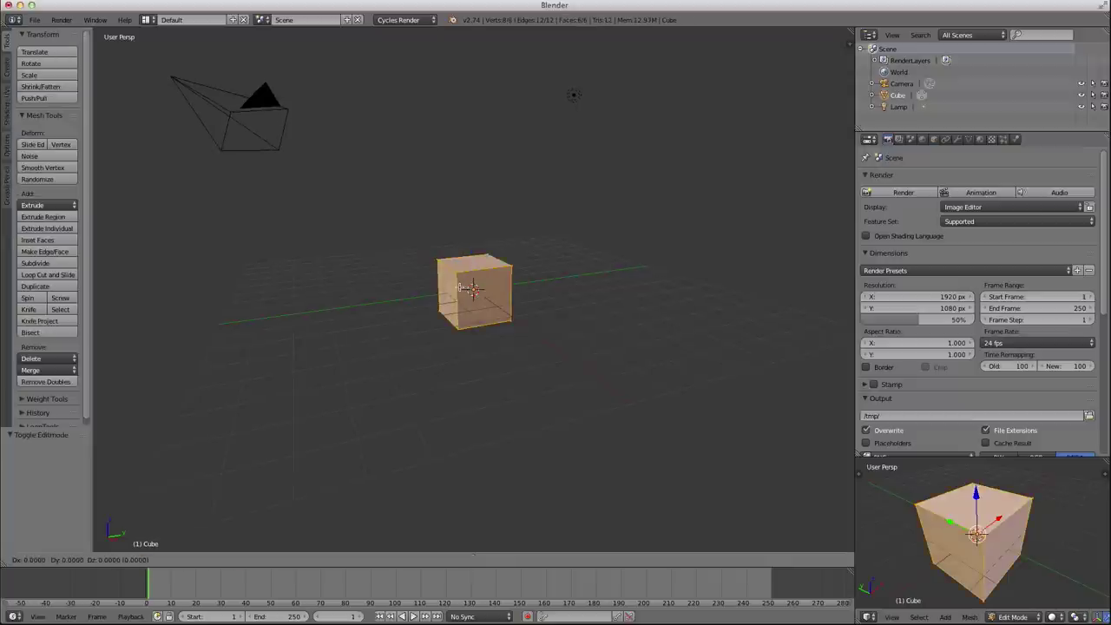
key("z")
key("1")
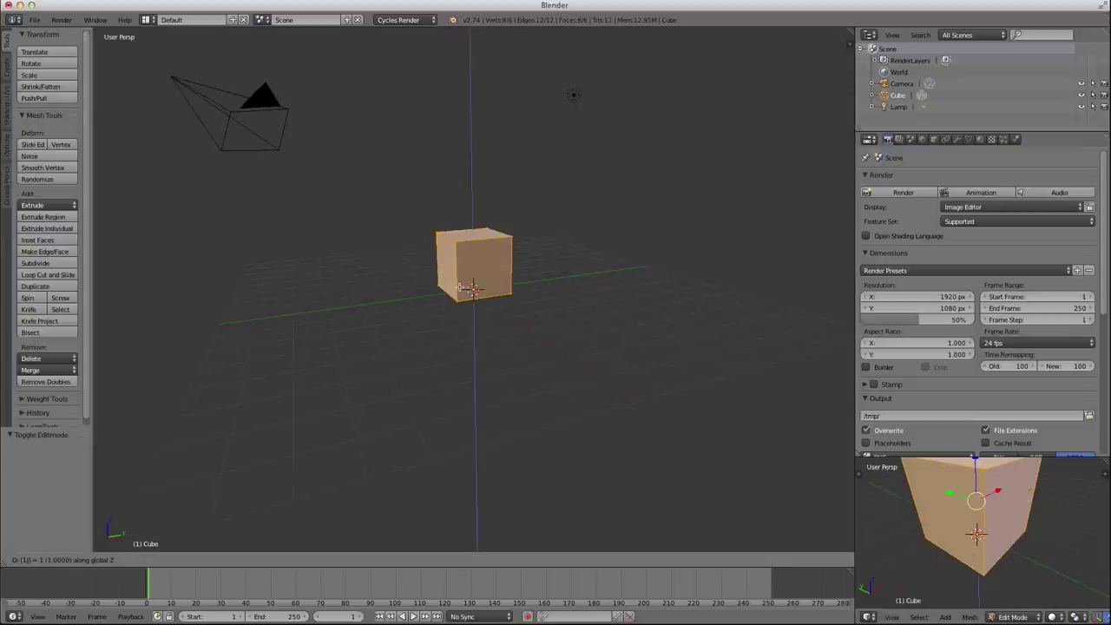
key("Return")
key("Tab")
middle_click_drag(462, 287, 496, 295)
key("shift+a")
Step: Add a plane, scale it by 10 and apply its scale
left_click(521, 282)
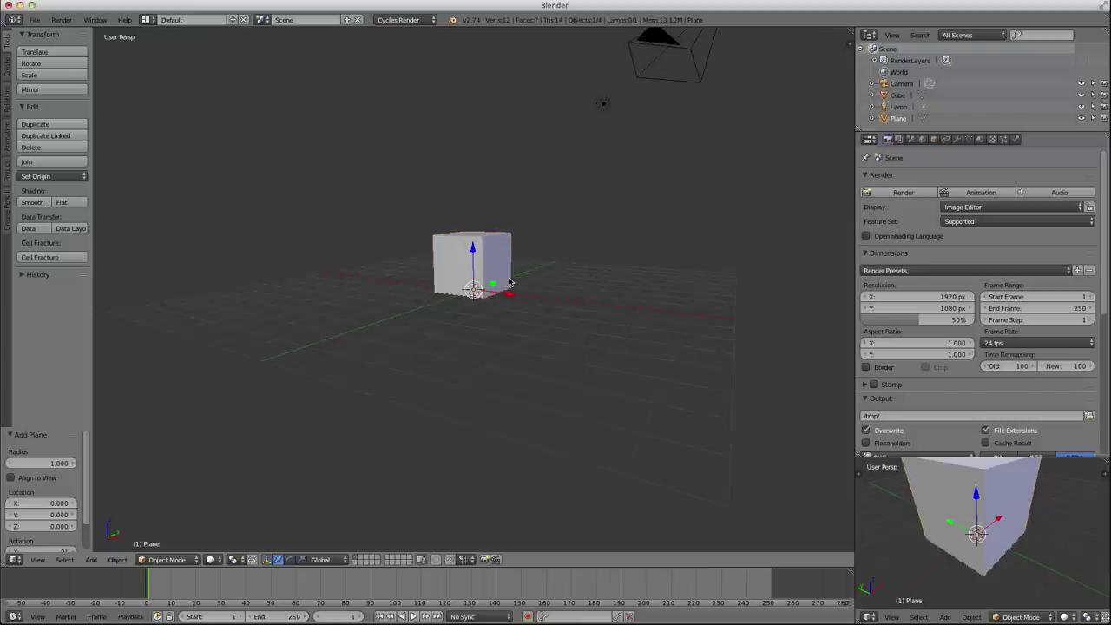
type("s10")
key("Return")
scroll(531, 281, "down", 4)
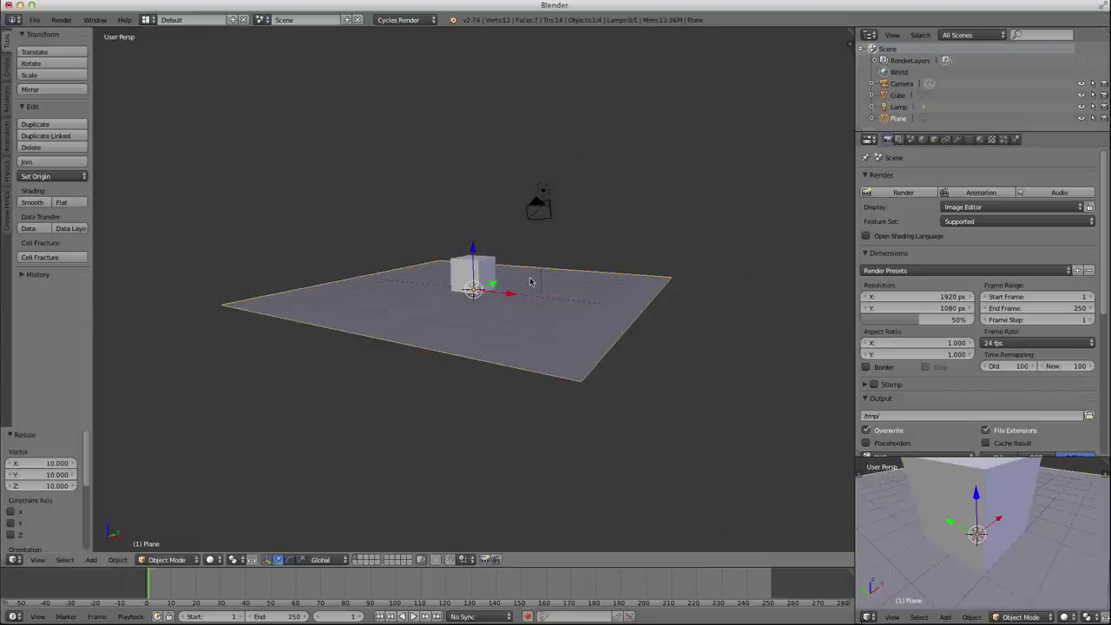
key("ctrl+a")
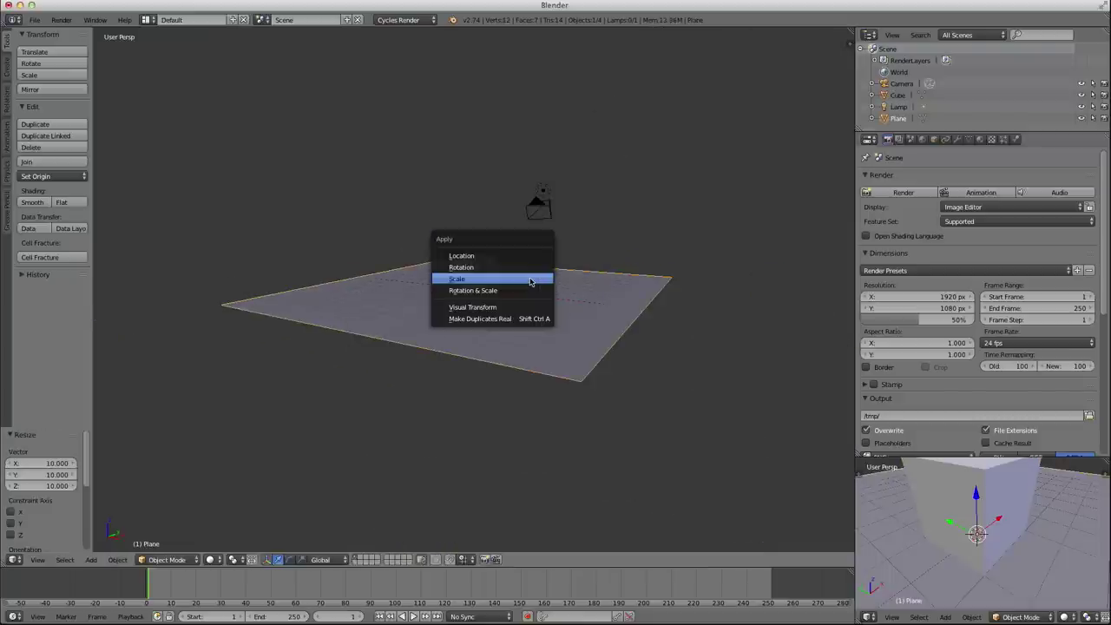
left_click(465, 279)
scroll(465, 279, "up", 3)
mouse_move(466, 278)
middle_mouse_down()
mouse_move(558, 292)
mouse_move(454, 300)
mouse_move(446, 281)
mouse_move(458, 293)
middle_mouse_up()
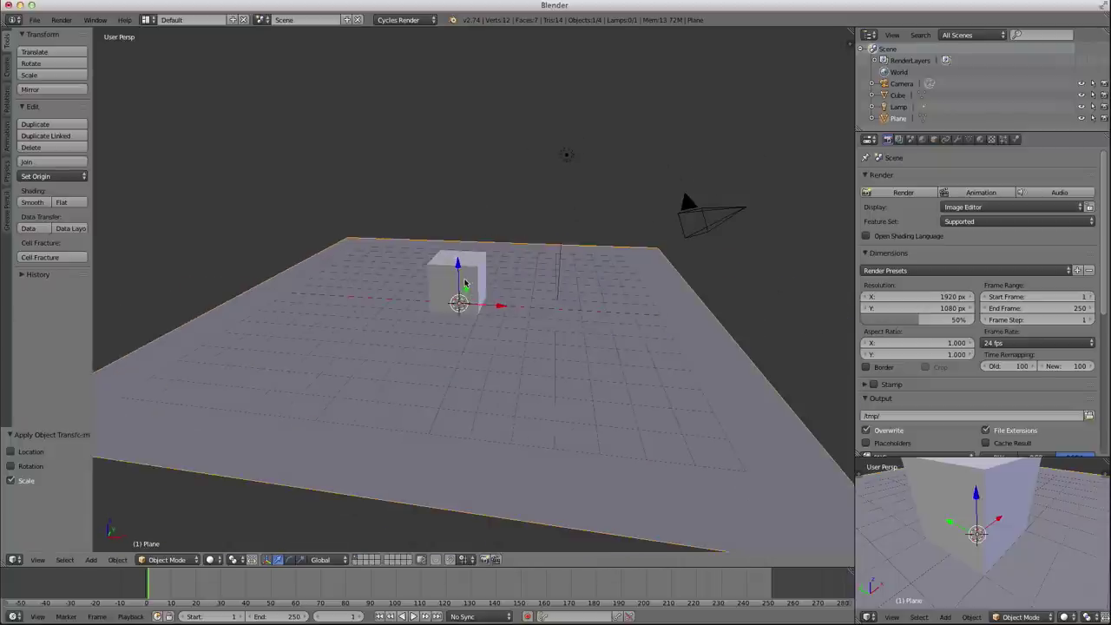
Step: Scale the cube by 4 on all axes so it stands as a large block on the plane
right_click(473, 276)
key("s")
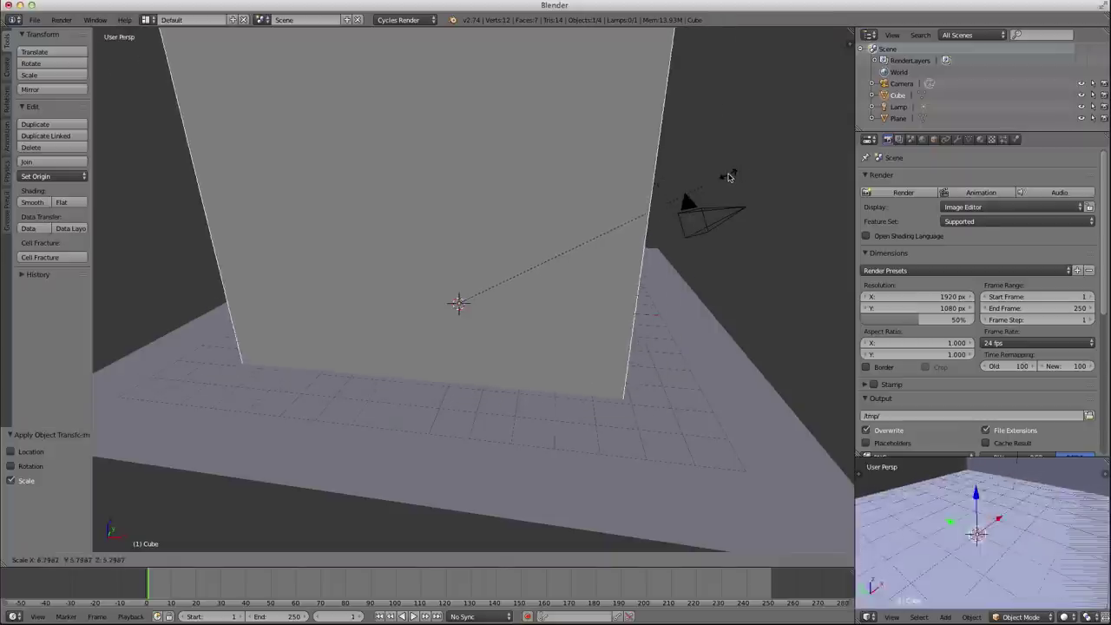
right_click(725, 181)
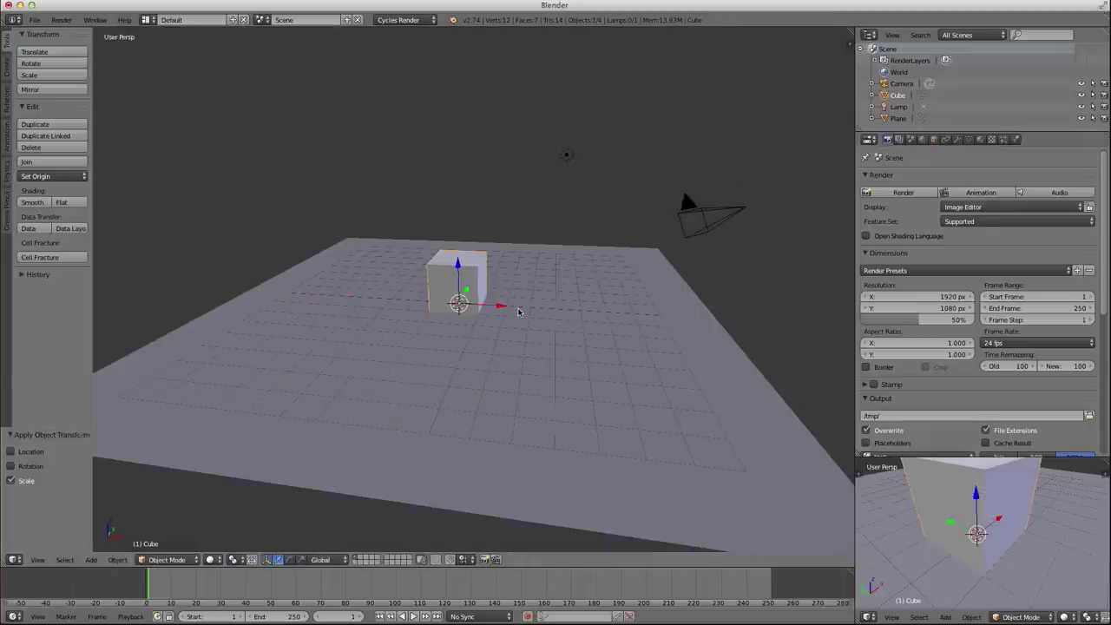
key("s")
key("4")
key("Return")
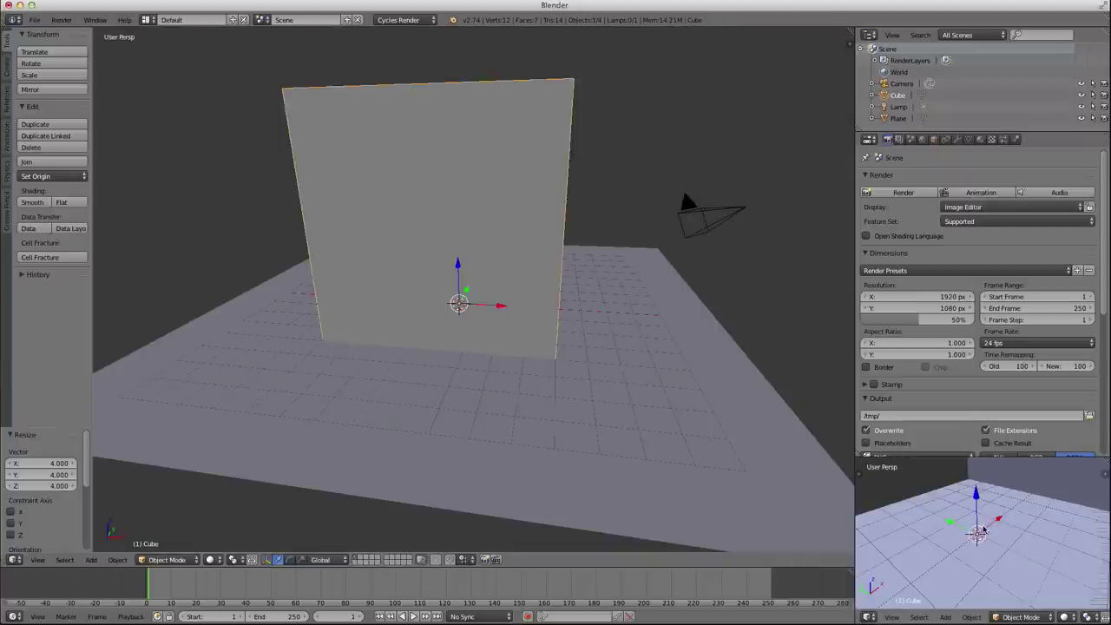
middle_click_drag(983, 529, 1044, 530)
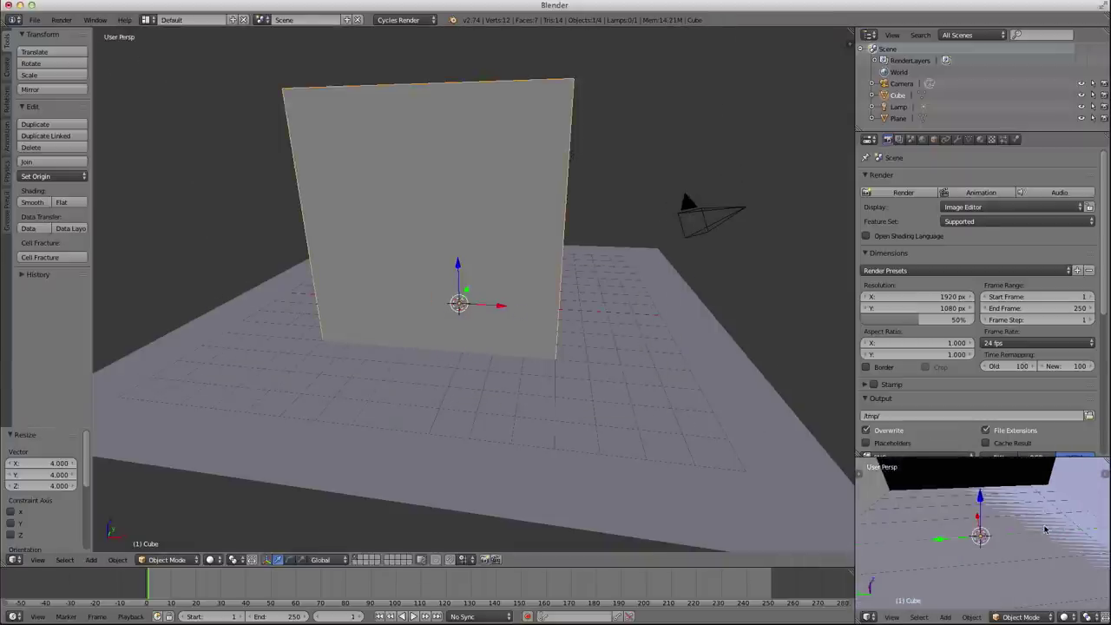
scroll(1044, 531, "down", 4)
scroll(1037, 533, "up", 4)
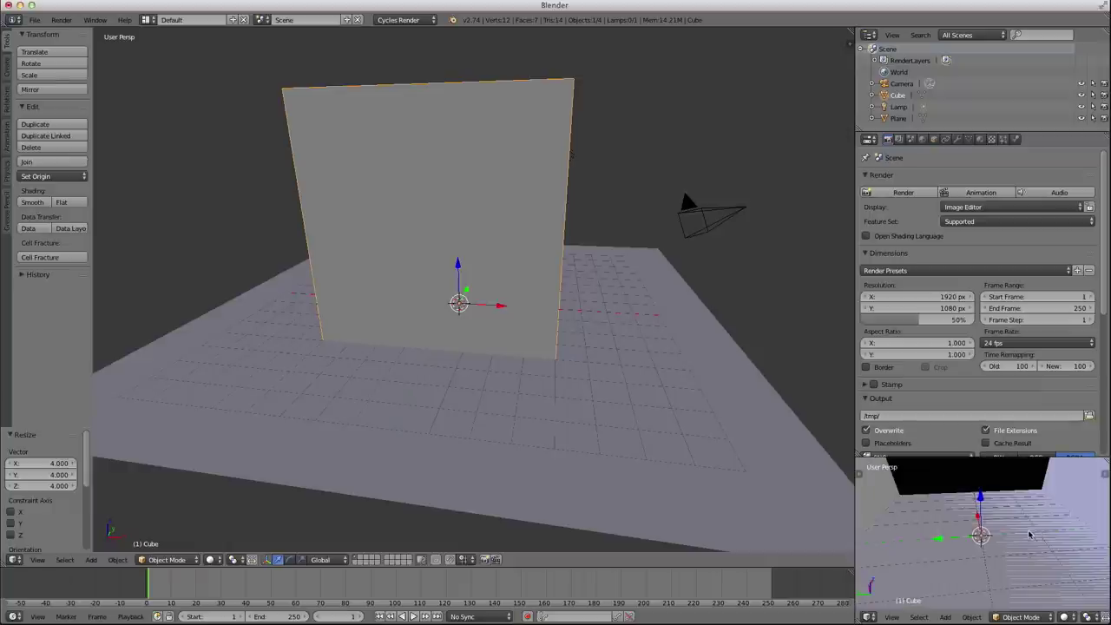
middle_click_drag(1029, 534, 959, 525)
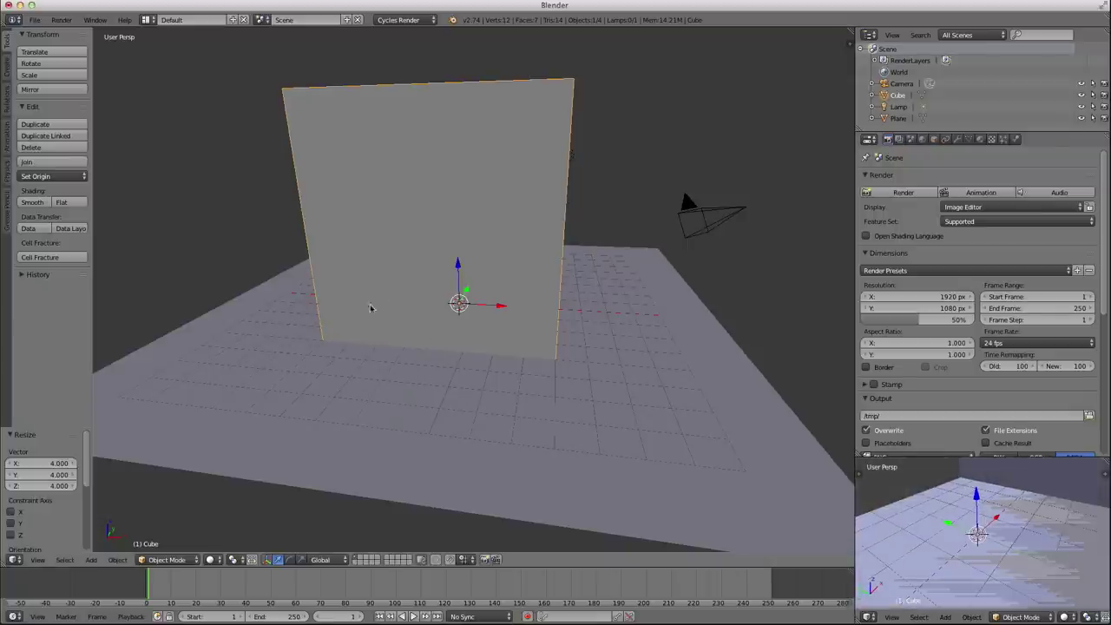
right_click(659, 269)
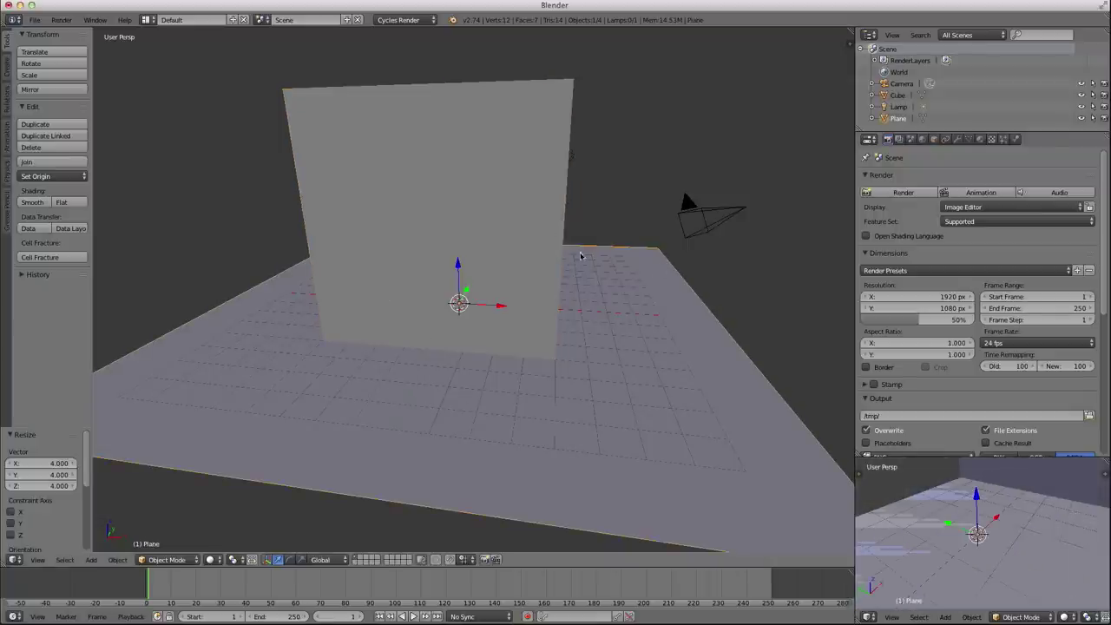
Step: Move the large cube up 0.001 along Z so its base clears the floor plane
right_click(515, 182)
right_click(649, 293)
right_click(513, 193)
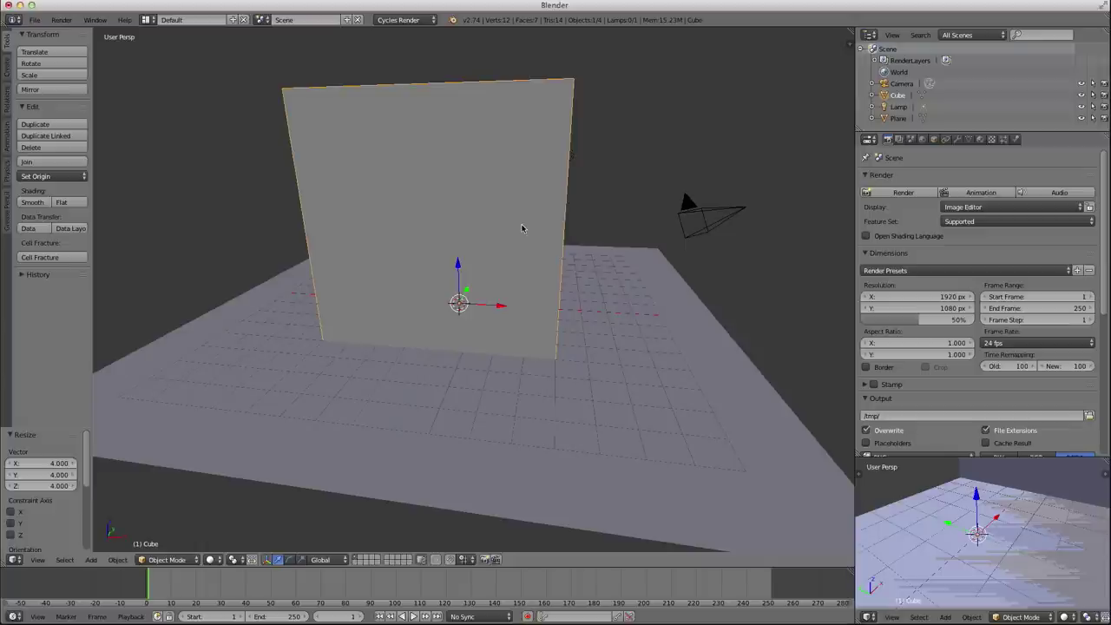
key("g")
type("z")
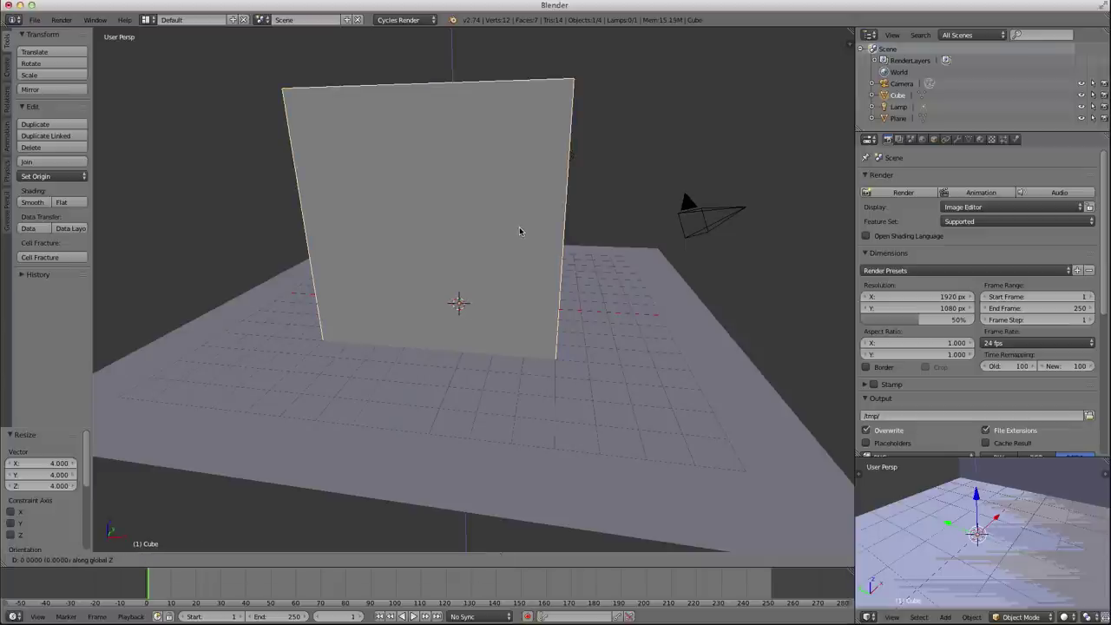
type(".001|) =")
key("Return")
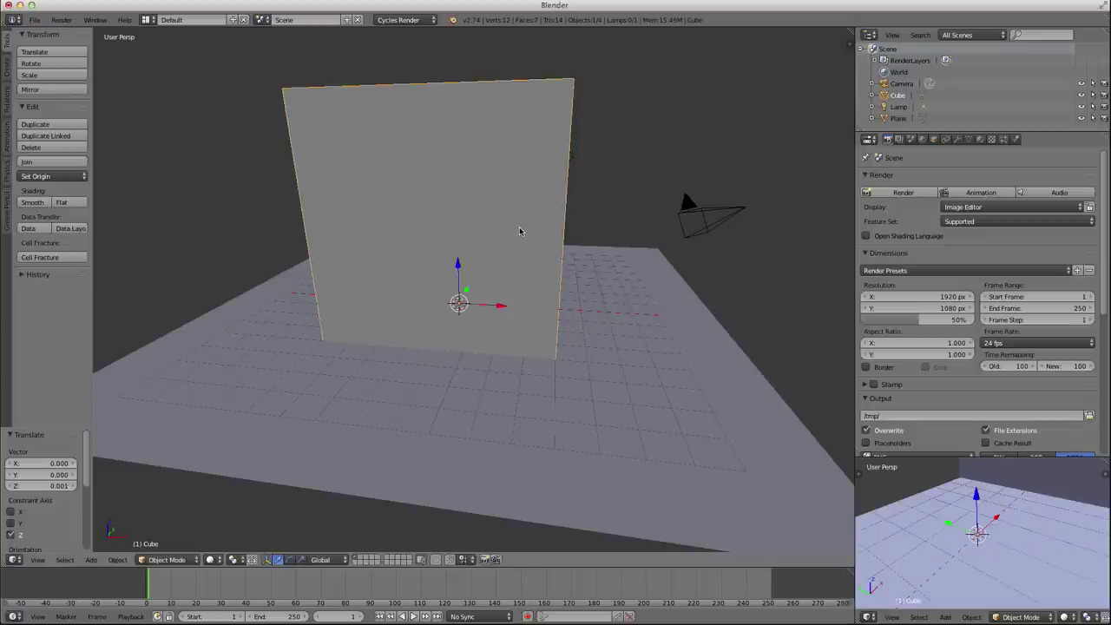
middle_click_drag(514, 335, 498, 356)
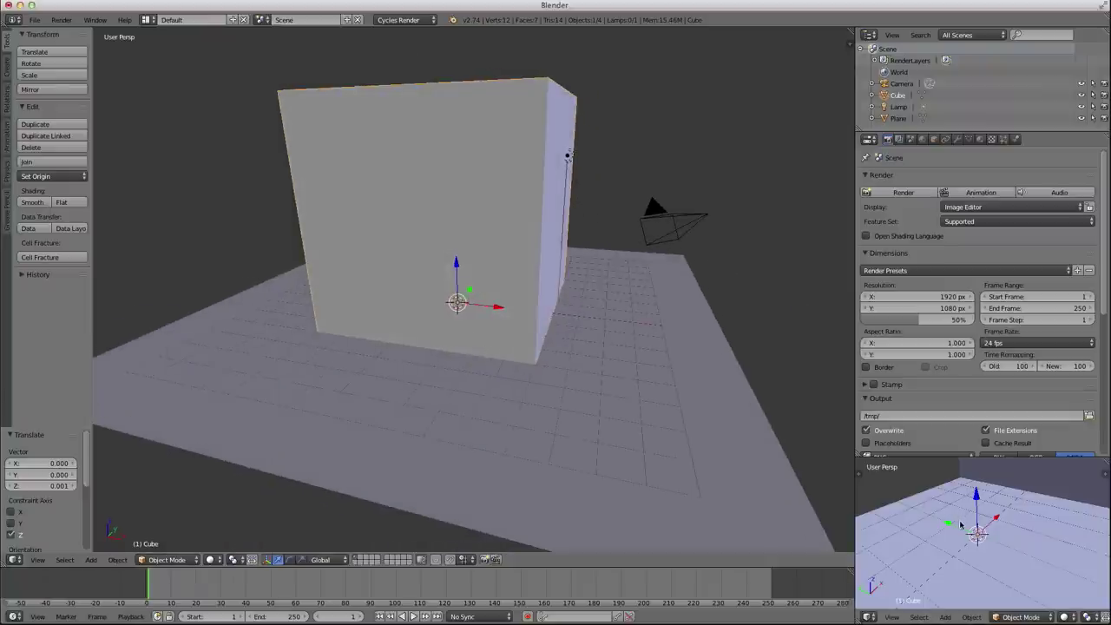
scroll(955, 530, "up", 1)
mouse_move(955, 530)
middle_mouse_down()
mouse_move(1009, 525)
mouse_move(912, 513)
mouse_move(959, 531)
mouse_move(984, 524)
mouse_move(952, 521)
middle_mouse_up()
scroll(519, 300, "down", 5)
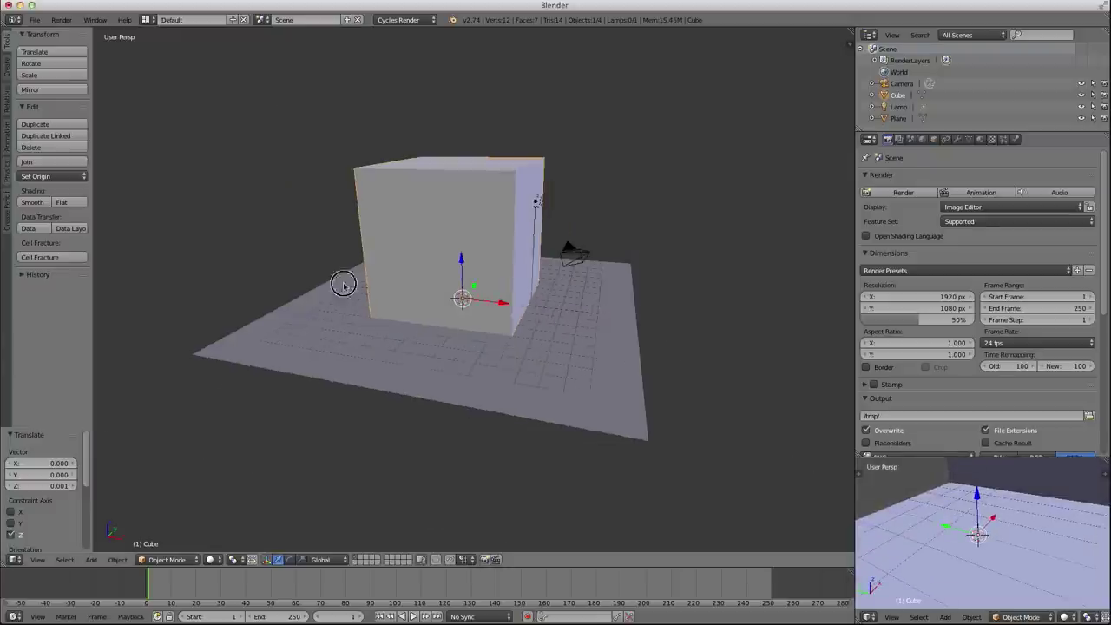
middle_click_drag(342, 280, 384, 333)
left_click(898, 118)
Step: Rename the plane to 'Floor' and the cube to 'Domain' in the outliner
double_click(898, 118)
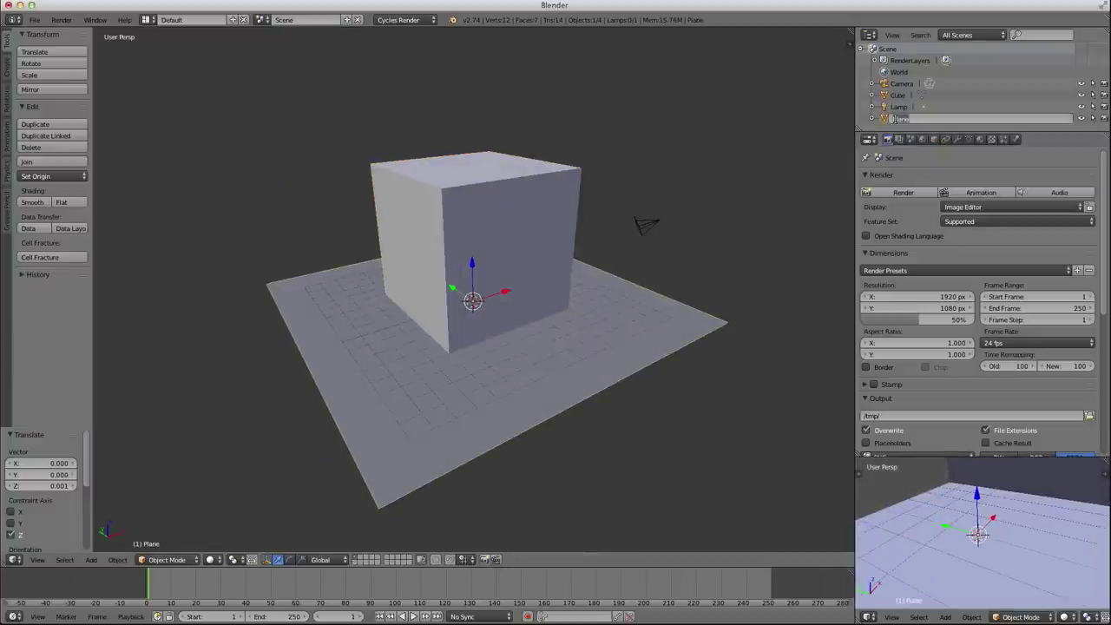
key("BackSpace")
type("Floor")
key("Return")
left_click(897, 95)
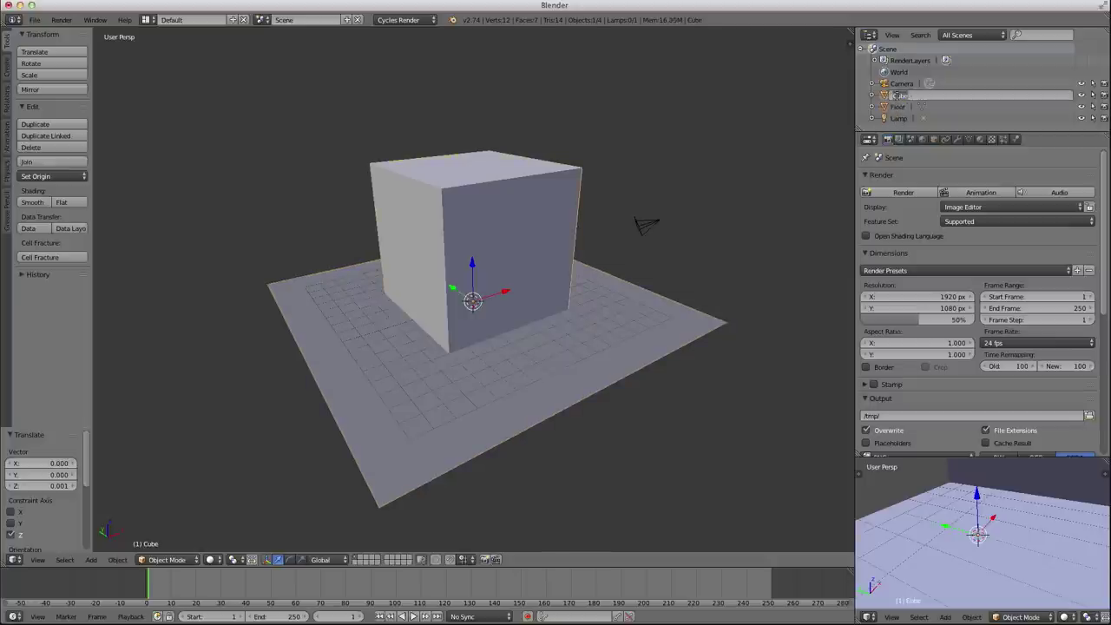
key("BackSpace")
key("Return")
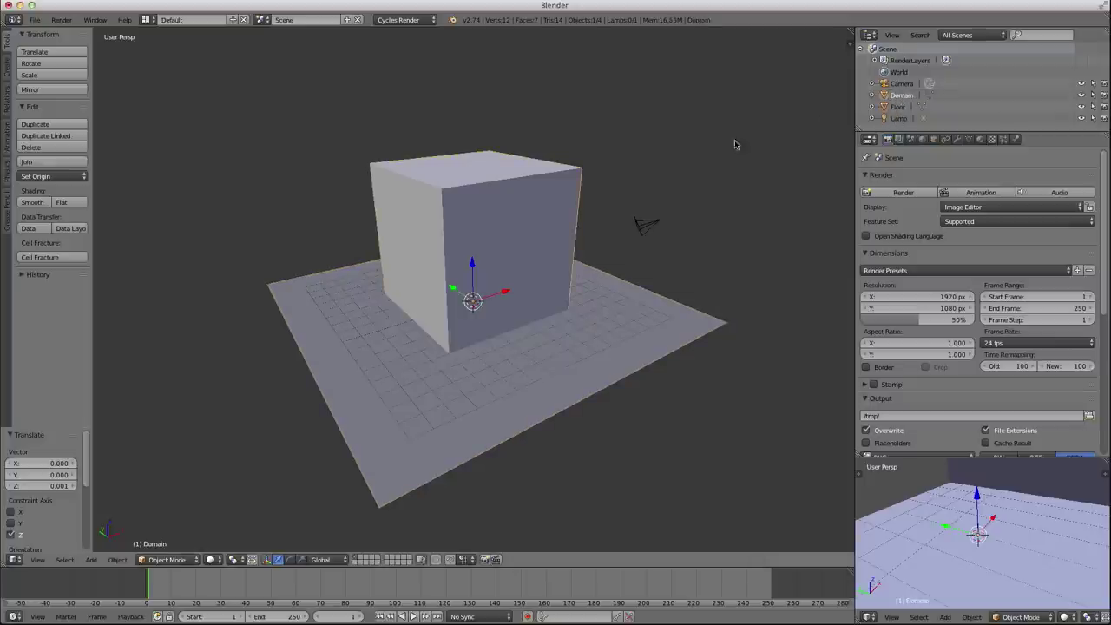
Step: Switch the viewport to wireframe and apply the Domain's scale
key("z")
middle_click_drag(424, 308, 491, 307)
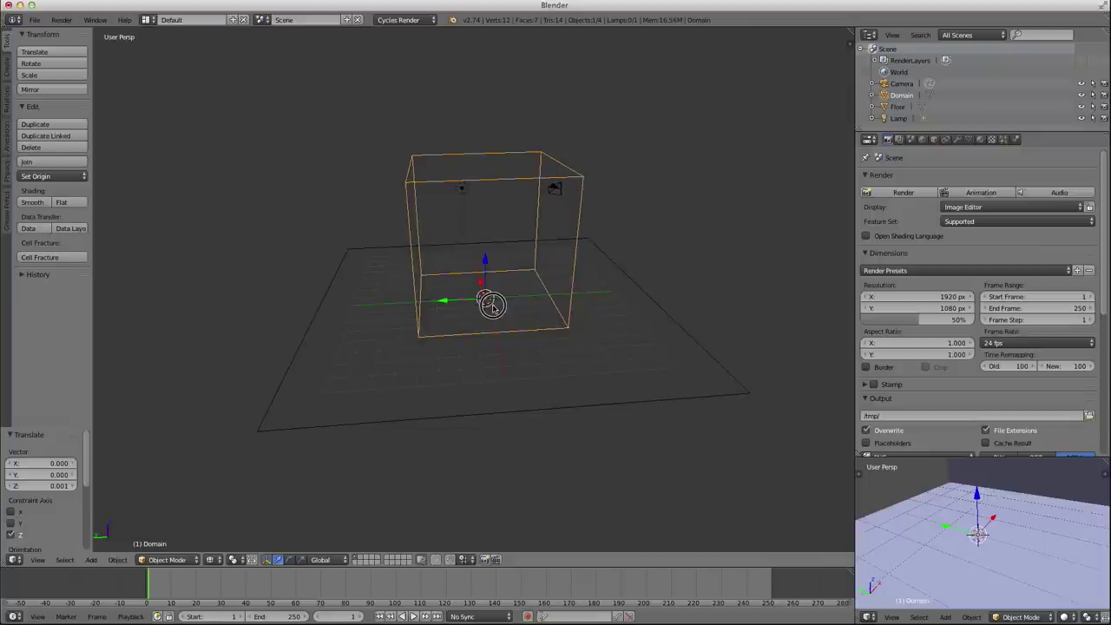
key("ctrl+a")
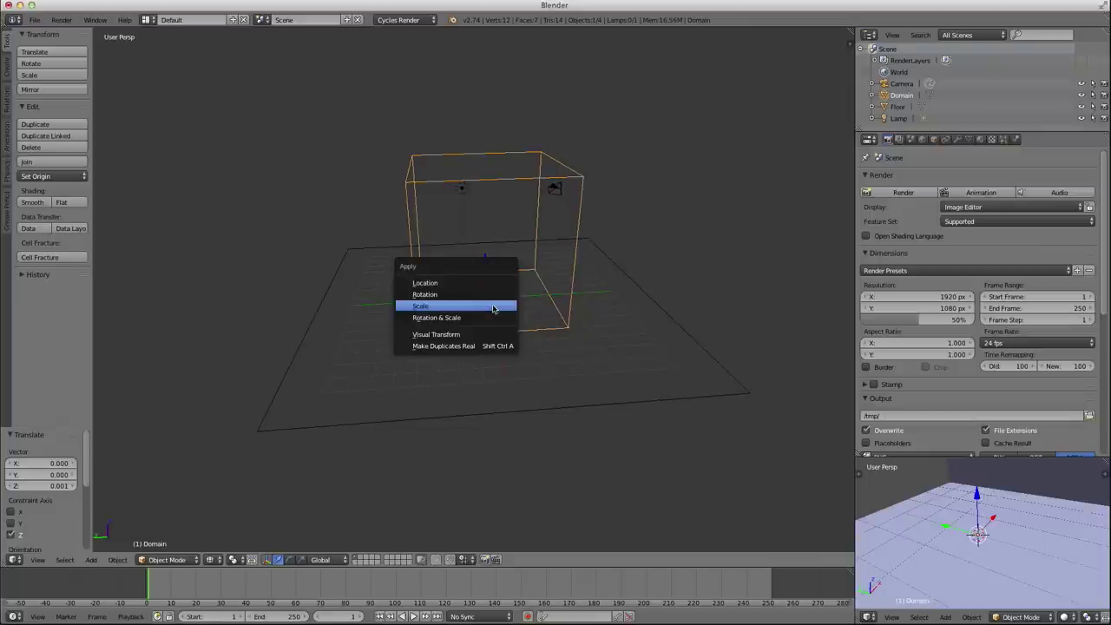
left_click(423, 309)
middle_click_drag(425, 309, 506, 305)
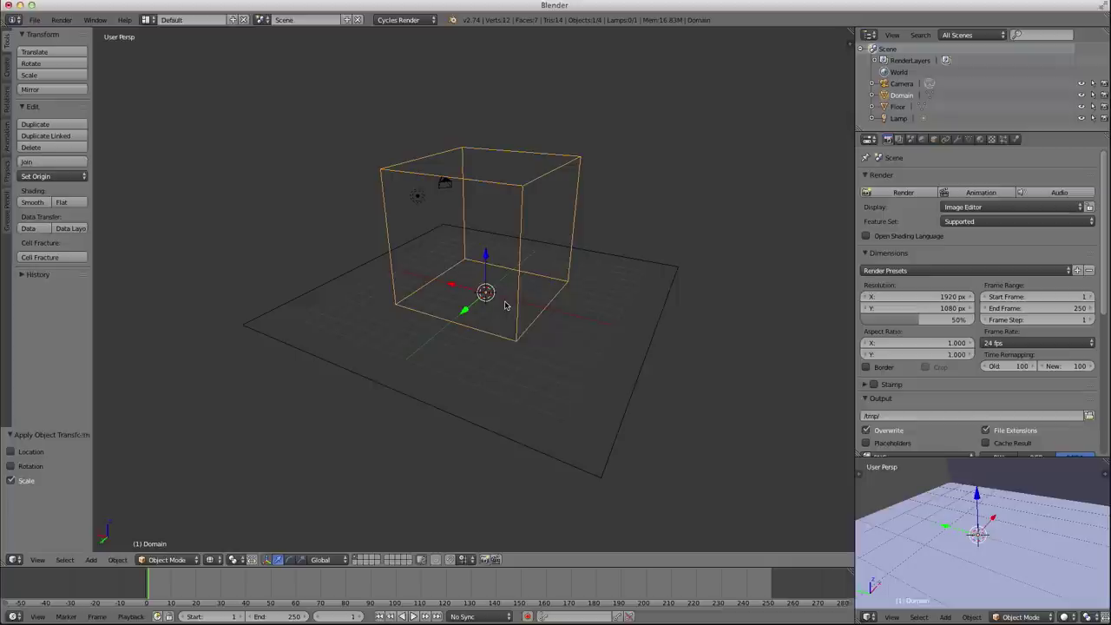
middle_click_drag(462, 278, 558, 265)
mouse_move(531, 224)
middle_mouse_down()
mouse_move(411, 240)
mouse_move(558, 238)
mouse_move(377, 236)
mouse_move(372, 246)
mouse_move(426, 262)
mouse_move(579, 263)
mouse_move(523, 235)
mouse_move(466, 237)
mouse_move(555, 237)
mouse_move(535, 243)
middle_mouse_up()
right_click(431, 199)
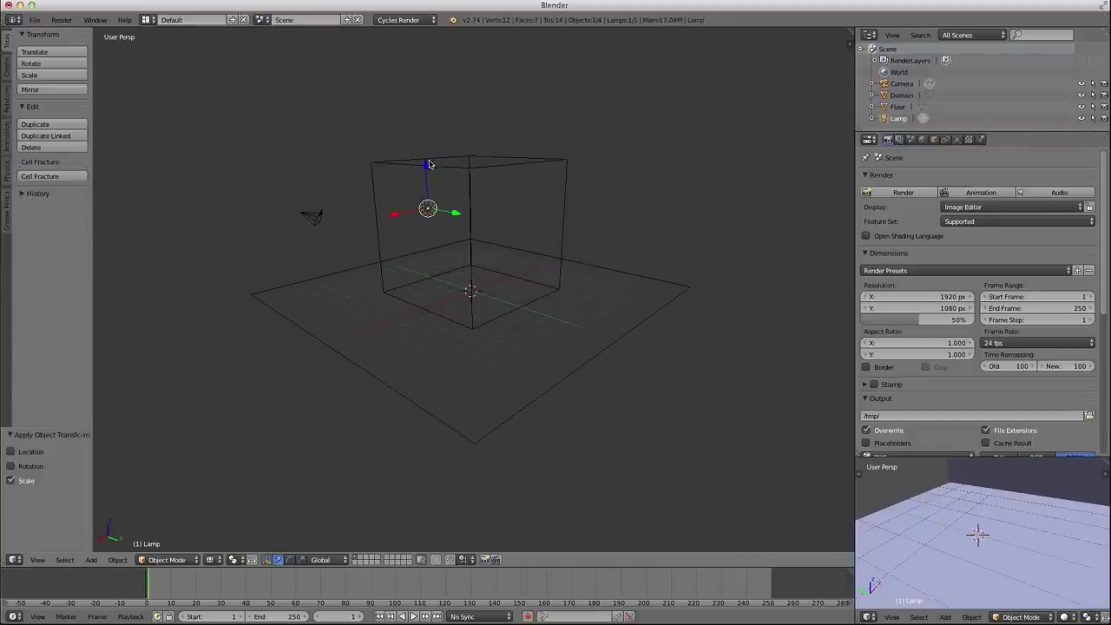
Step: Raise the lamp higher above the scene and add a new plane
left_click_drag(428, 164, 425, 65)
middle_click_drag(527, 166, 466, 258)
key("shift+a")
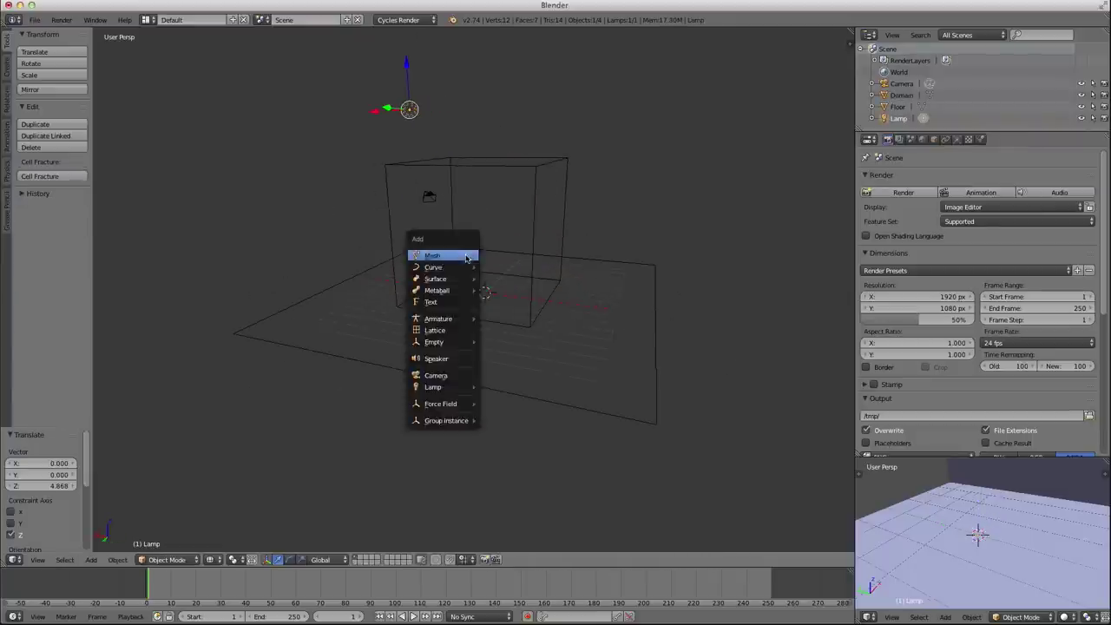
mouse_move(466, 257)
left_click(505, 256)
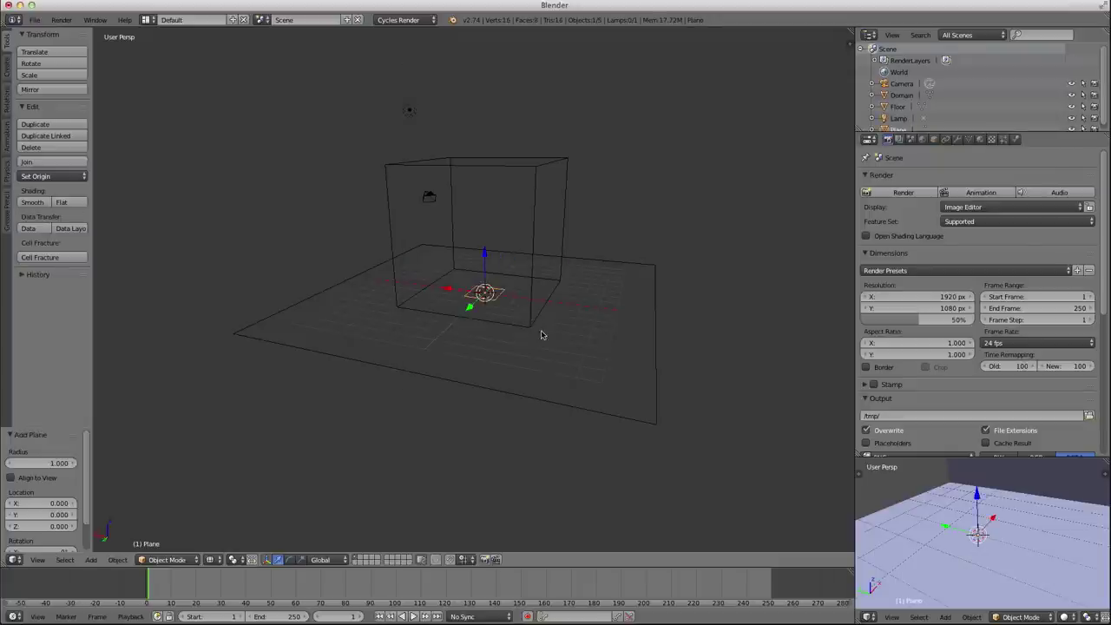
Step: Shrink the new plane to 0.288, apply its scale, and raise it to about 0.6 on Z
key("s")
left_click(499, 314)
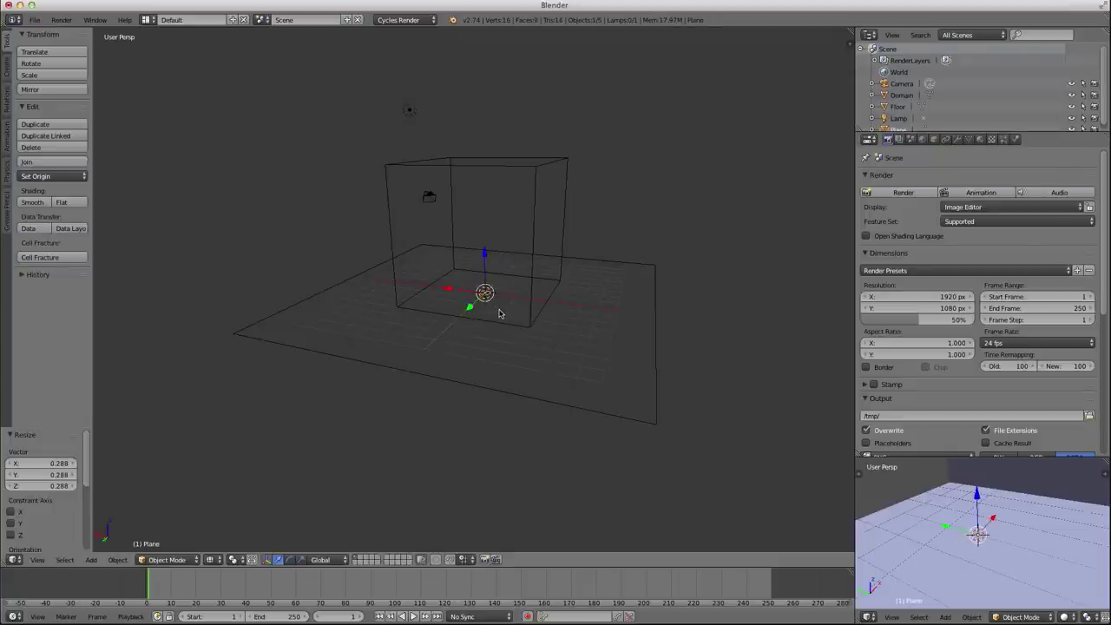
key("ctrl+a")
left_click(499, 309)
scroll(499, 313, "up", 2)
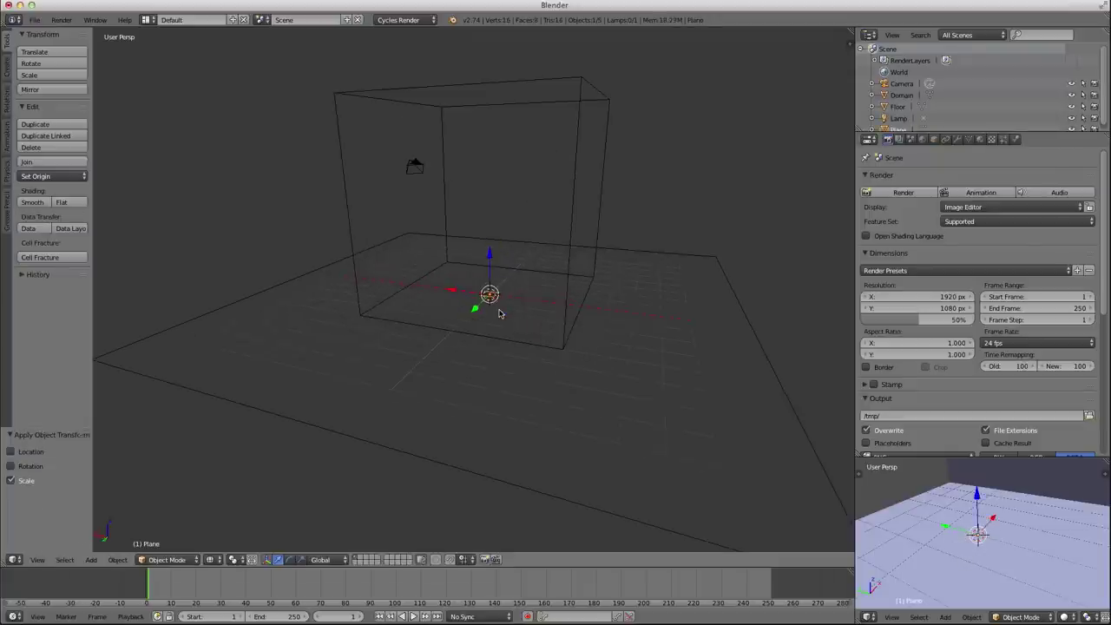
left_click_drag(488, 258, 489, 244)
middle_click_drag(489, 245, 497, 276)
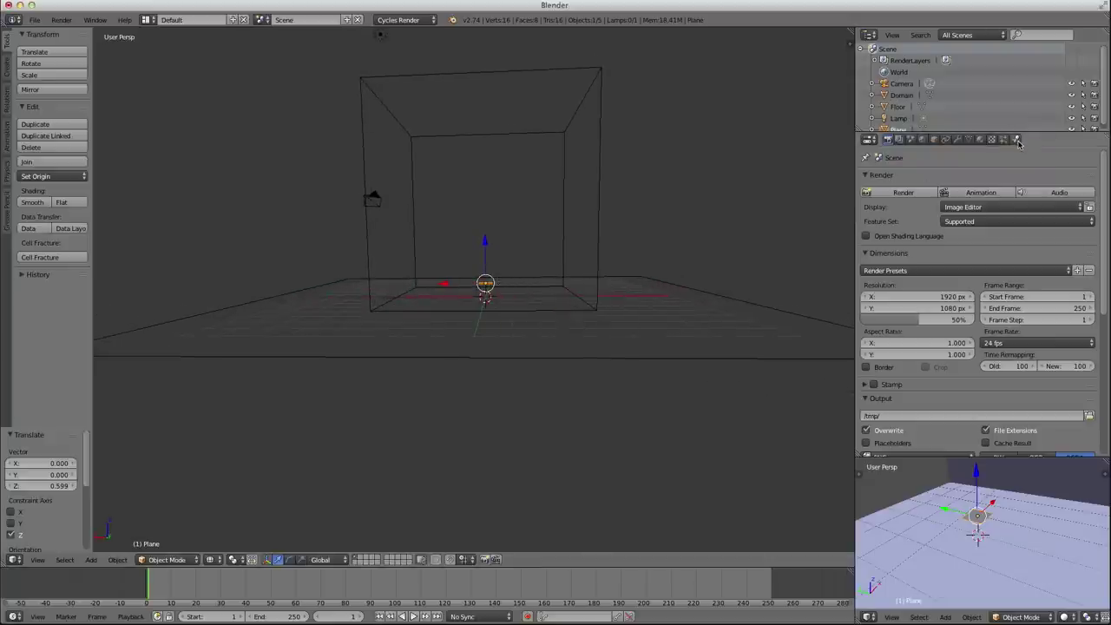
left_click(1017, 140)
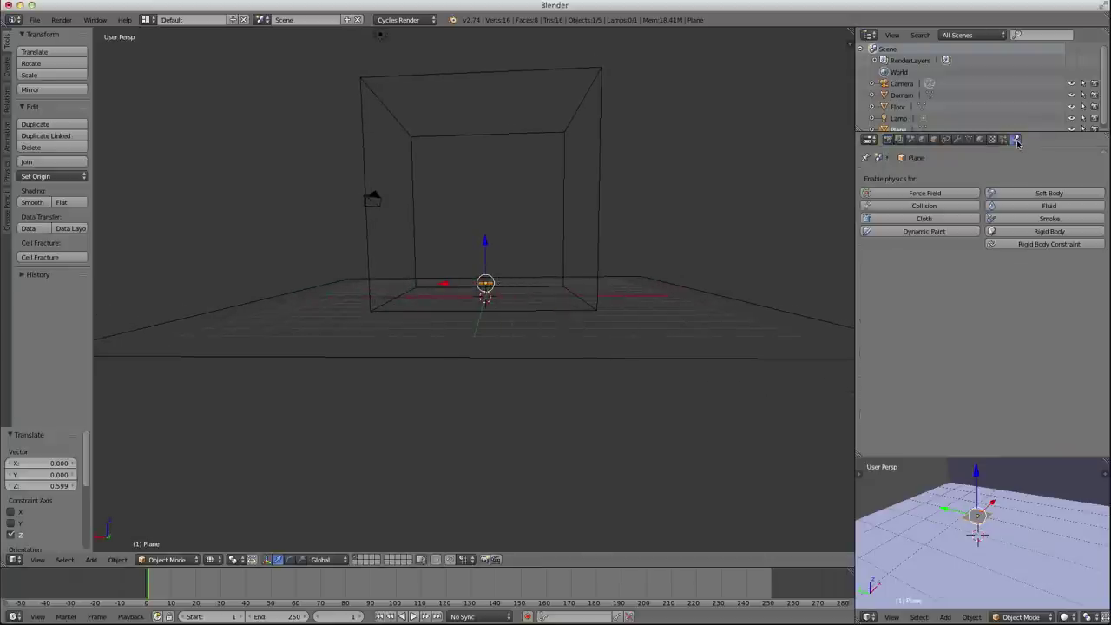
Step: Make the small plane a Smoke Flow emitter with Initial Velocity enabled and Normal 2
left_click(1039, 218)
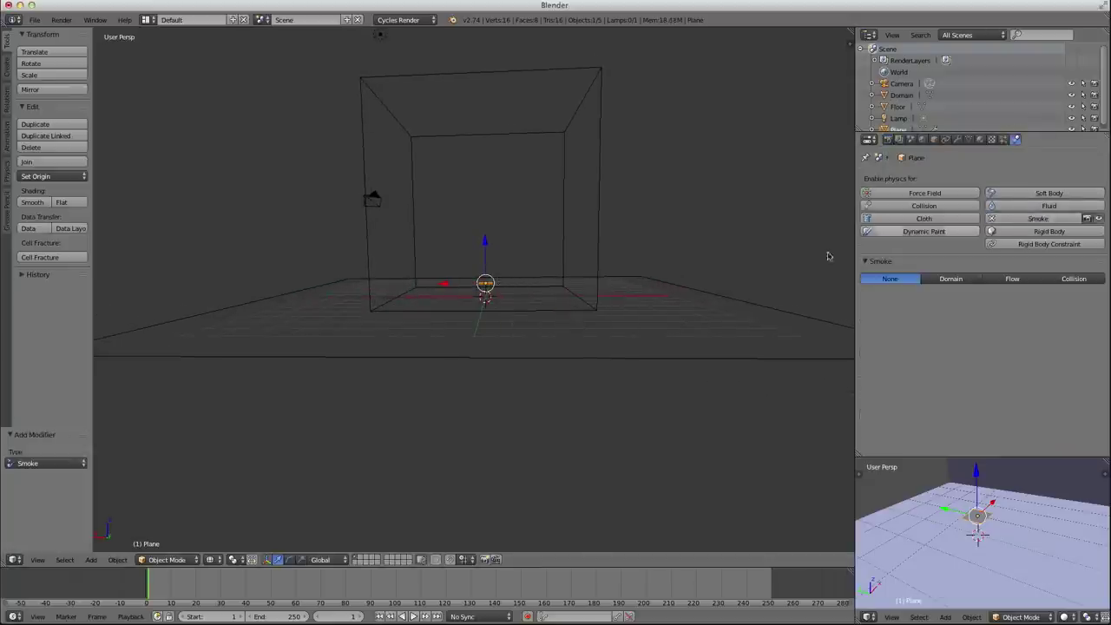
left_click(1012, 280)
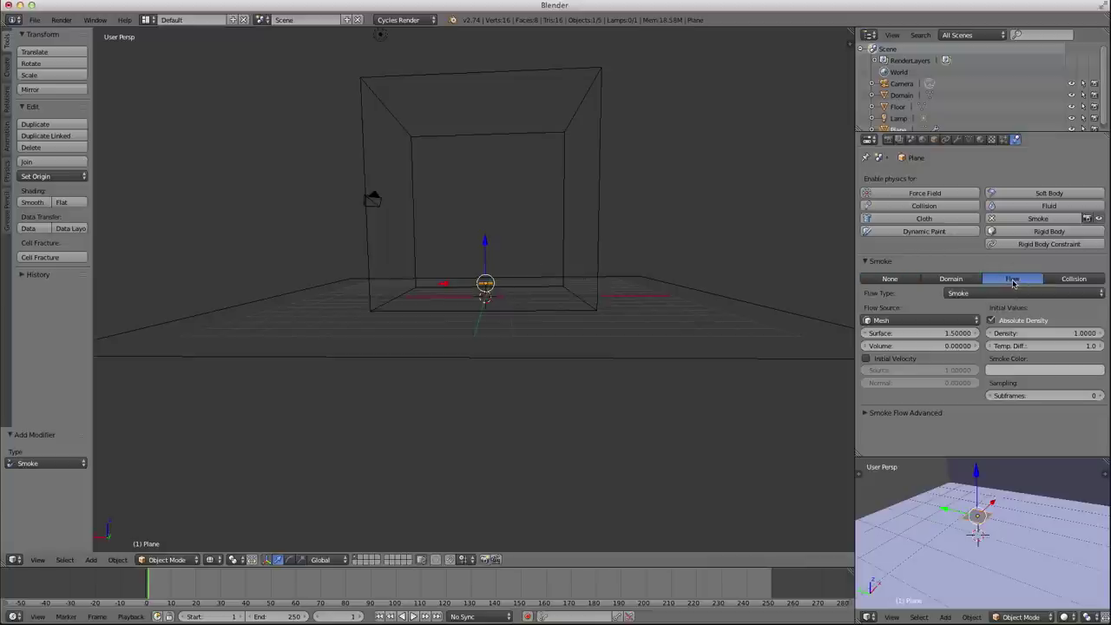
left_click(866, 360)
left_click(919, 382)
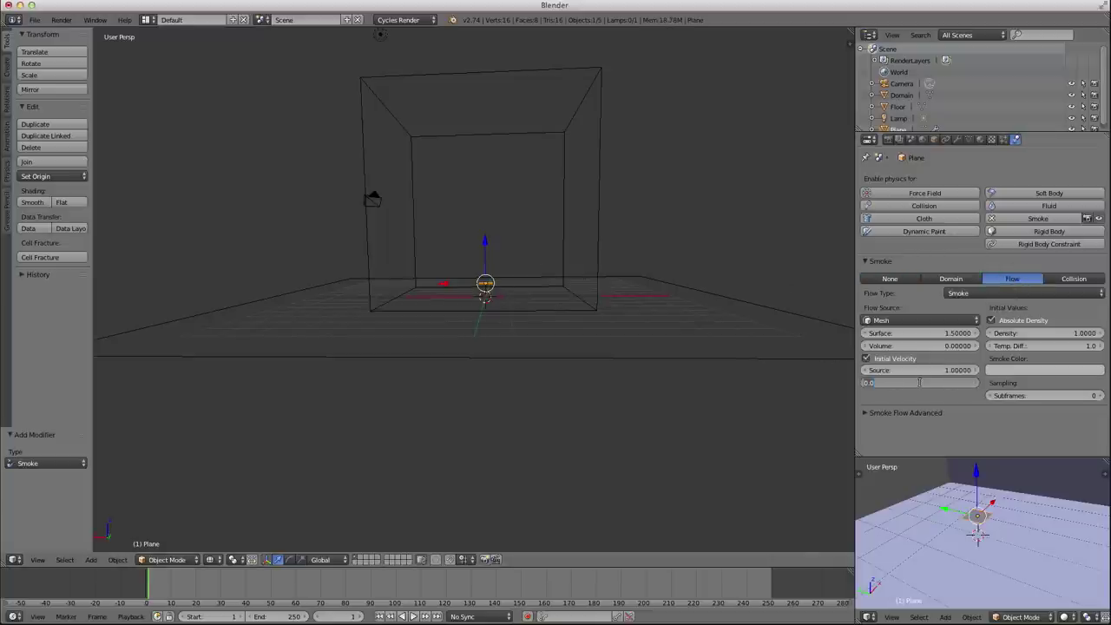
type("2")
key("Return")
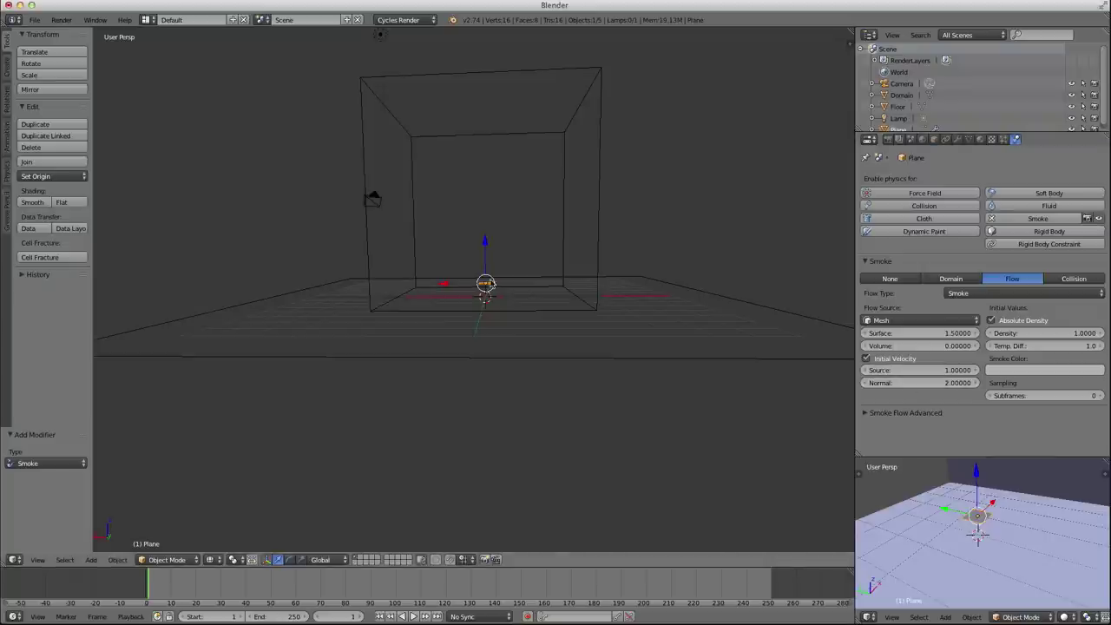
mouse_move(496, 283)
middle_mouse_down()
mouse_move(503, 300)
mouse_move(550, 310)
mouse_move(474, 307)
mouse_move(459, 293)
mouse_move(495, 303)
middle_mouse_up()
middle_click_drag(485, 244, 484, 279)
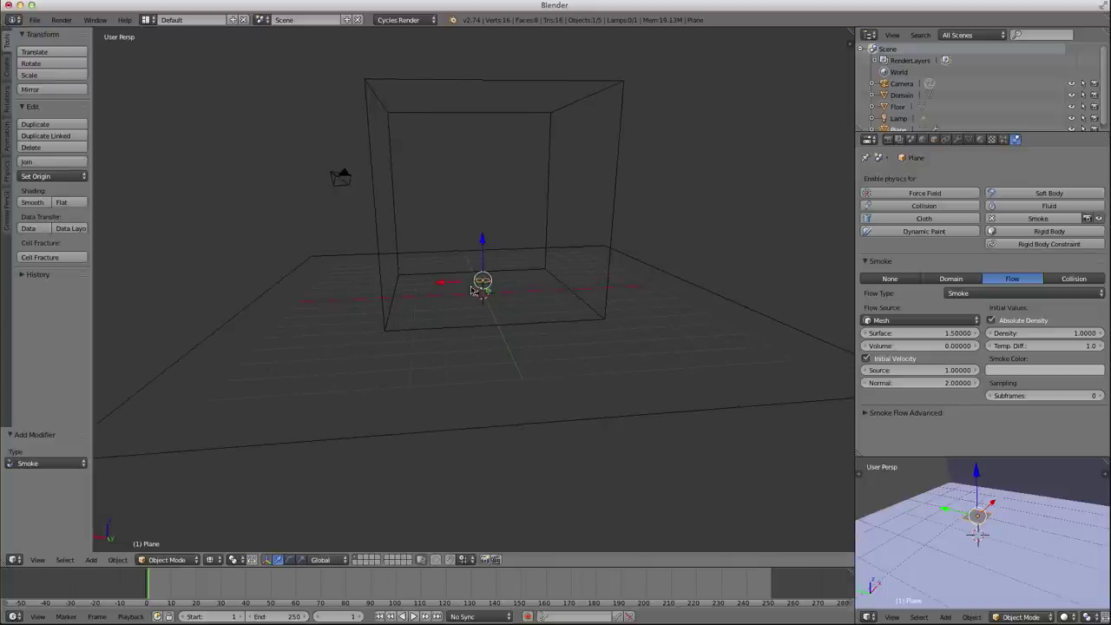
Step: Tilt the emitter plane 32.475° about Y and slide it -2.843 along its local X axis
key("r")
key("y")
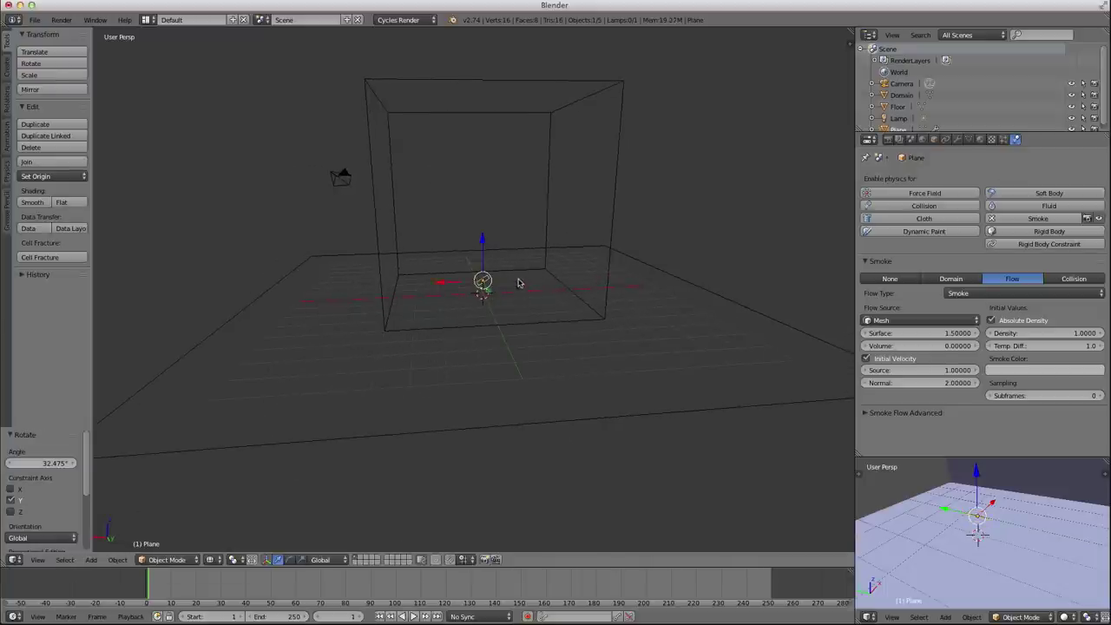
middle_click_drag(518, 283, 496, 308)
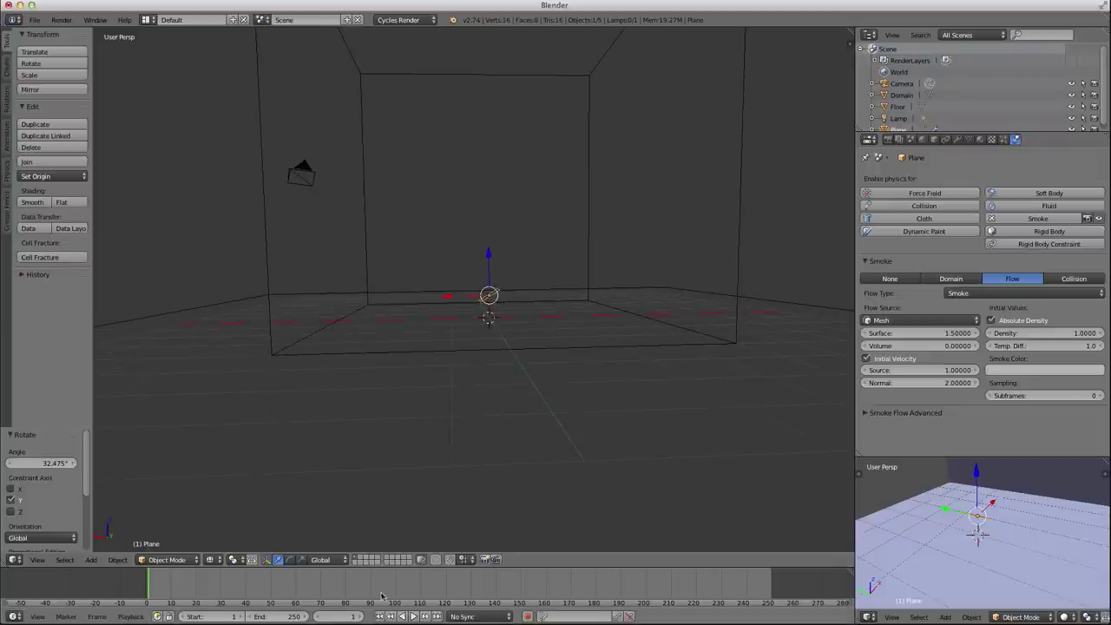
left_click(323, 560)
left_click(323, 533)
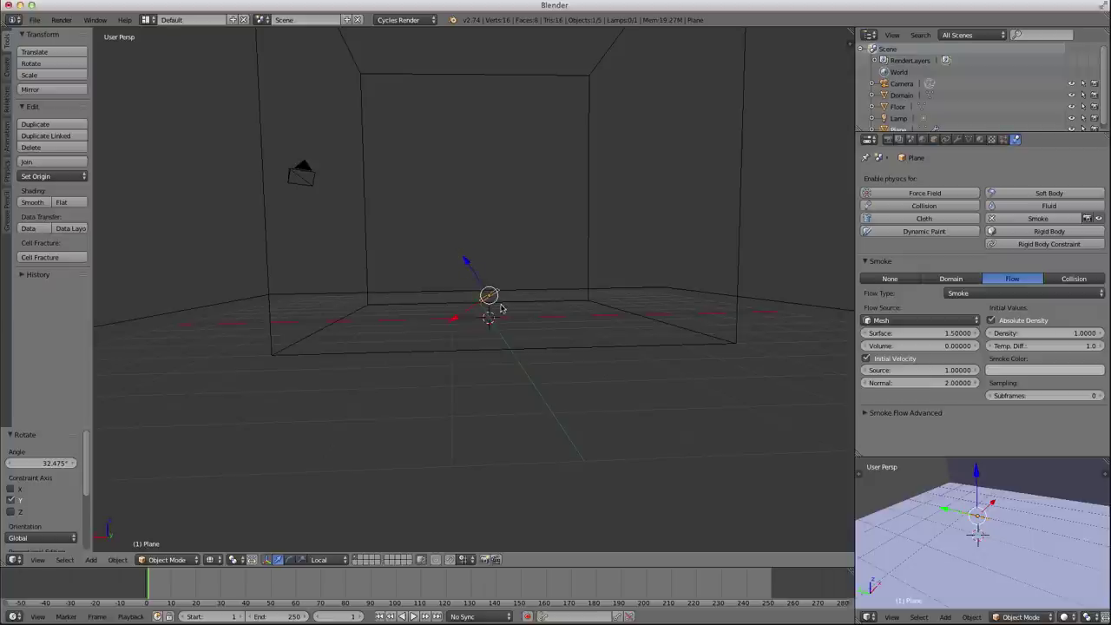
middle_click_drag(500, 308, 483, 309)
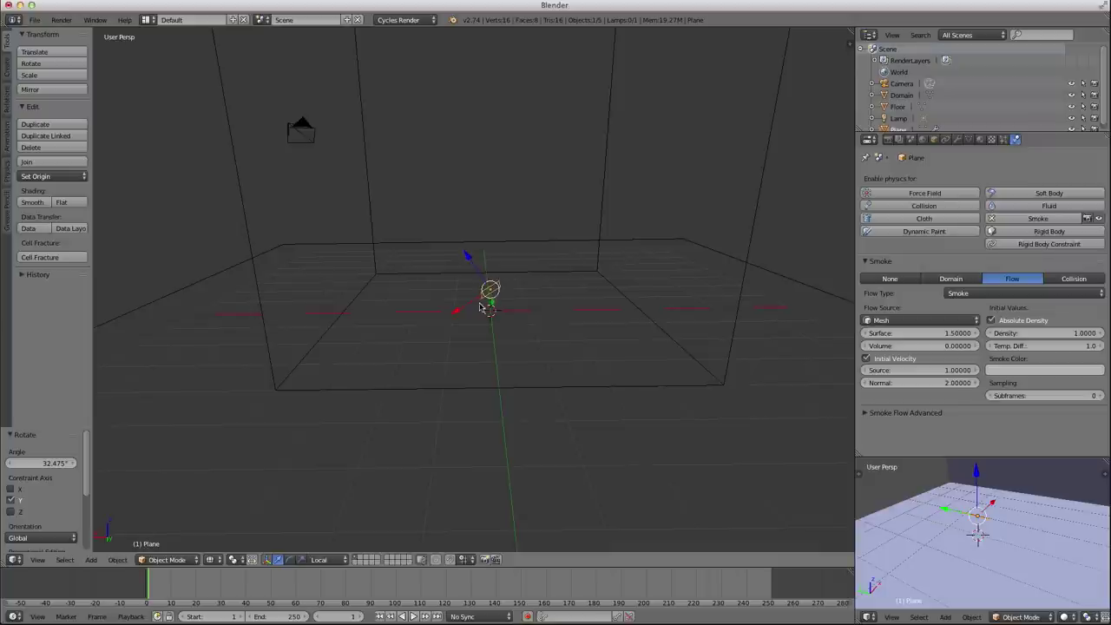
left_click_drag(476, 307, 581, 305)
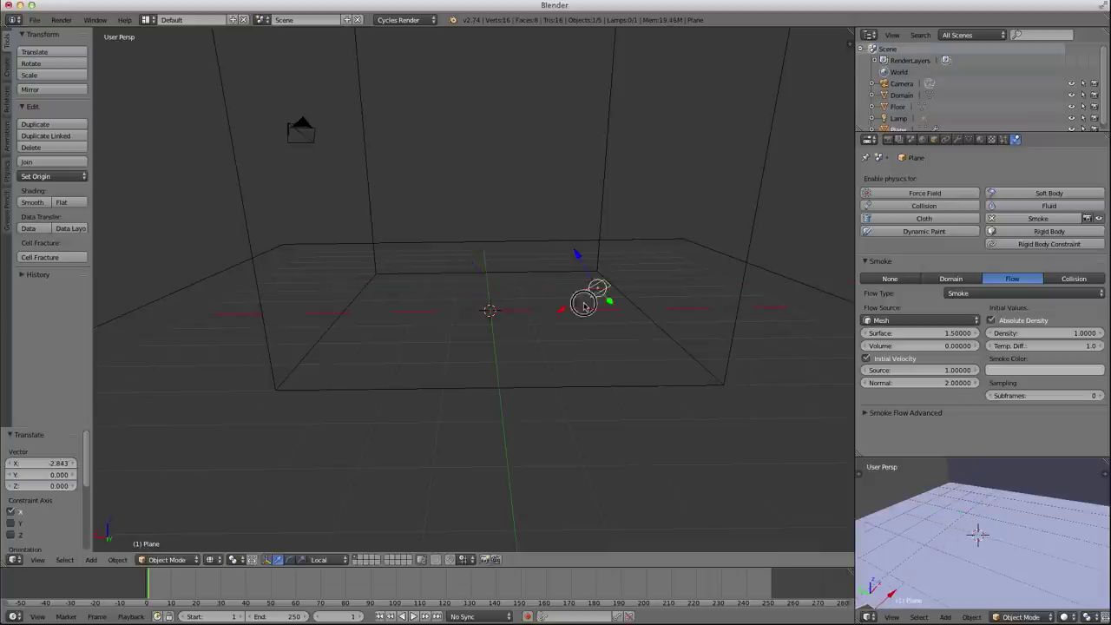
middle_click_drag(581, 305, 552, 315)
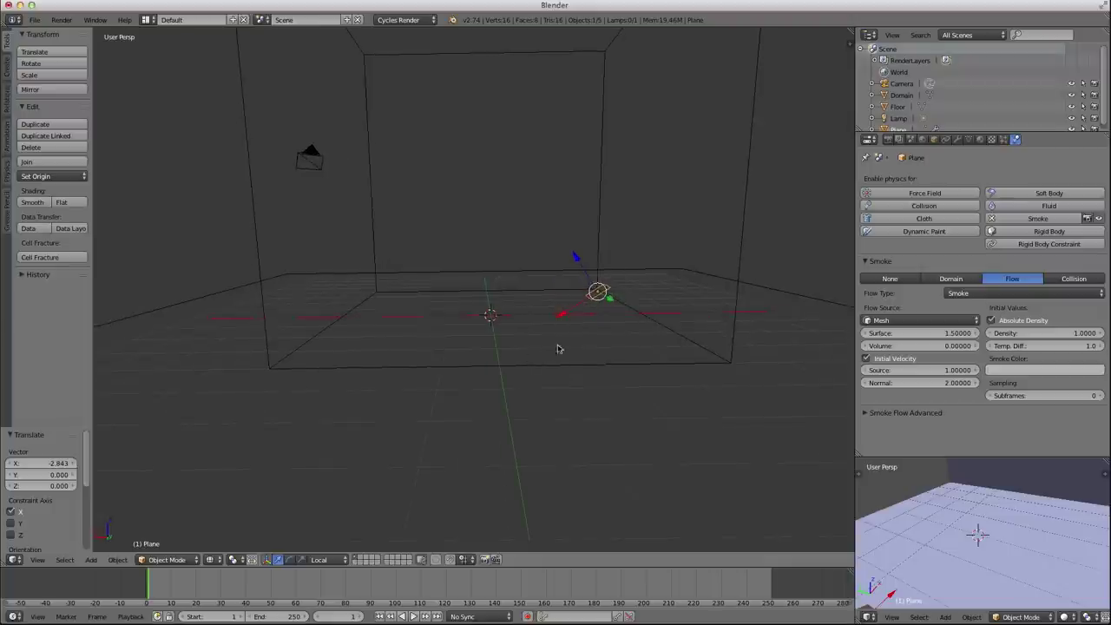
Step: Make the Domain box a Smoke Domain, then reselect the emitter plane
right_click(609, 220)
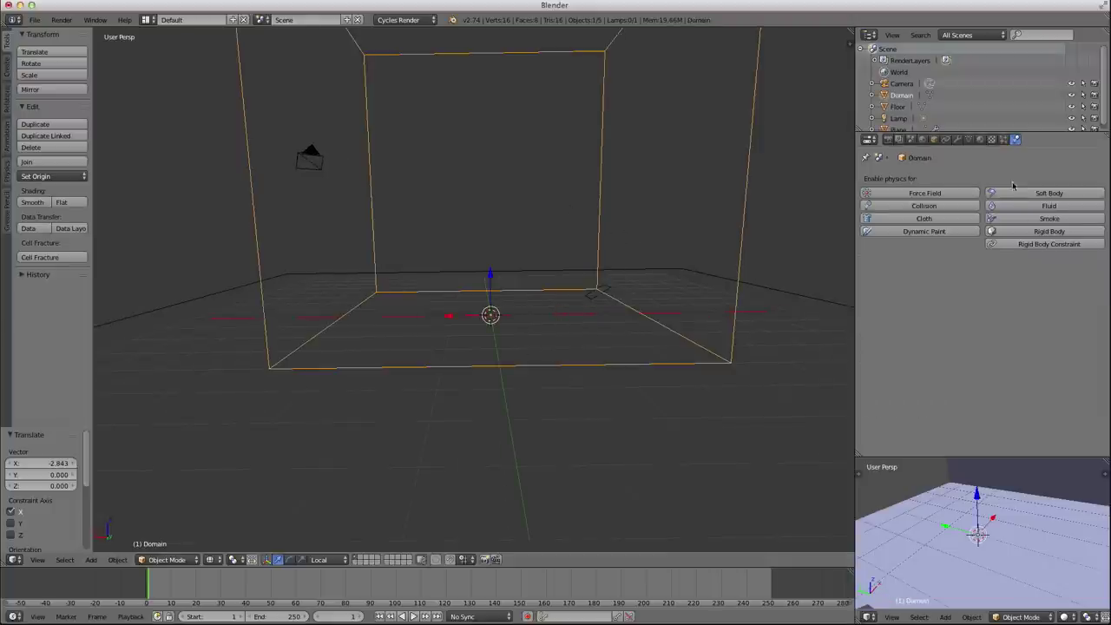
left_click(1027, 219)
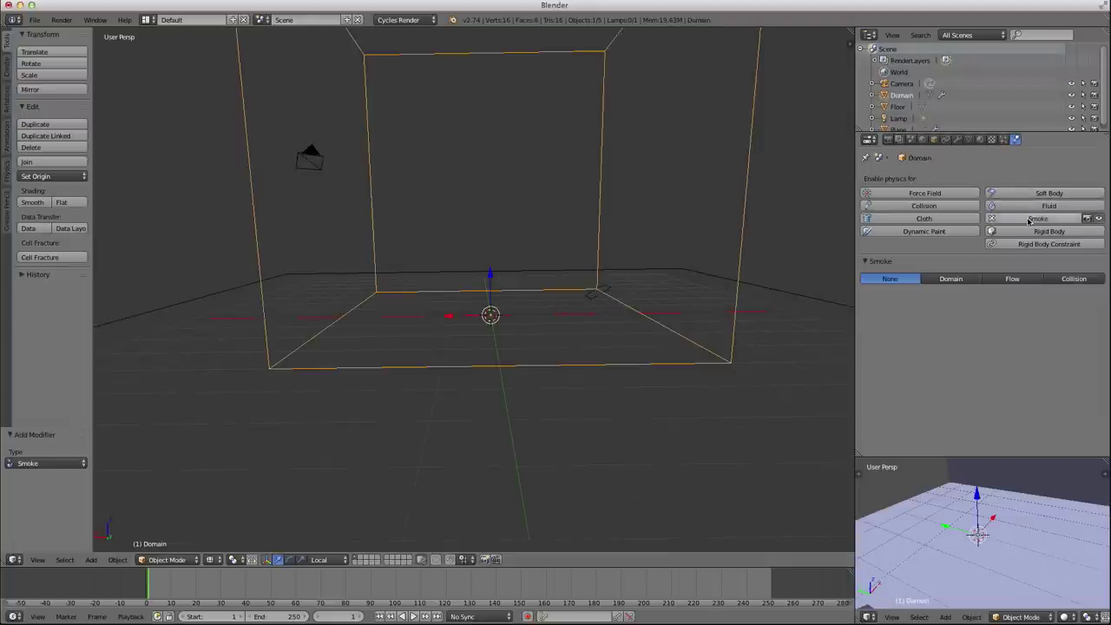
left_click(946, 278)
right_click(585, 299)
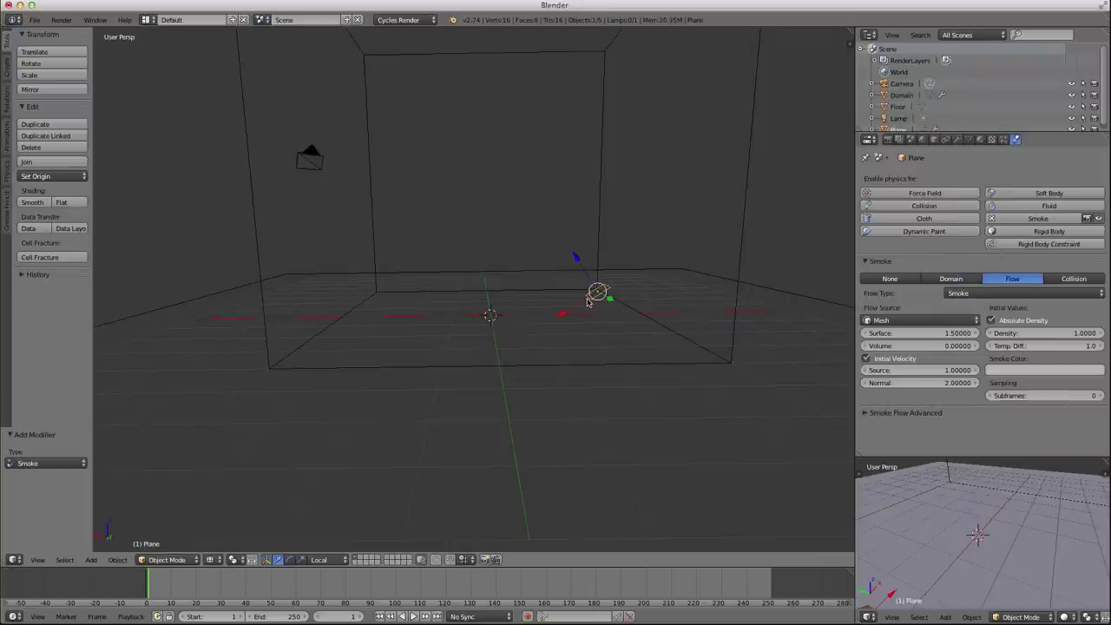
Step: Preview the smoke simulation, rewind to frame 1, and play it again
scroll(598, 295, "down", 4)
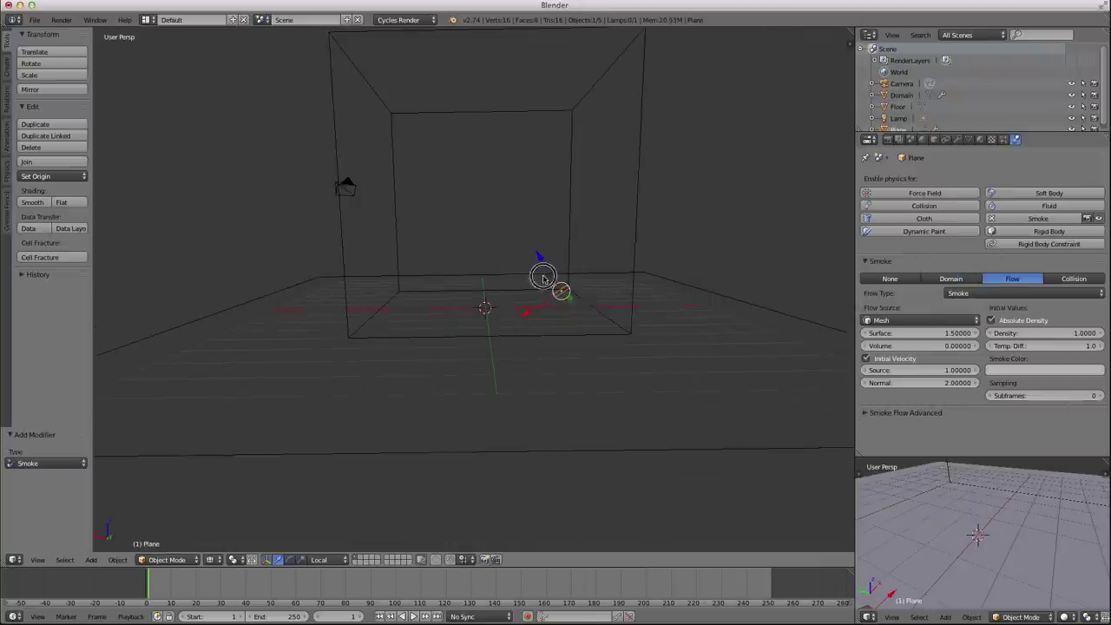
key("alt+a")
middle_click_drag(534, 323, 564, 350)
key("alt+a")
key("shift+Left")
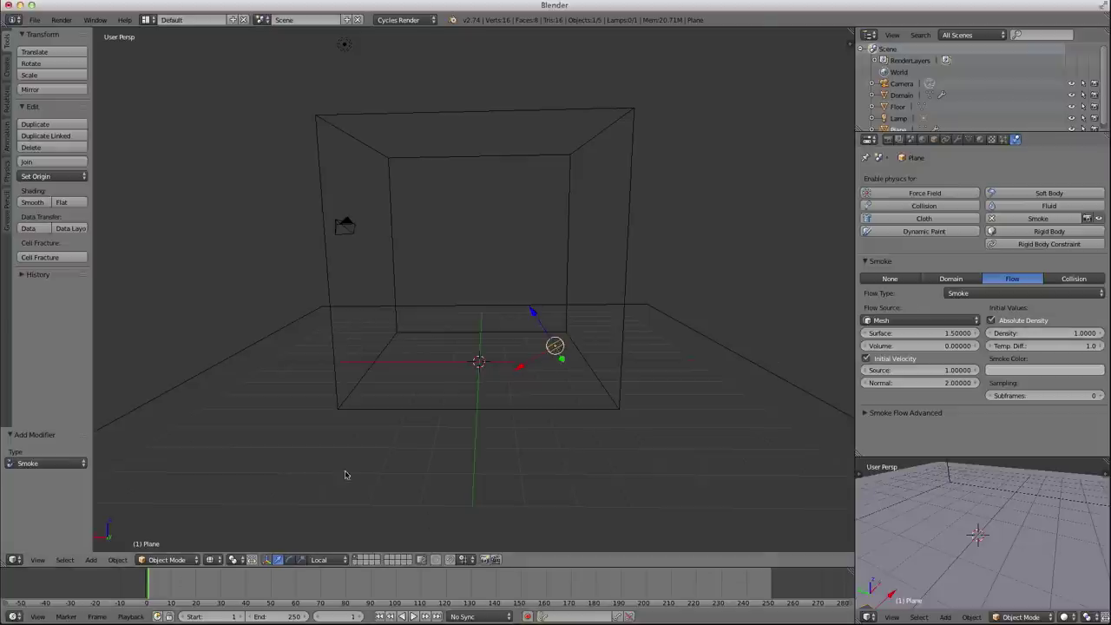
key("alt+a")
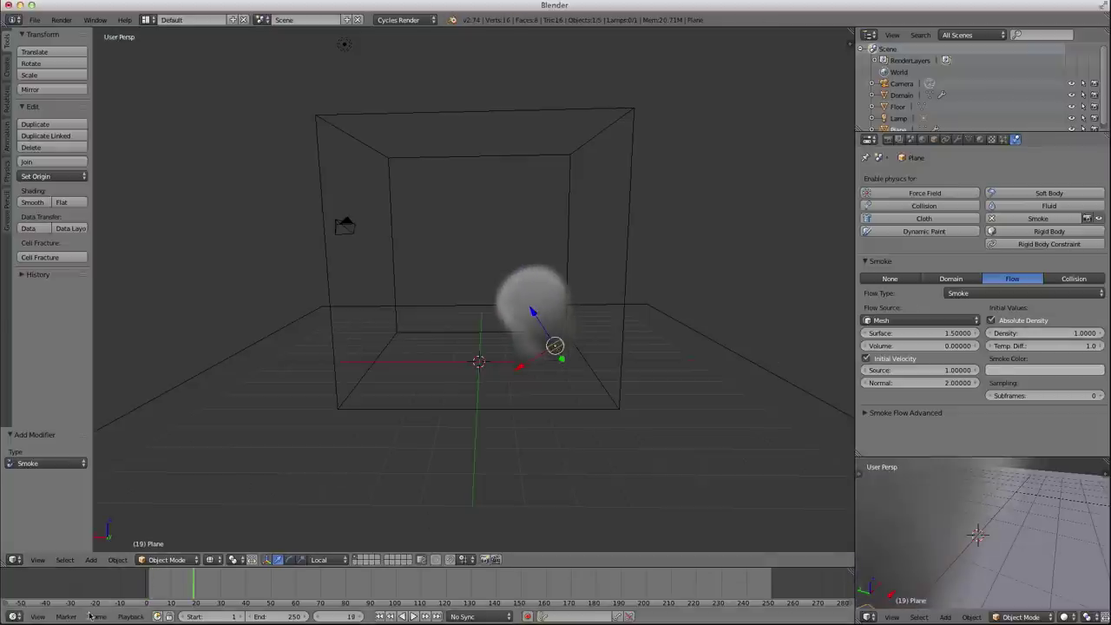
Step: Keyframe the smoke Density at 1.0 on frame 19 and 0 on frame 20
key("i")
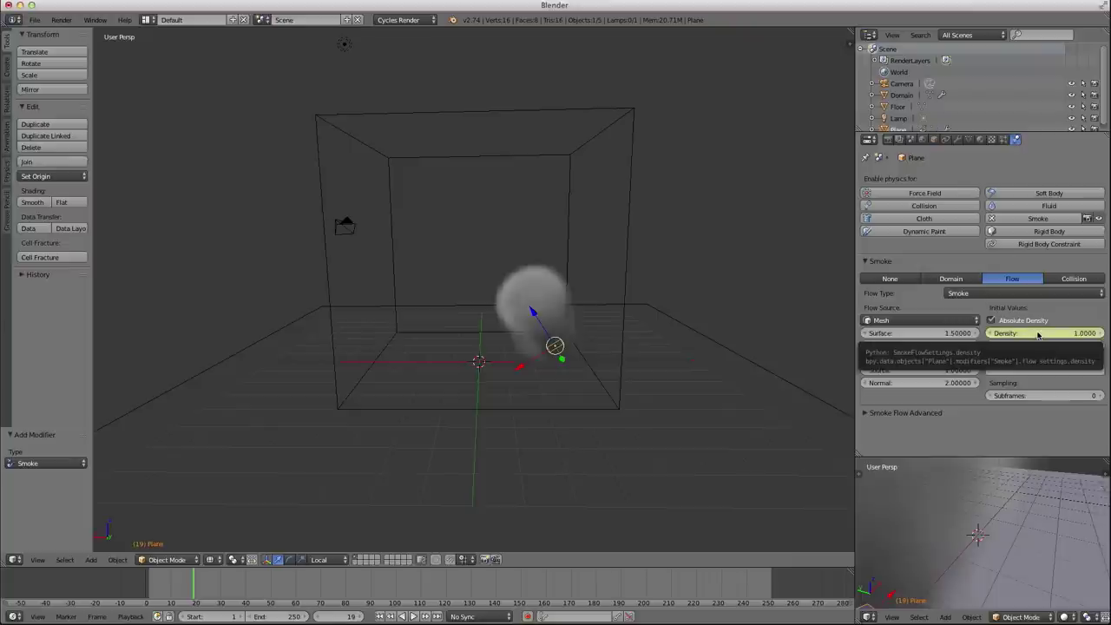
left_click(1037, 333)
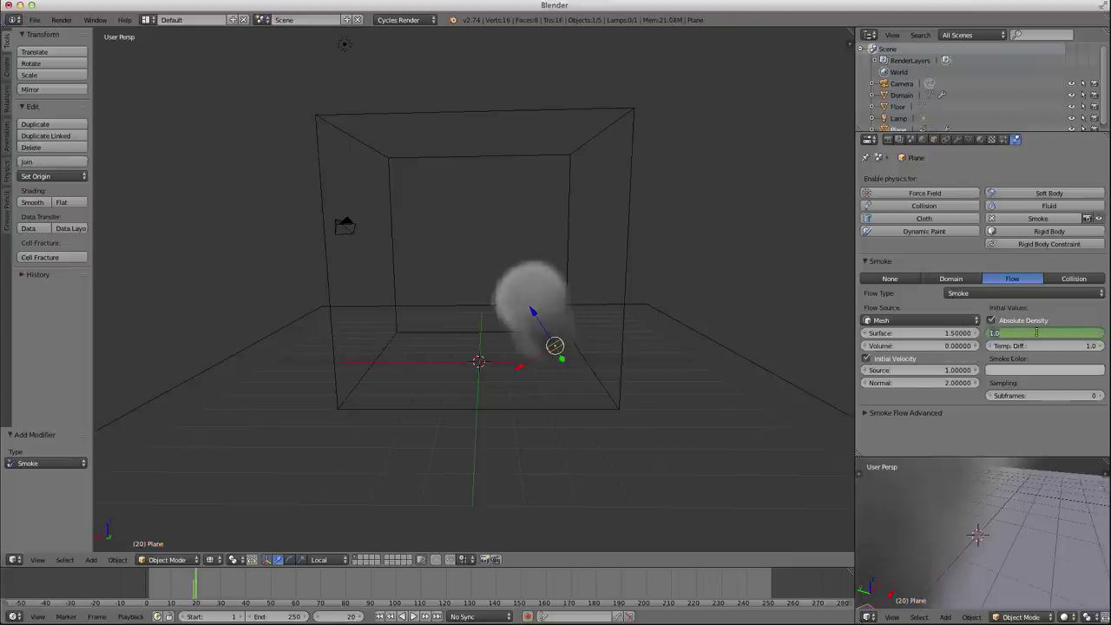
type("0")
key("Return")
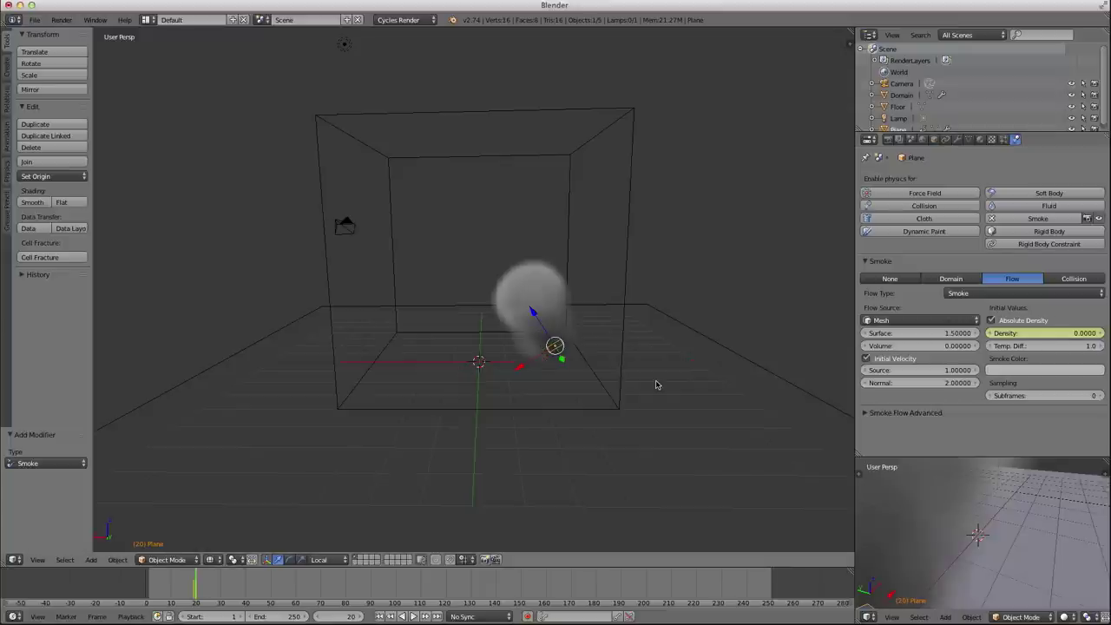
Step: Replay the simulation from frame 1 and stop at frame 89 to check the plume
key("shift+Left")
key("alt+a")
middle_click_drag(590, 385, 569, 347)
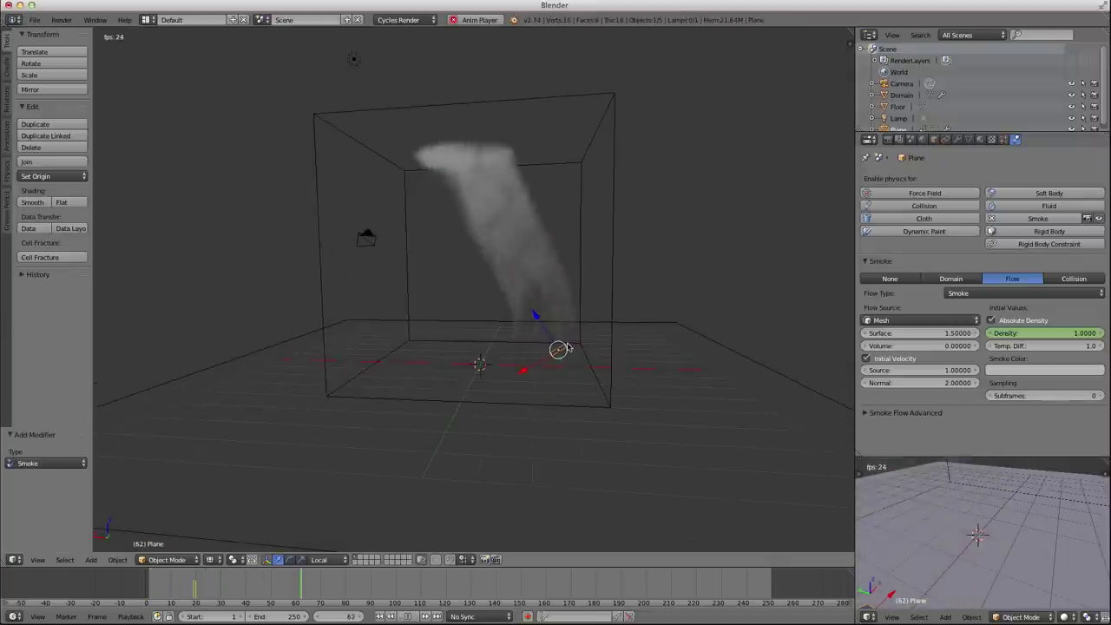
key("alt+a")
Step: Duplicate the emitter plane, shift the copy along X and rotate it about Y
middle_click_drag(558, 350, 550, 357)
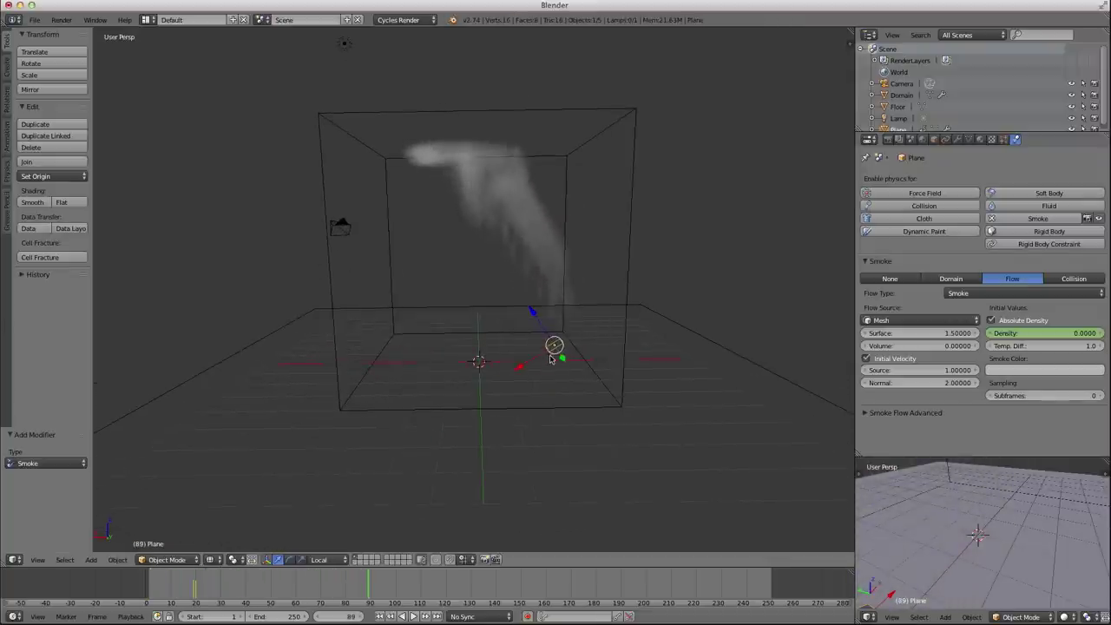
key("shift+d")
key("x")
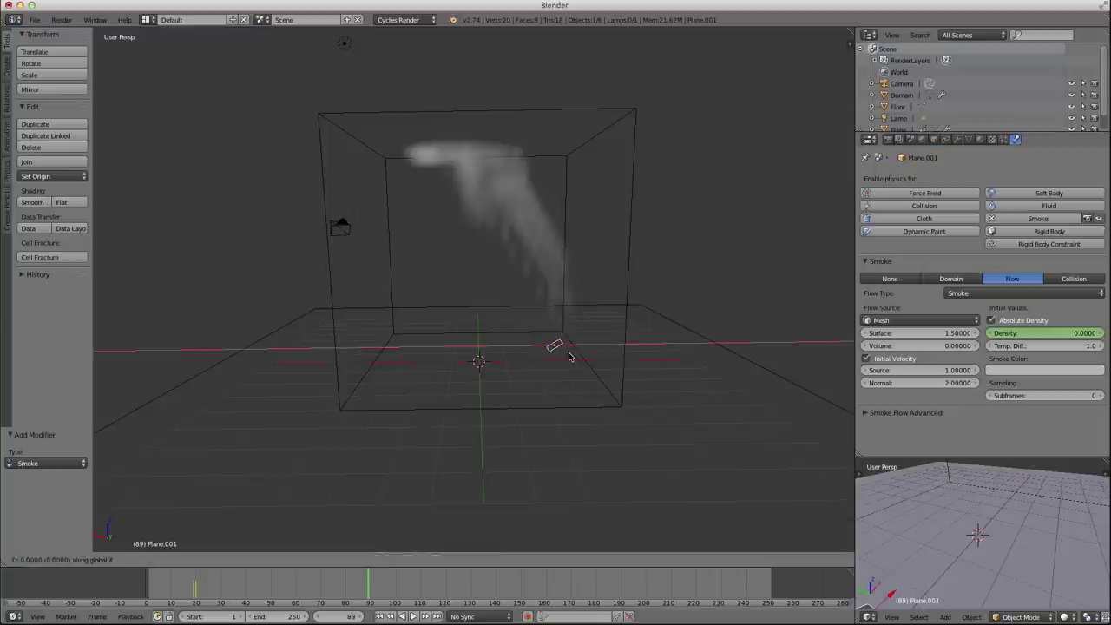
left_click(403, 361)
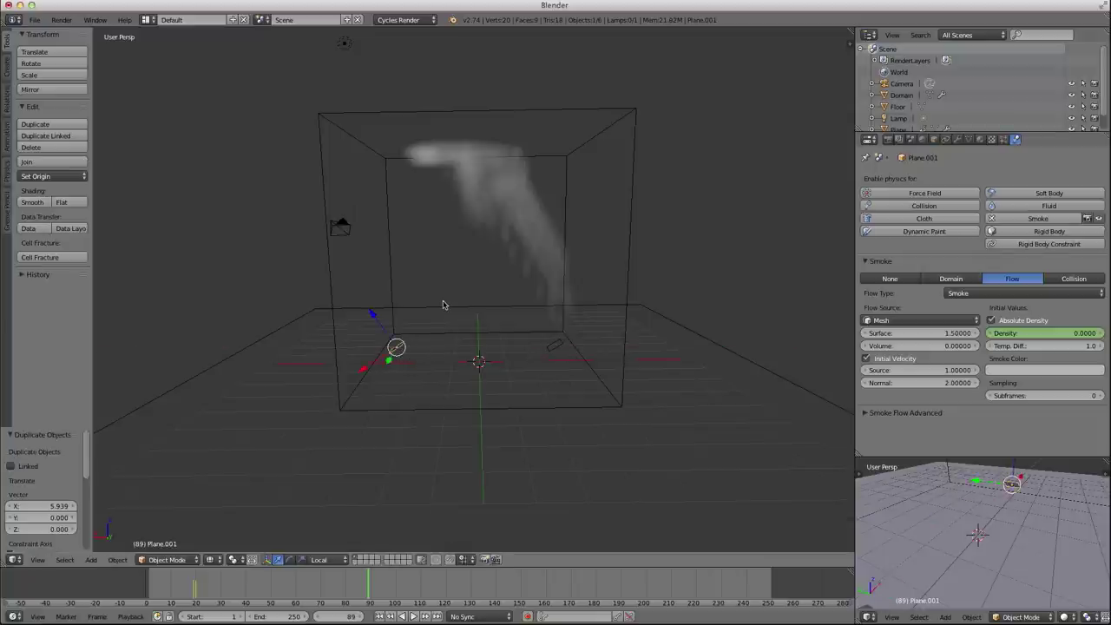
key("r")
key("y")
left_click(432, 403)
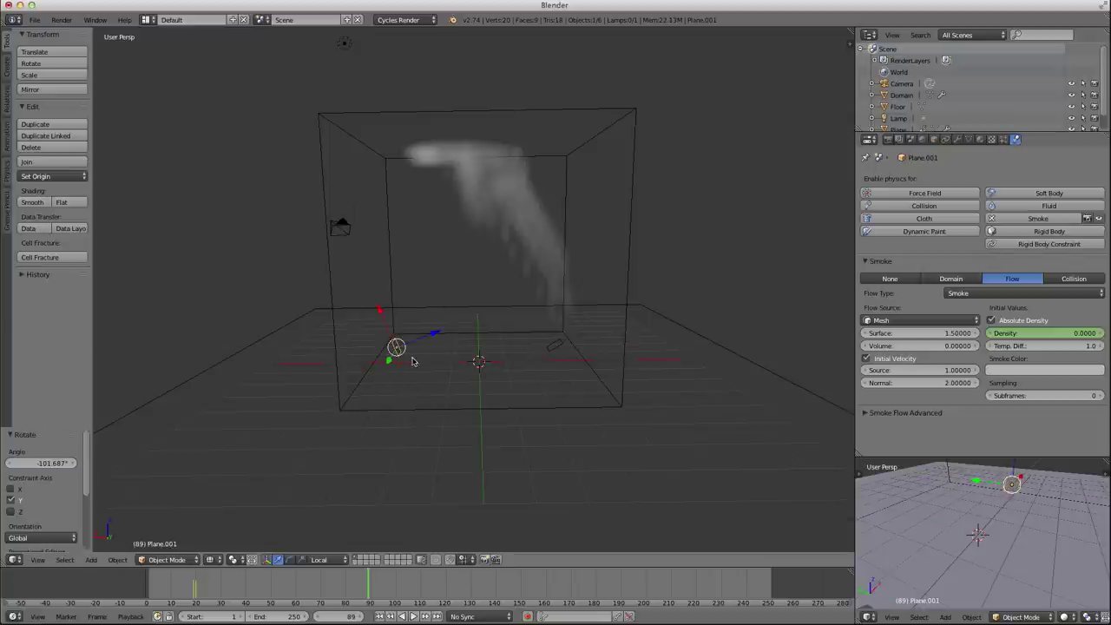
Step: Set the copy's Smoke Color to red and the original Plane's to yellow
left_click(1009, 374)
left_click_drag(1034, 342, 1063, 342)
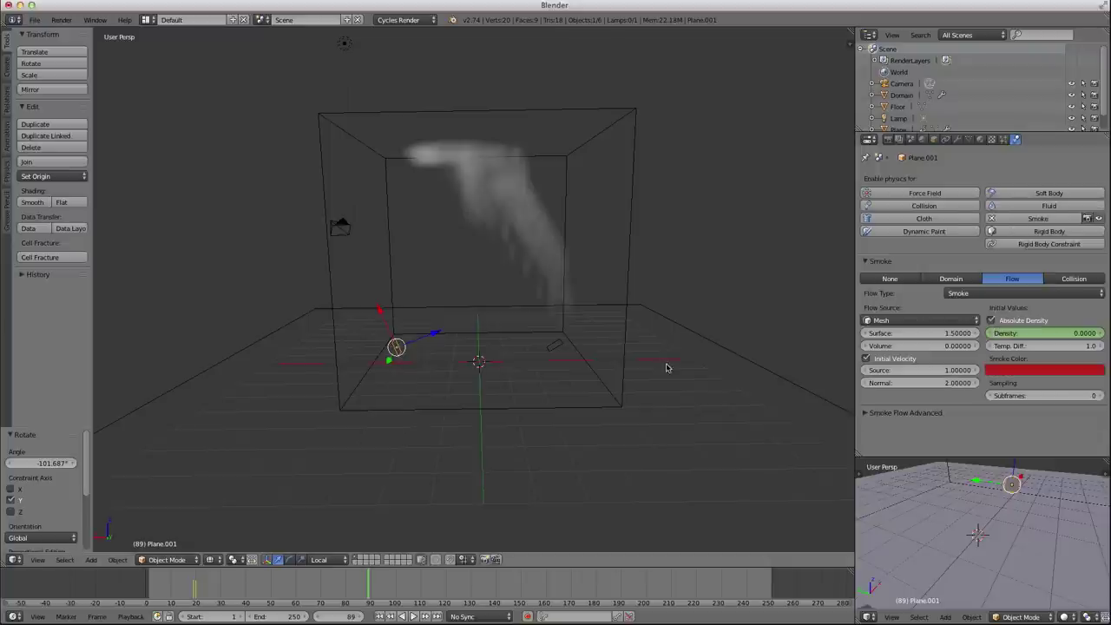
right_click(556, 348)
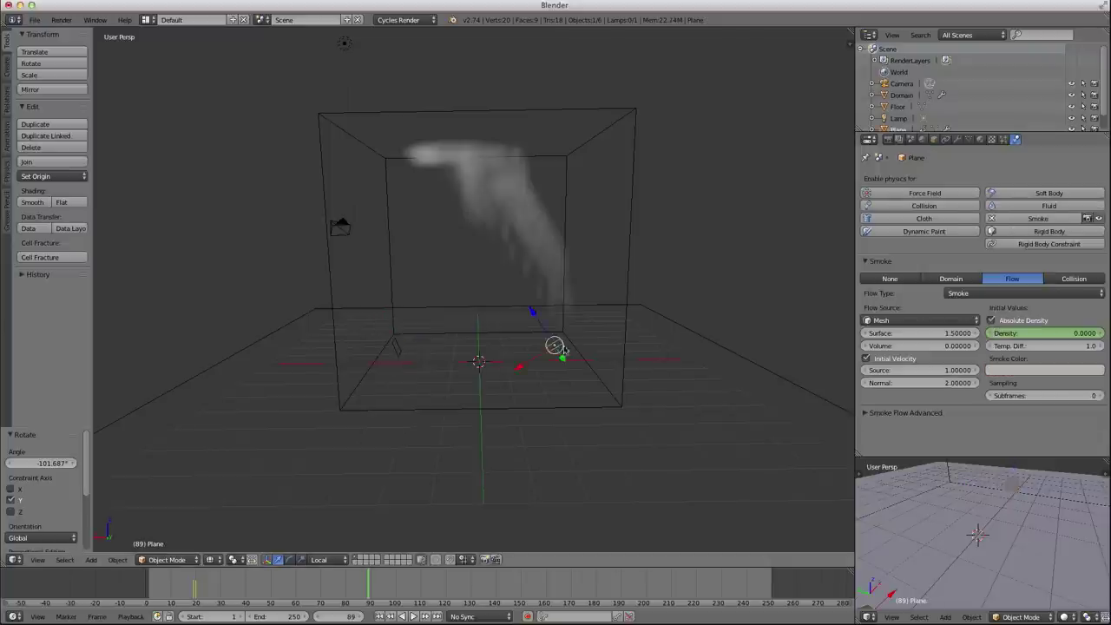
left_click(1031, 371)
left_click(1017, 250)
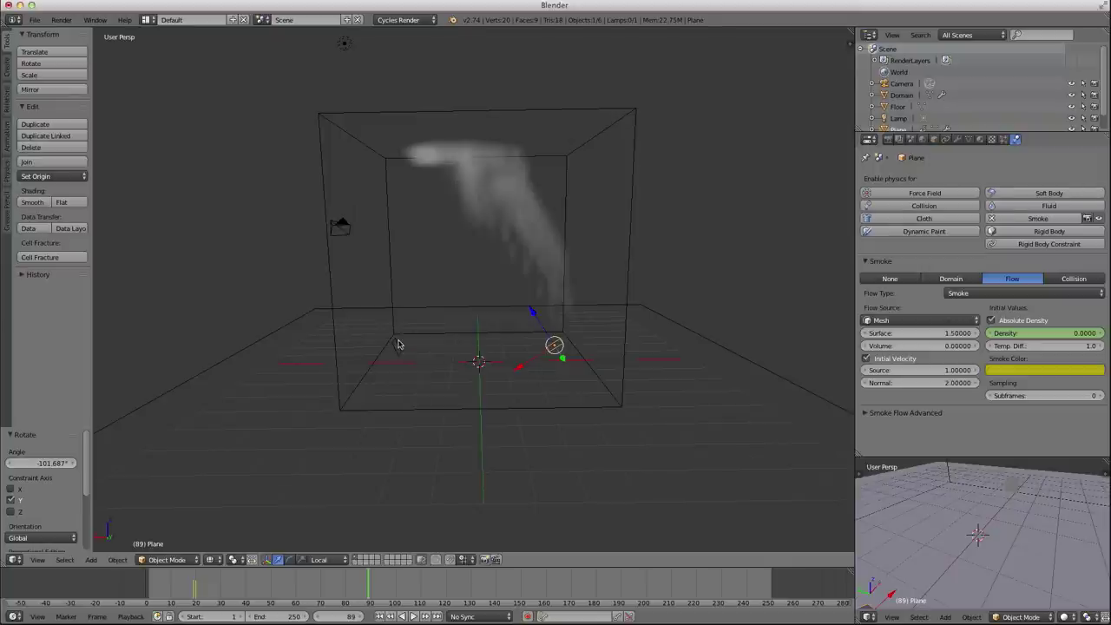
Step: Replay the smoke simulation from the first frame to preview the red and yellow plumes
right_click(399, 346)
key("shift+Left")
key("alt+a")
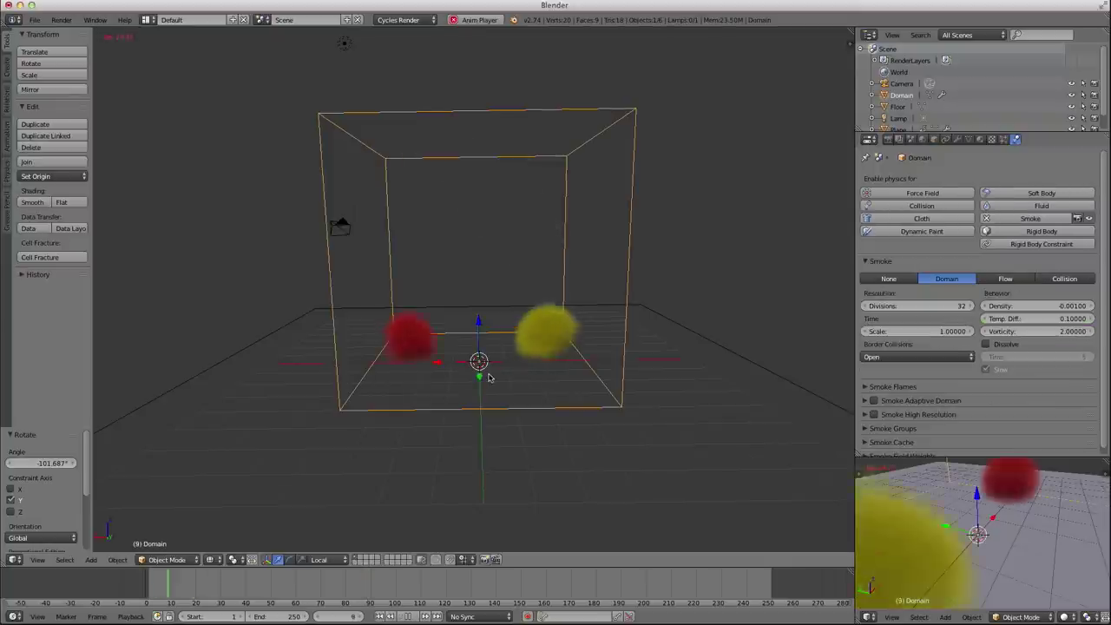
key("alt+a")
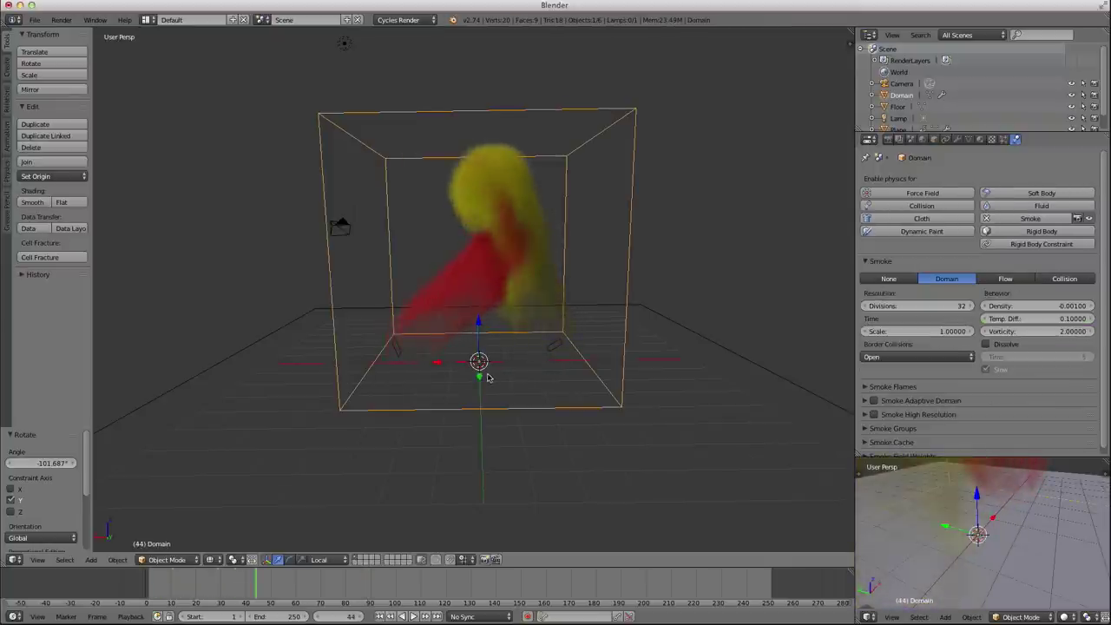
middle_click_drag(467, 322, 431, 336)
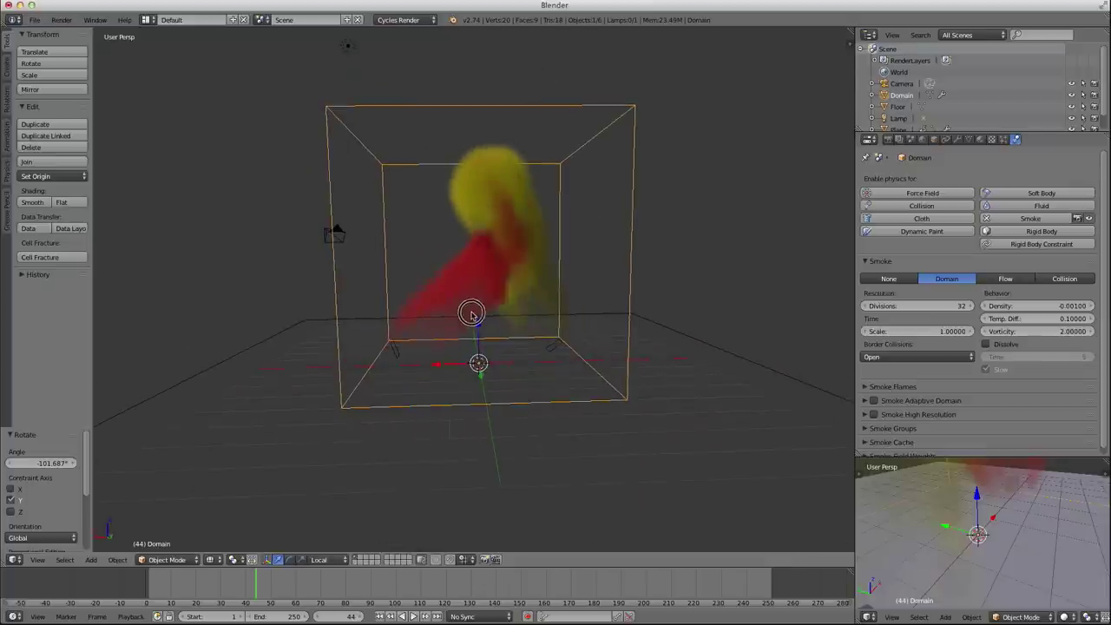
right_click(394, 352)
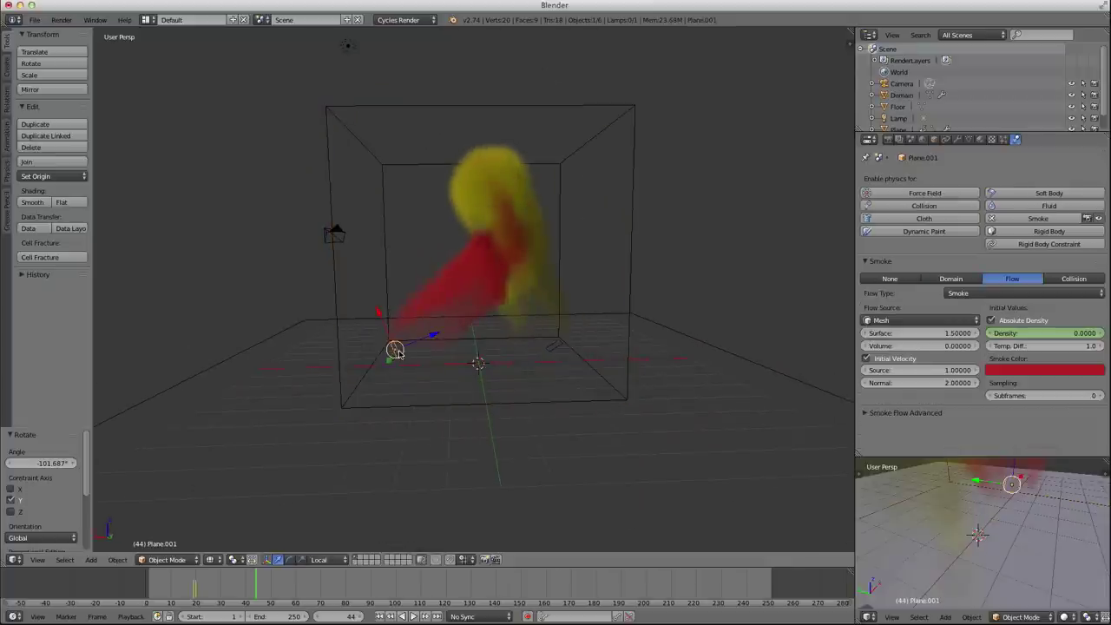
Step: Duplicate Plane.001 into Plane.002, raise it along Z and tilt it about Y
key("shift+d")
left_click(475, 355)
key("g")
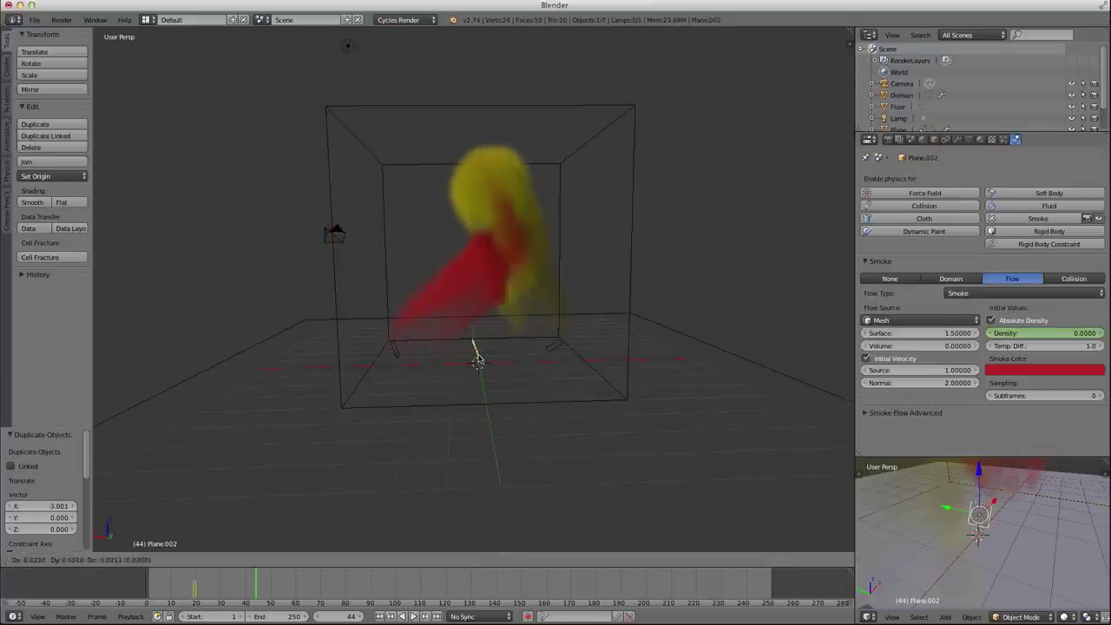
key("z")
left_click(475, 176)
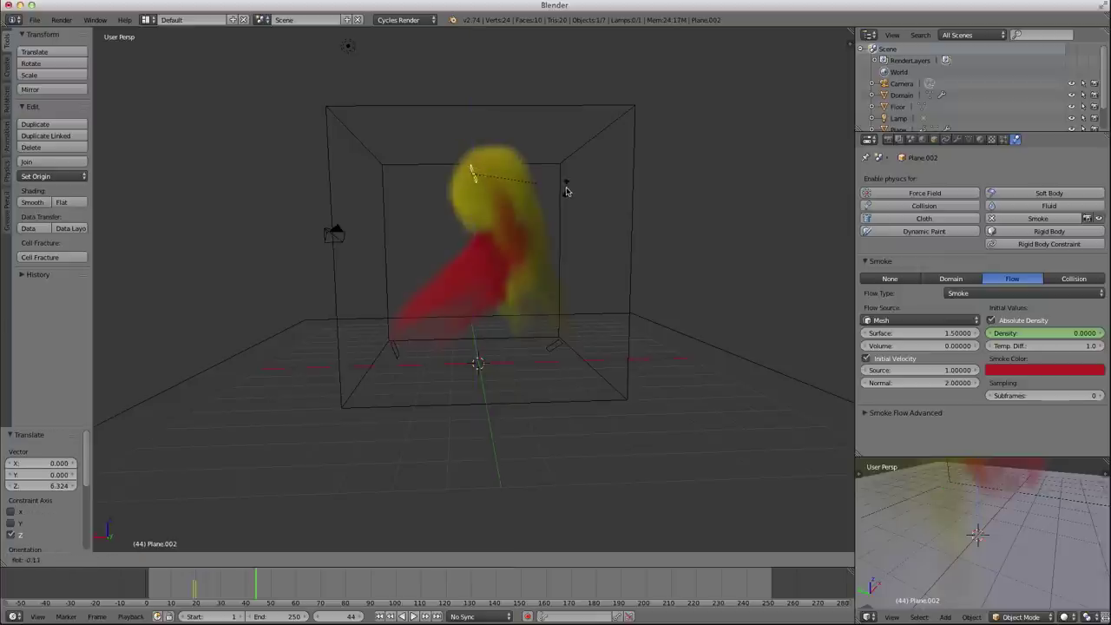
key("r")
key("y")
left_click(448, 264)
Step: Readjust Plane.002's height along Z near the top of the domain
middle_click_drag(454, 261, 479, 296)
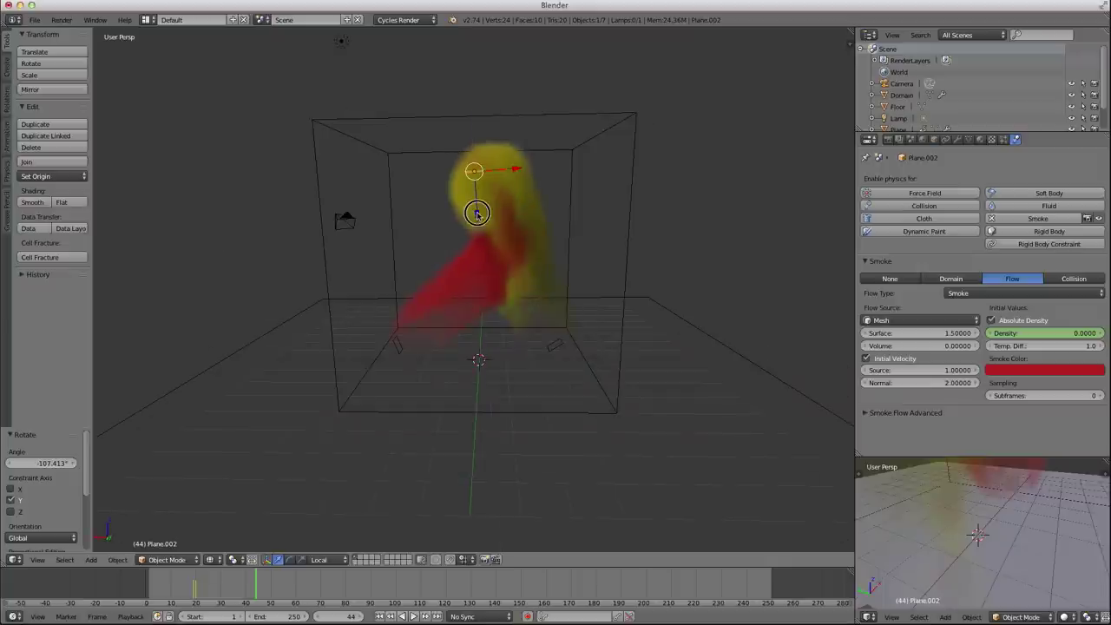
key("g")
key("z")
left_click(478, 206)
mouse_move(479, 206)
middle_mouse_down()
mouse_move(486, 187)
mouse_move(602, 189)
mouse_move(464, 215)
middle_mouse_up()
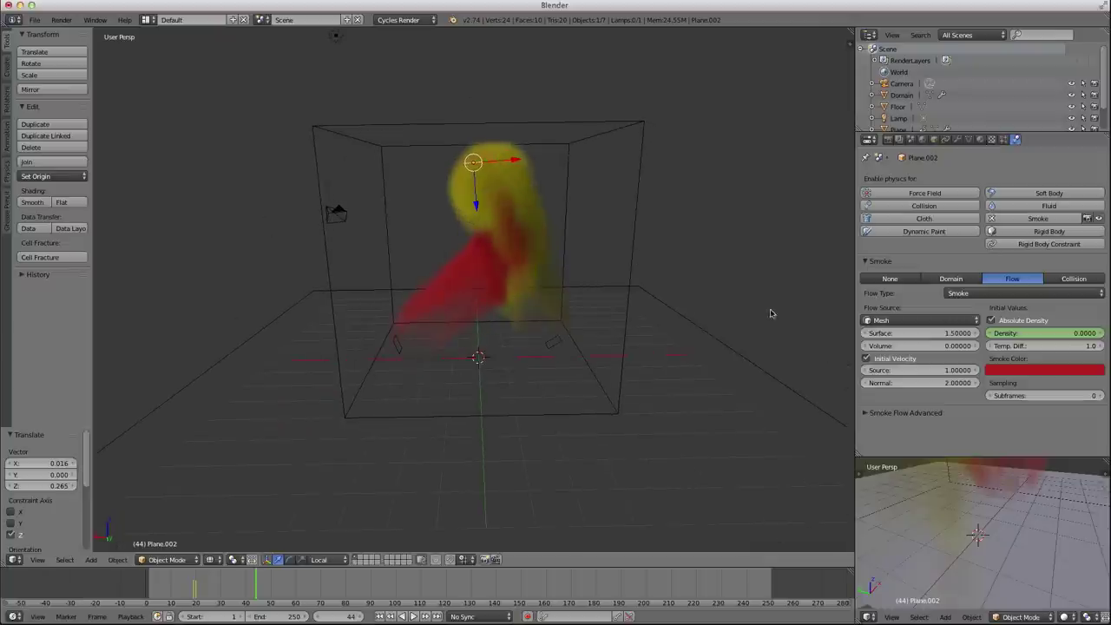
Step: Set Plane.002's Smoke Color to blue and replay the simulation from frame one
left_click(1011, 371)
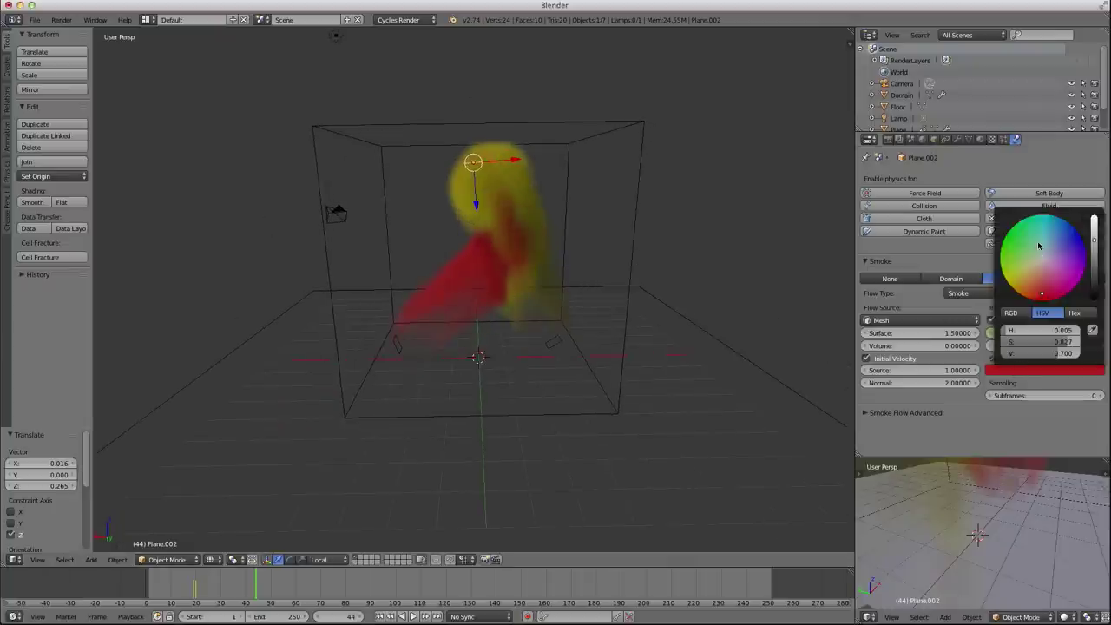
left_click(1064, 228)
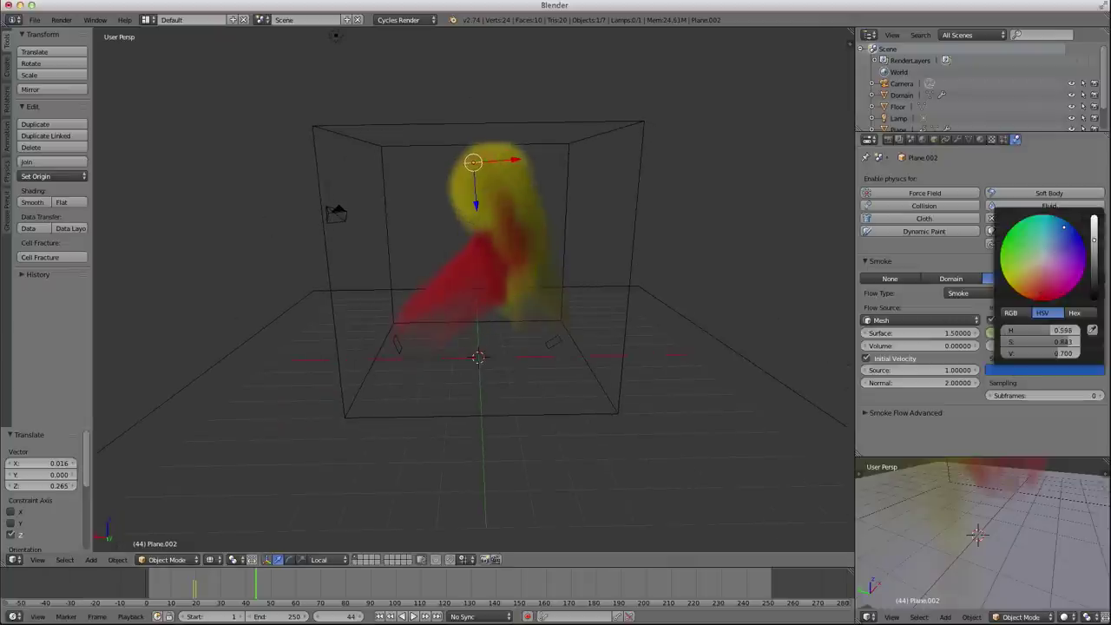
key("shift+Left")
key("alt+a")
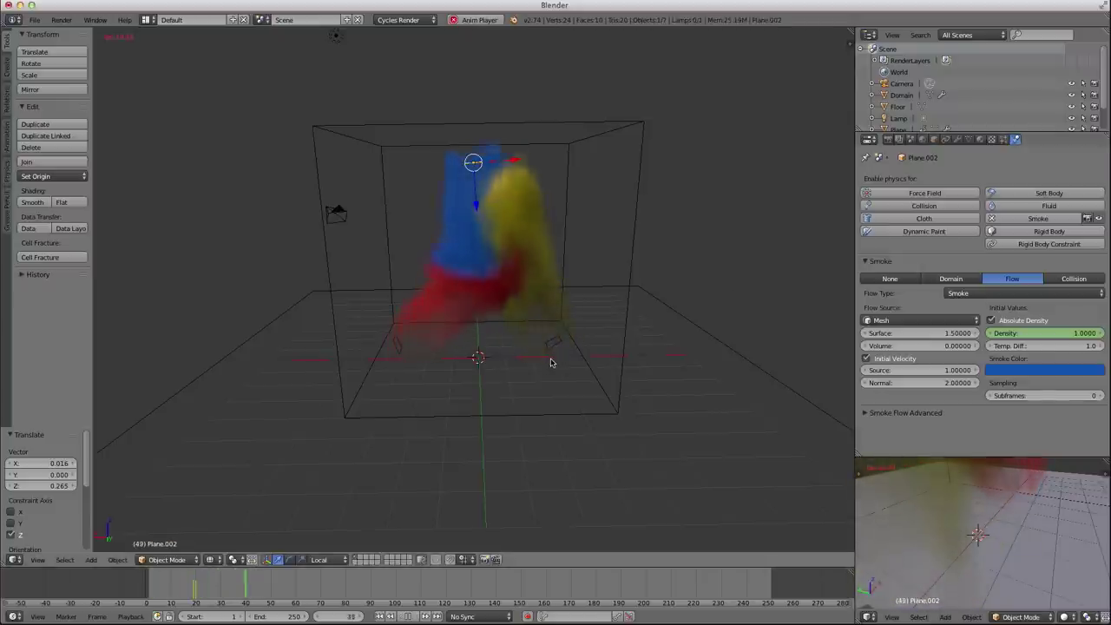
Step: Replay the three-colour smoke simulation and stop it at frame 36
key("alt+a")
middle_click_drag(431, 316, 510, 297)
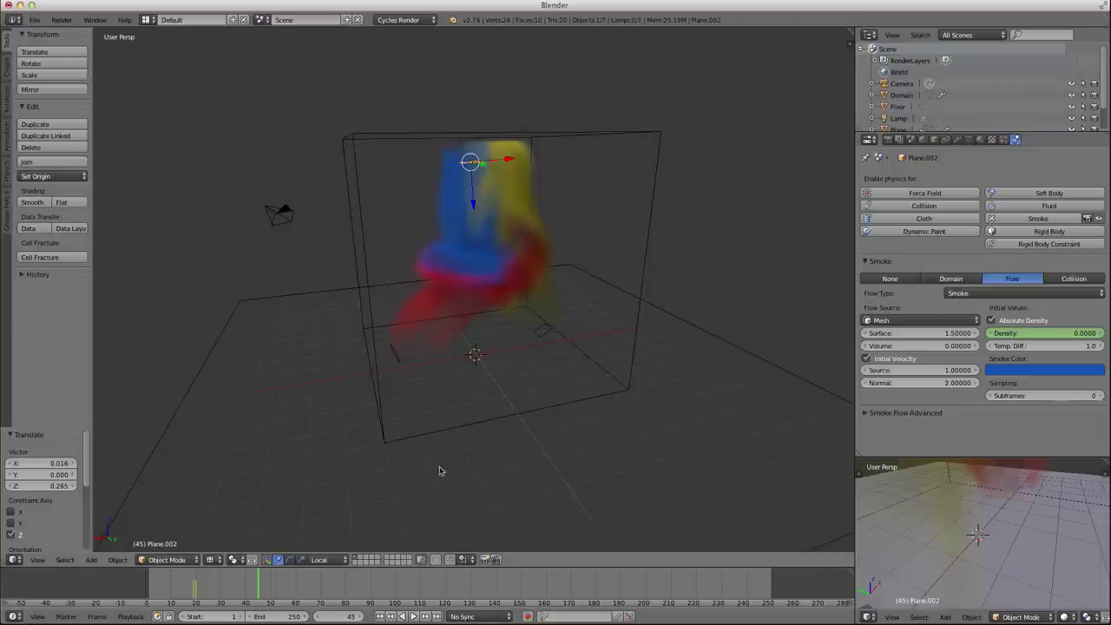
middle_click_drag(431, 300, 391, 258)
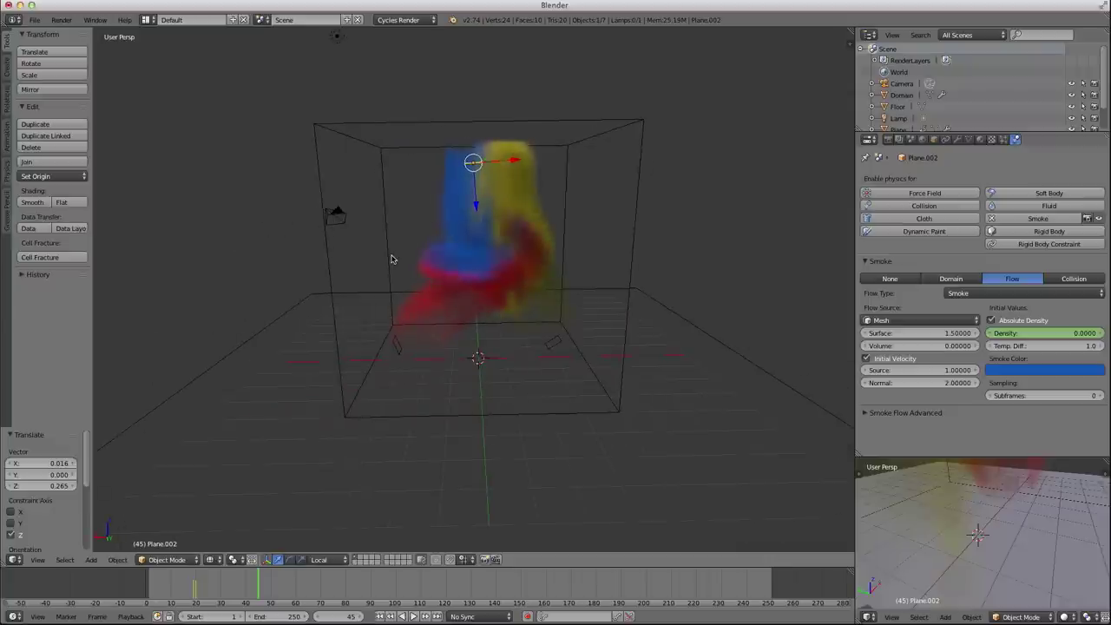
key("shift+Left")
key("alt+a")
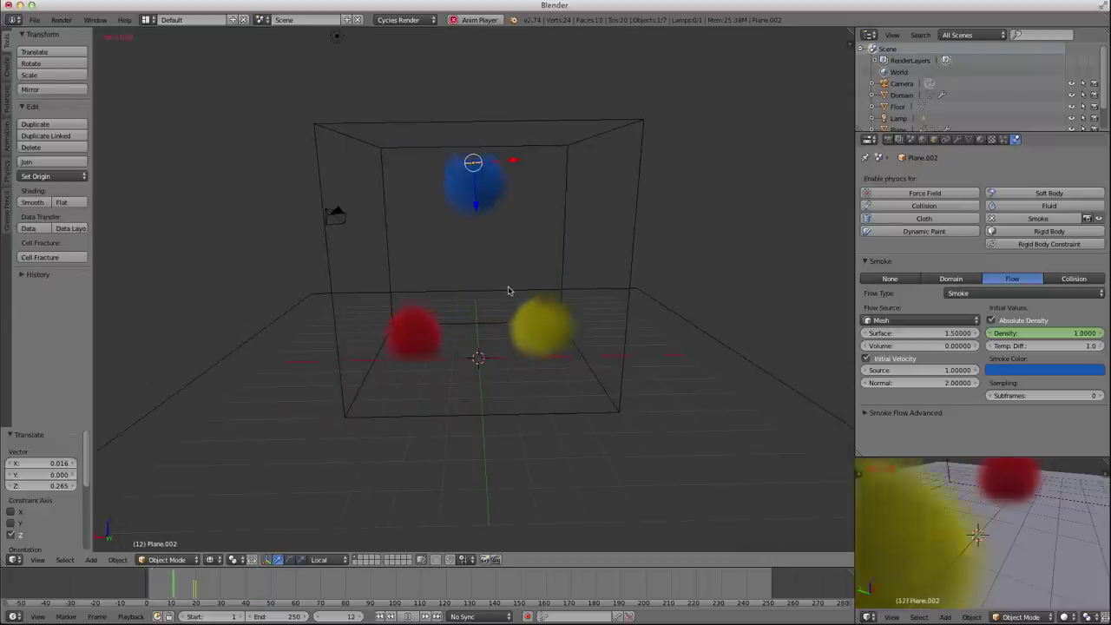
key("alt+a")
middle_click_drag(434, 308, 486, 318)
key("Right")
key("Right")
key("Right")
key("Right")
key("Right")
key("Right")
Step: Frame the whole domain in the small 3D view and switch it to Rendered shading
scroll(981, 521, "down", 5)
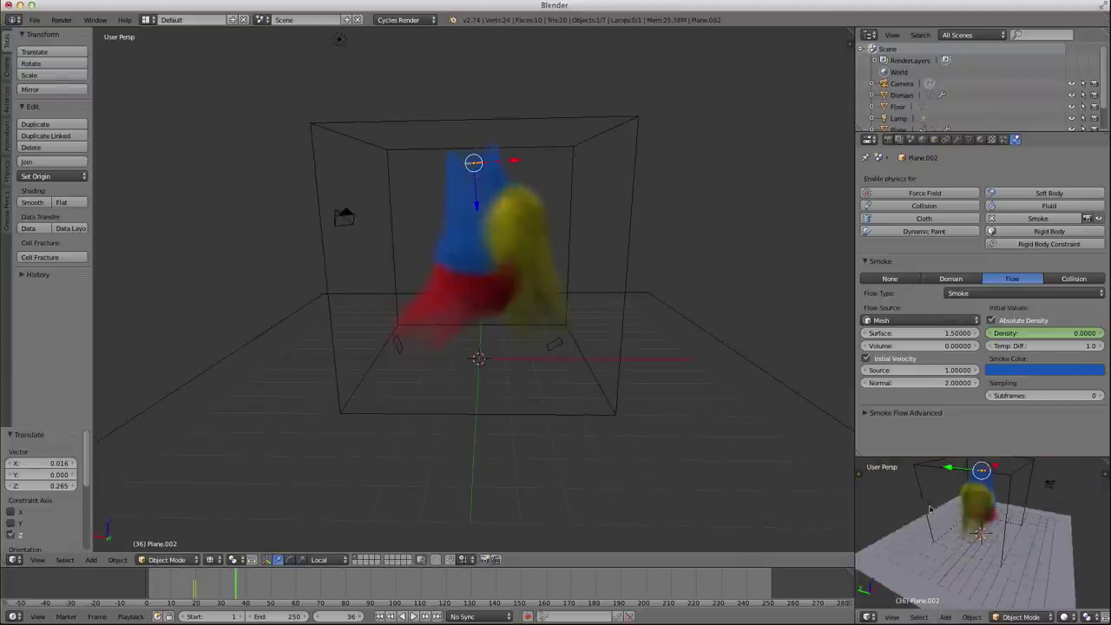
mouse_move(981, 521)
middle_mouse_down()
mouse_move(1010, 503)
mouse_move(1042, 505)
mouse_move(985, 512)
mouse_move(971, 533)
middle_mouse_up()
key("shift+z")
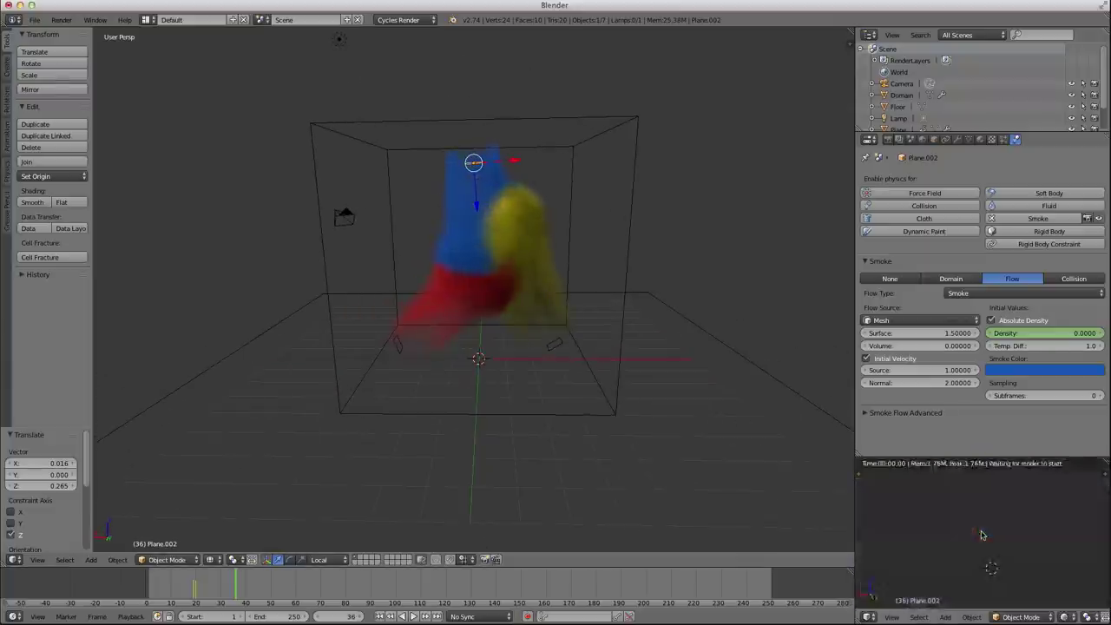
middle_click_drag(1014, 535, 978, 541)
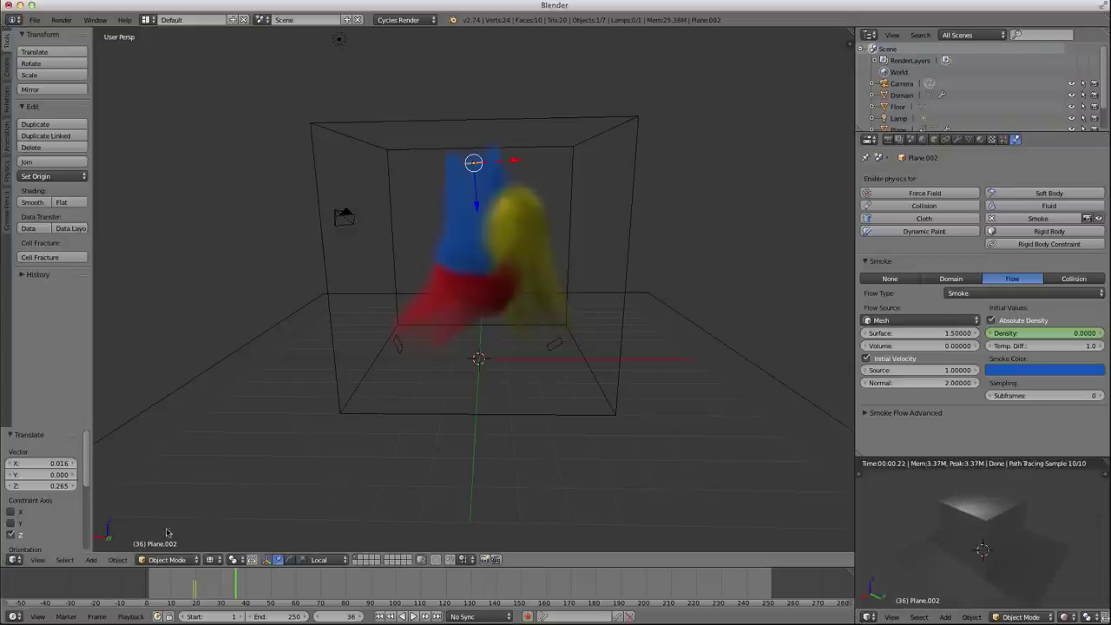
Step: Split the 3D view and make the upper half a node editor showing the Domain's material
left_click_drag(6, 562, 13, 327)
left_click(14, 324)
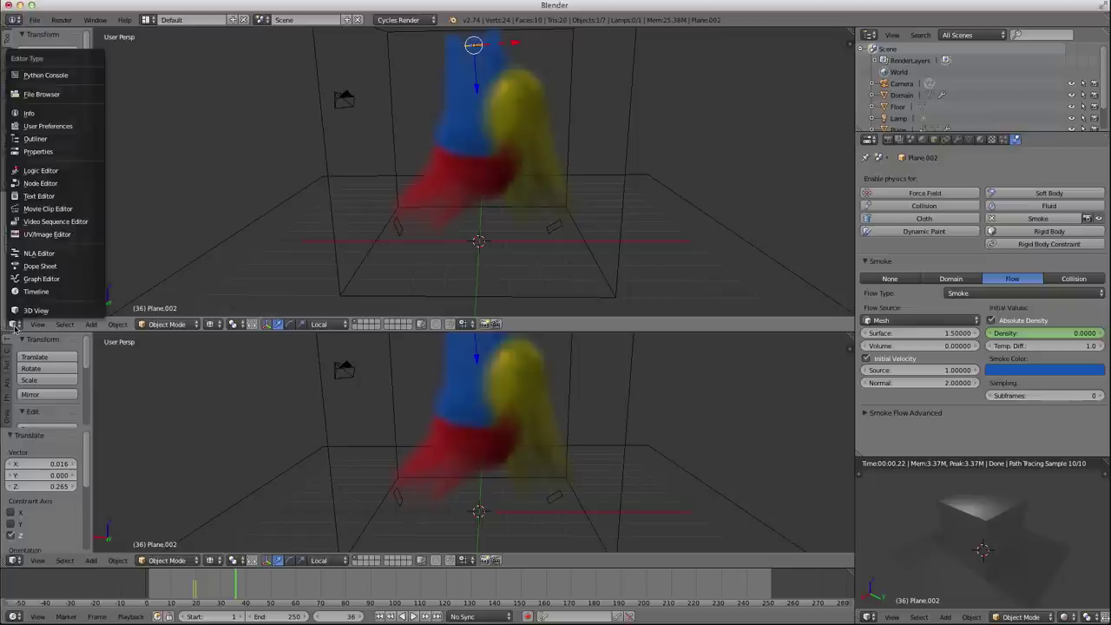
left_click(41, 183)
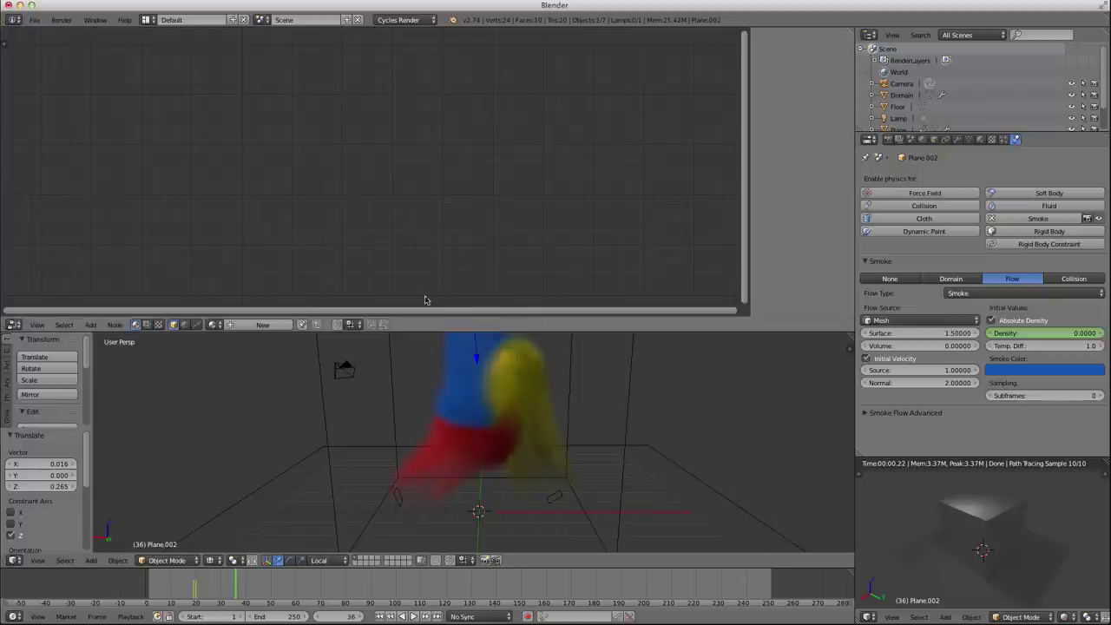
scroll(569, 446, "down", 4)
scroll(524, 400, "up", 1)
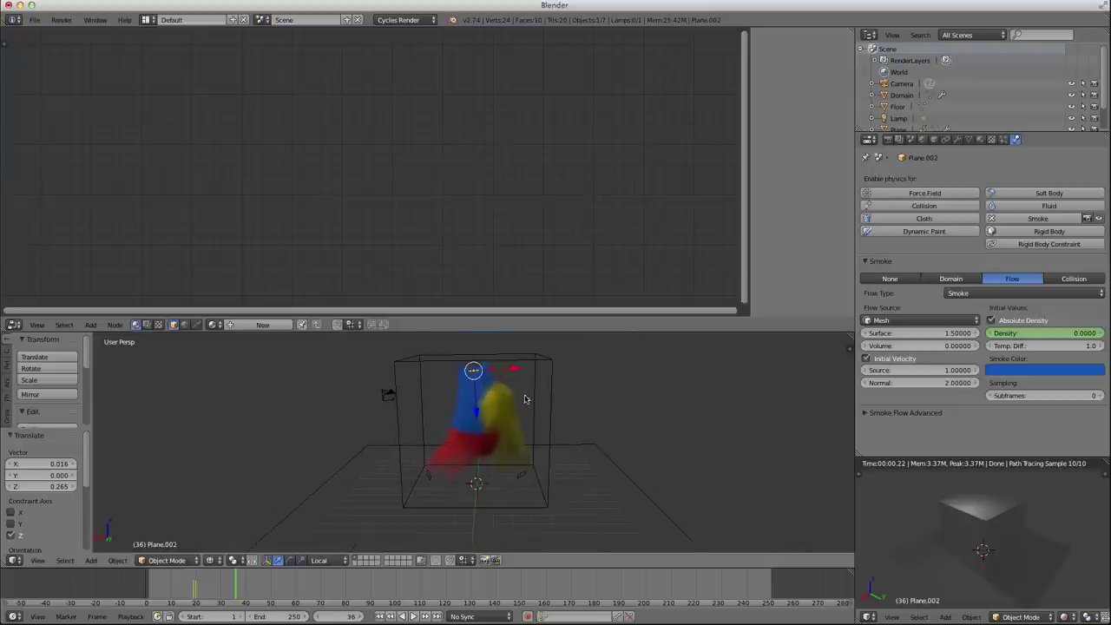
right_click(552, 361)
middle_click_drag(385, 231, 474, 247)
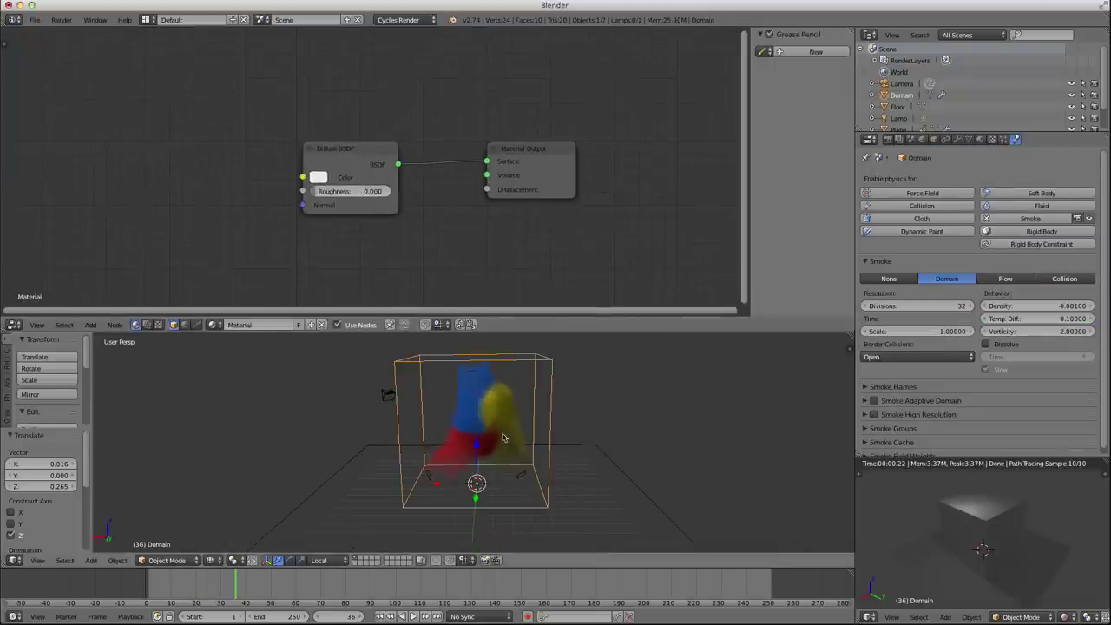
Step: Hide the red Plane.001 and blue Plane.002 emitters via their Outliner eye icons
right_click(521, 479)
scroll(989, 93, "down", 2)
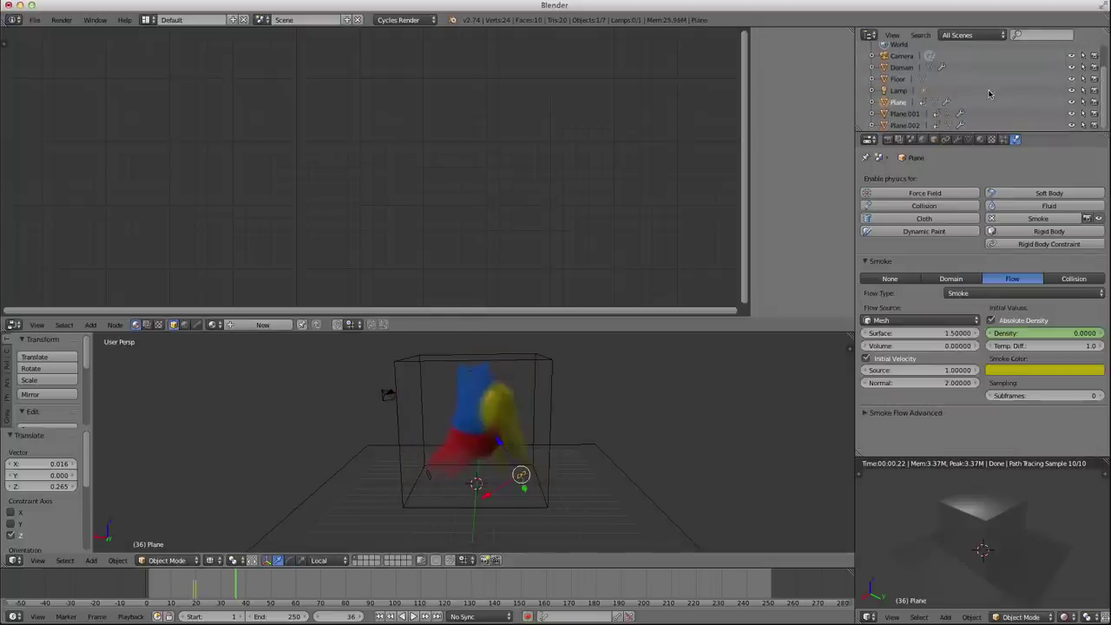
left_click(1019, 116)
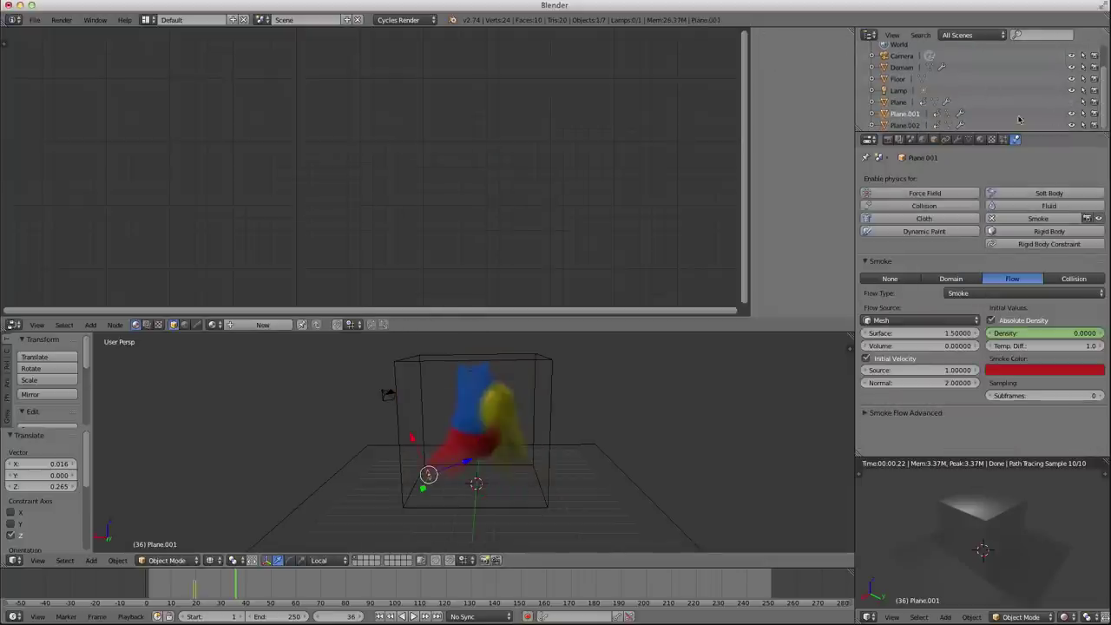
left_click(1071, 114)
left_click(903, 125)
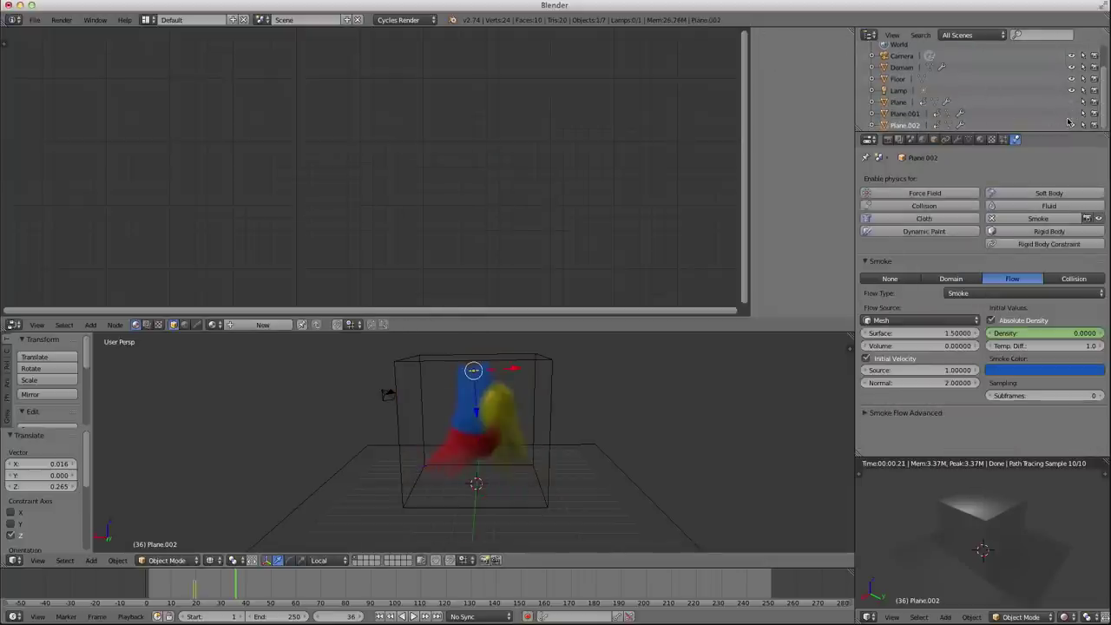
left_click(1072, 125)
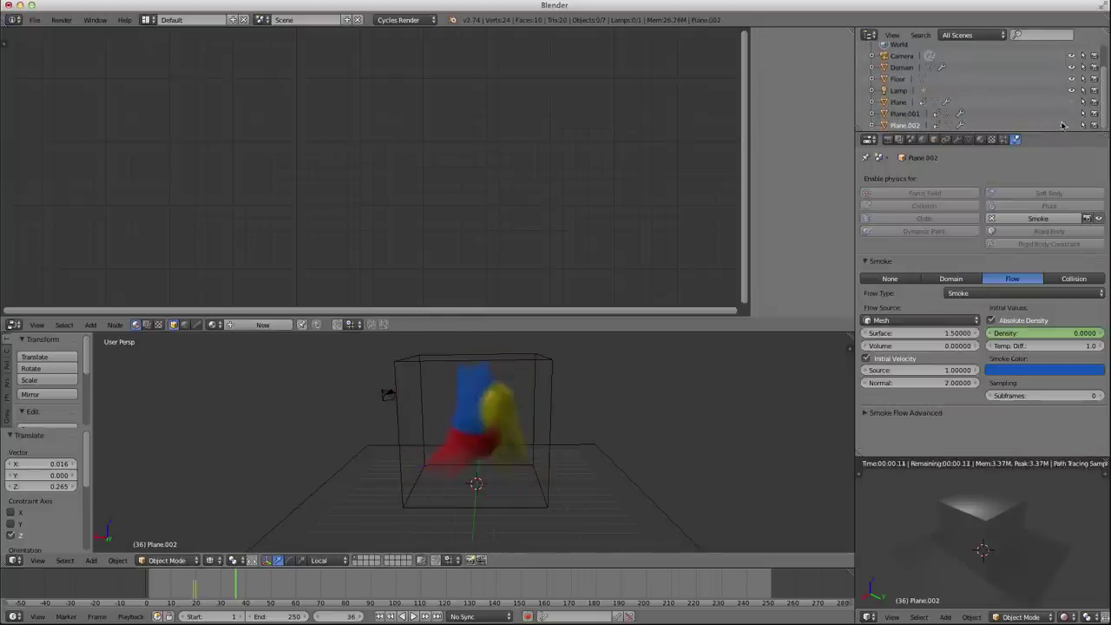
right_click(514, 377)
Step: Delete the Diffuse BSDF node and add a Basic Volume Shader group node
key("n")
left_click_drag(344, 154, 262, 131)
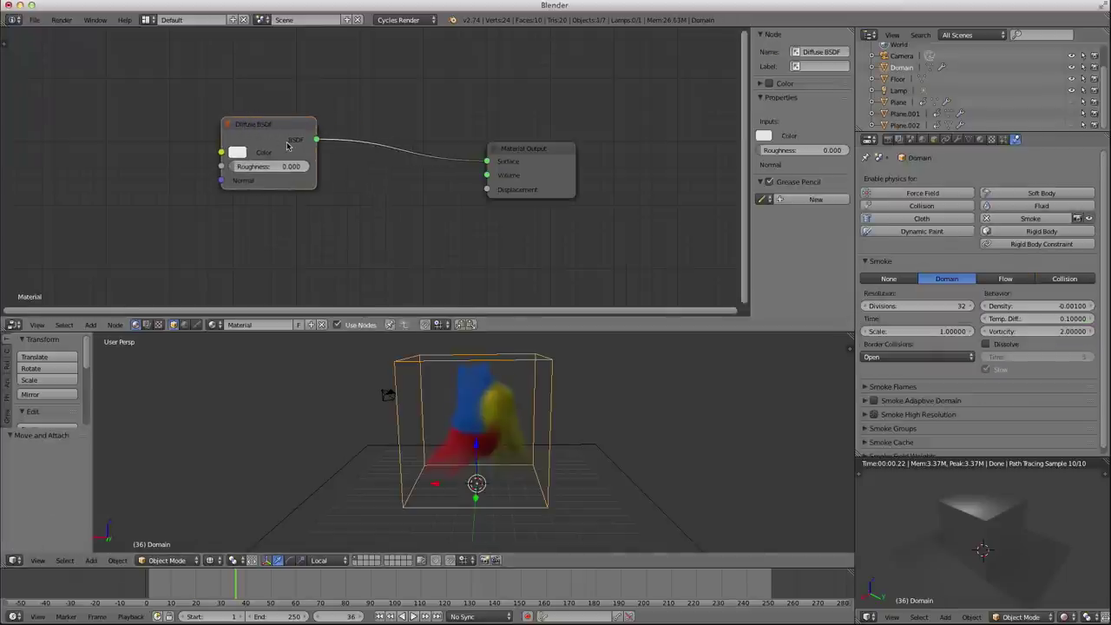
key("x")
key("shift+a")
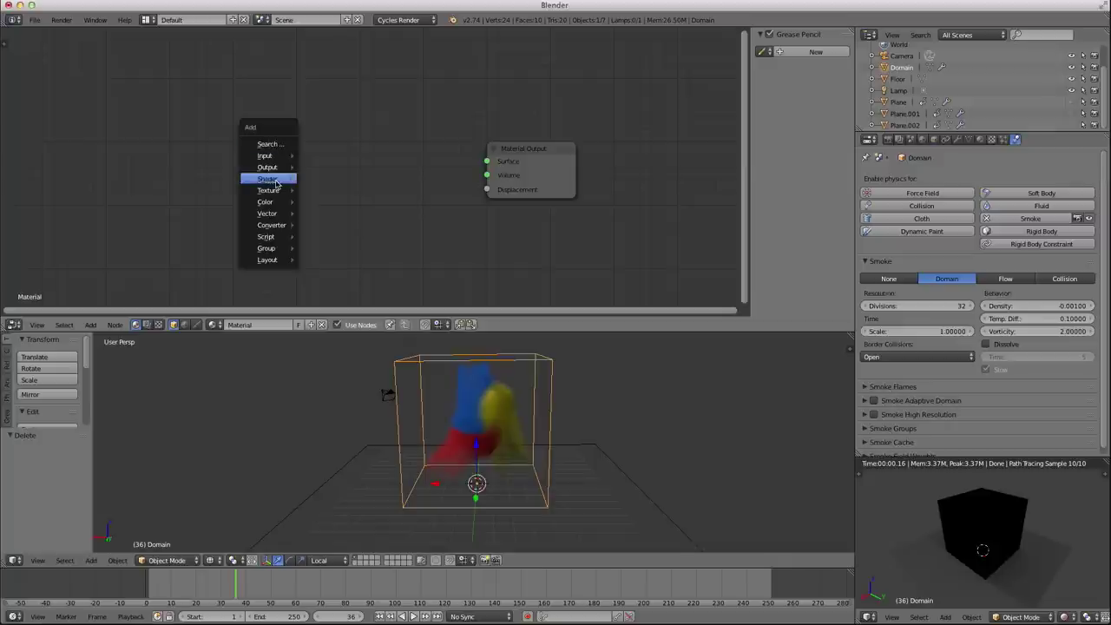
mouse_move(271, 248)
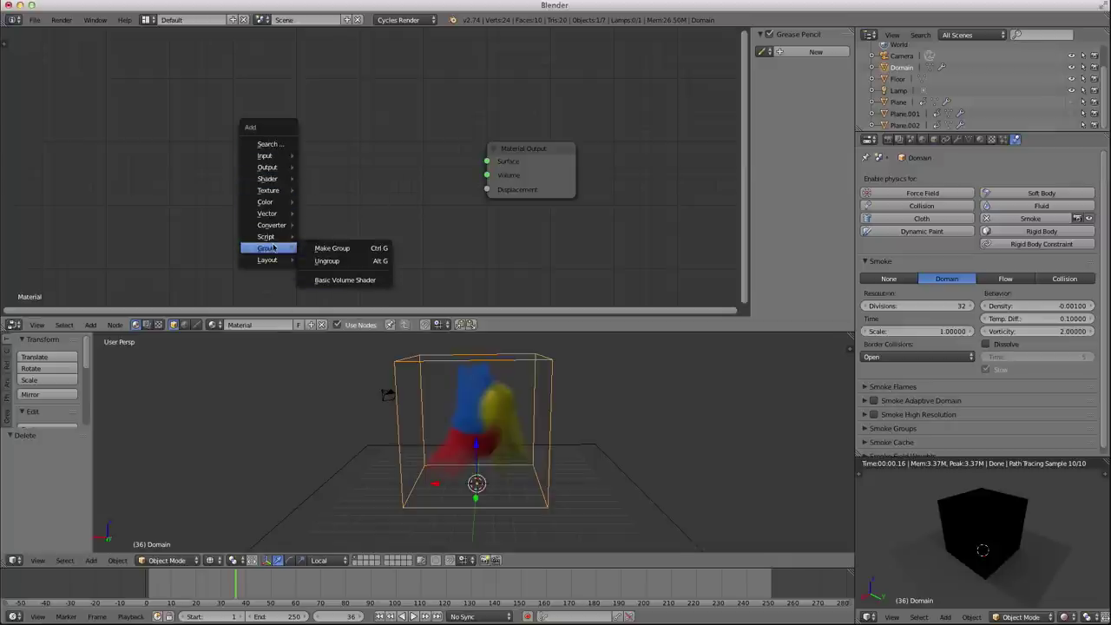
left_click(368, 280)
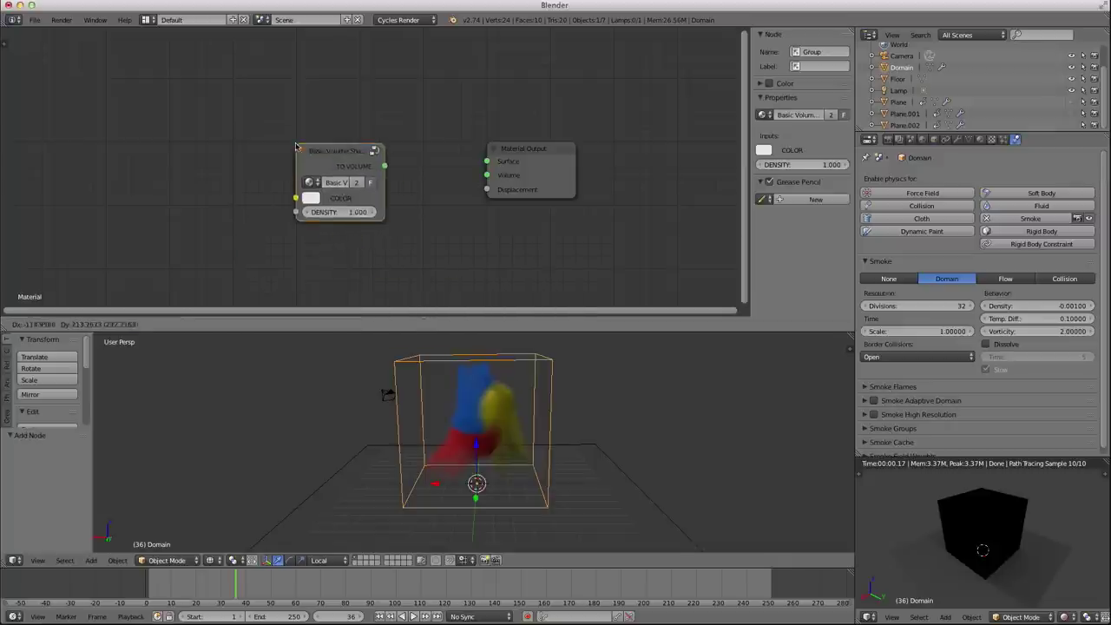
left_click(360, 161)
Step: Connect the group's TO VOLUME output to the Material Output's Volume input
left_click_drag(378, 163, 486, 175)
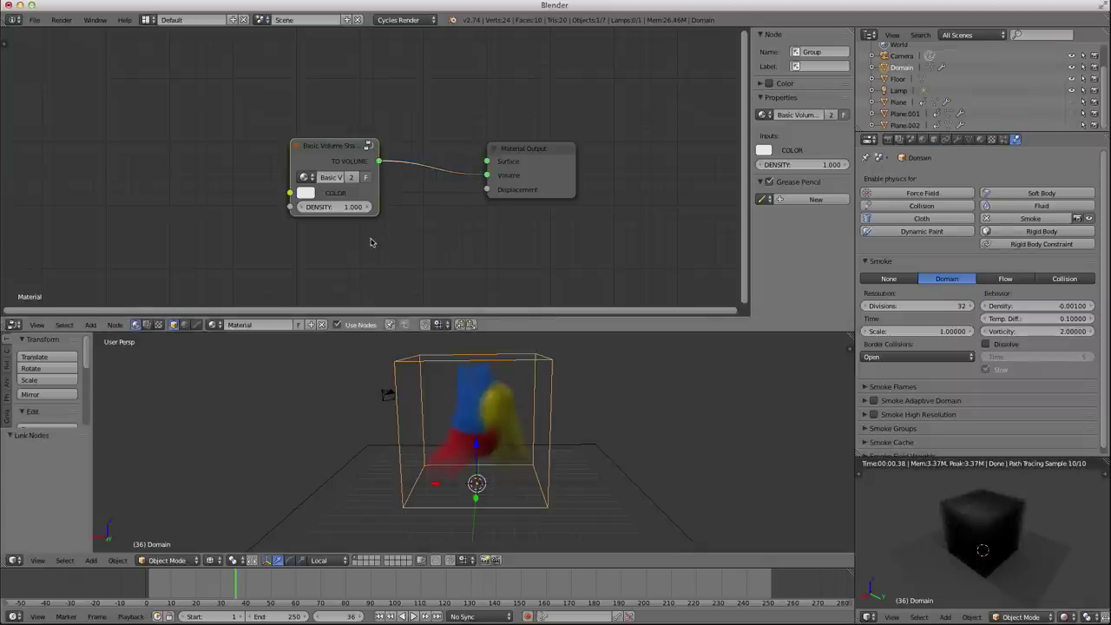
left_click_drag(373, 197, 432, 193)
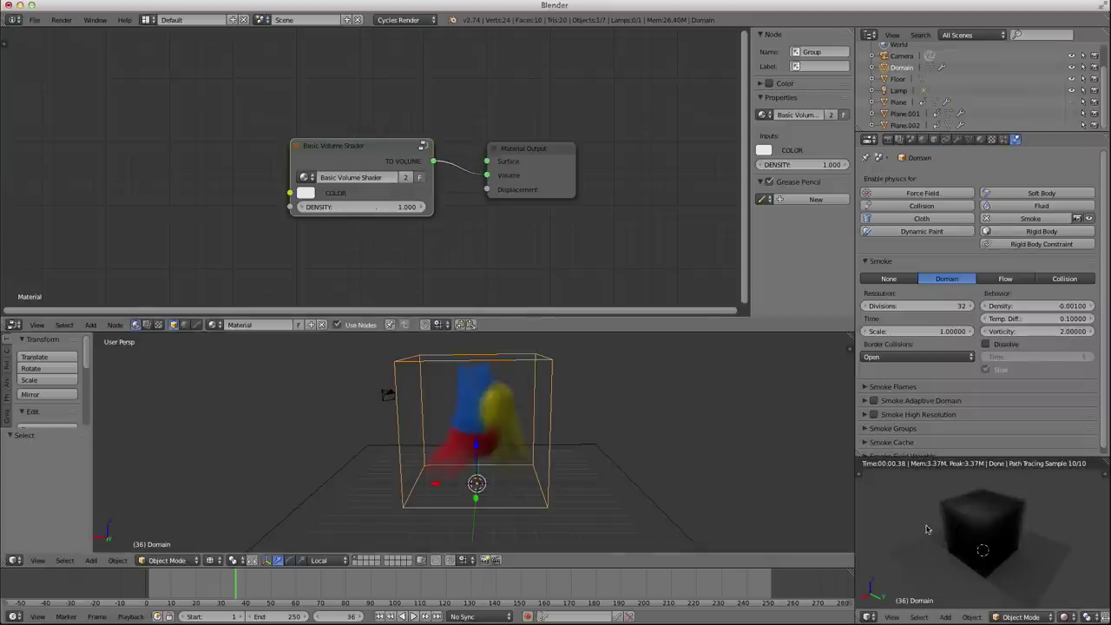
scroll(527, 423, "down", 3)
right_click(429, 354)
Step: Move the lamp slightly higher and enable Use Nodes for it
scroll(479, 402, "down", 3)
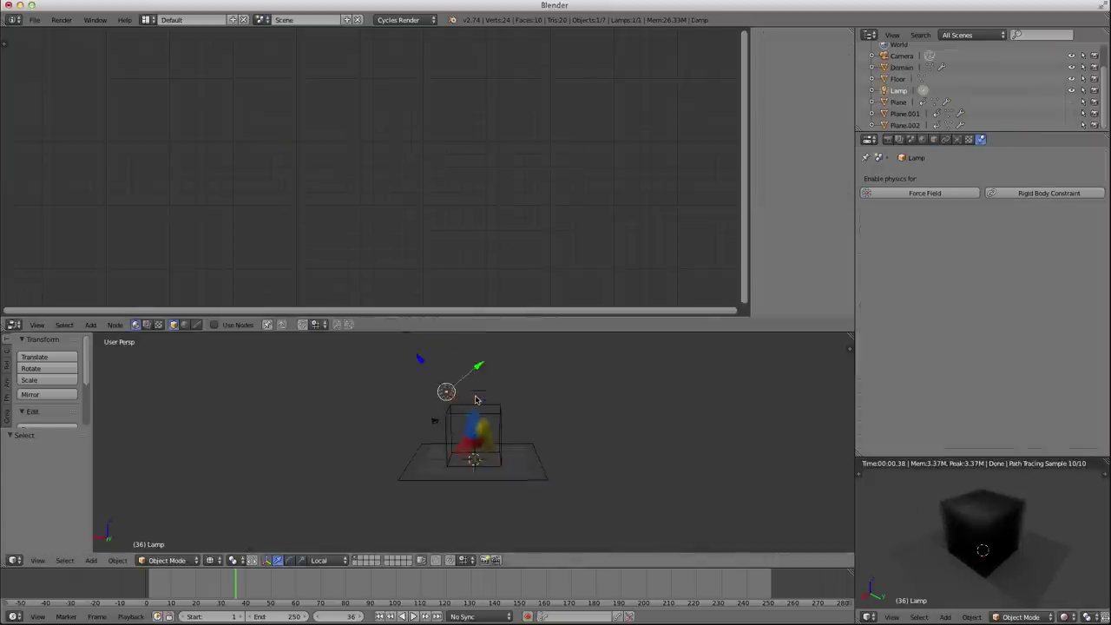
key("g")
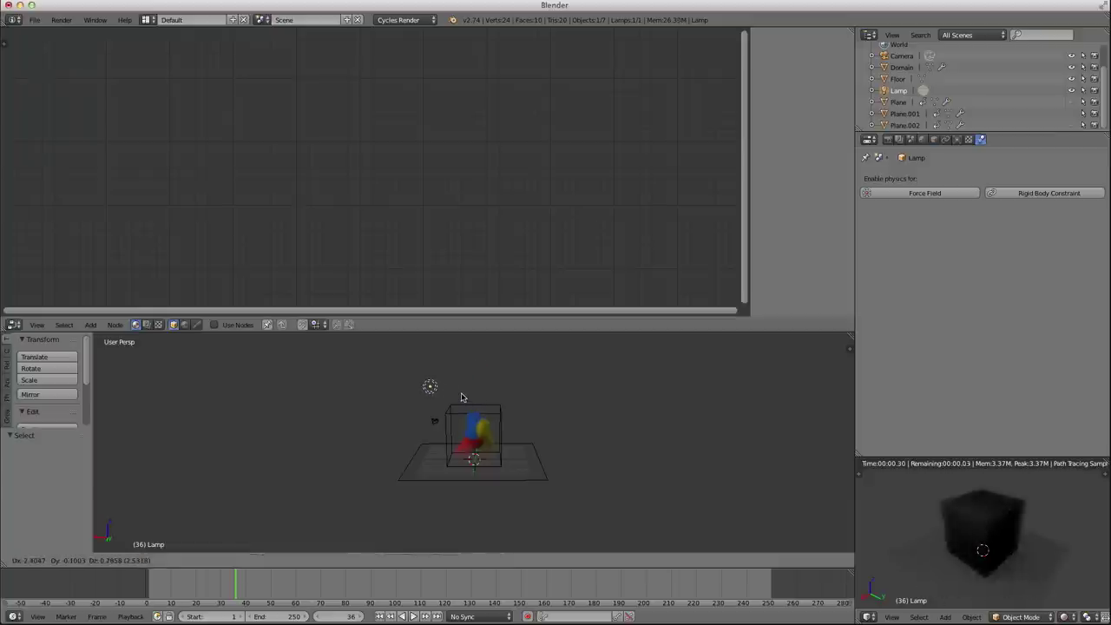
left_click(465, 398)
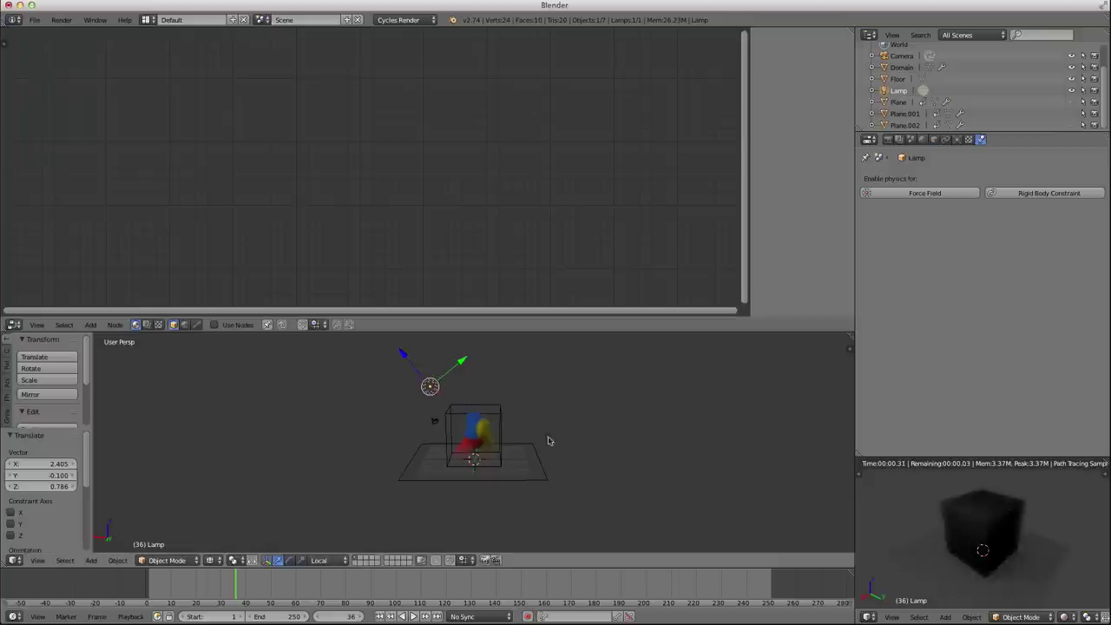
left_click(236, 324)
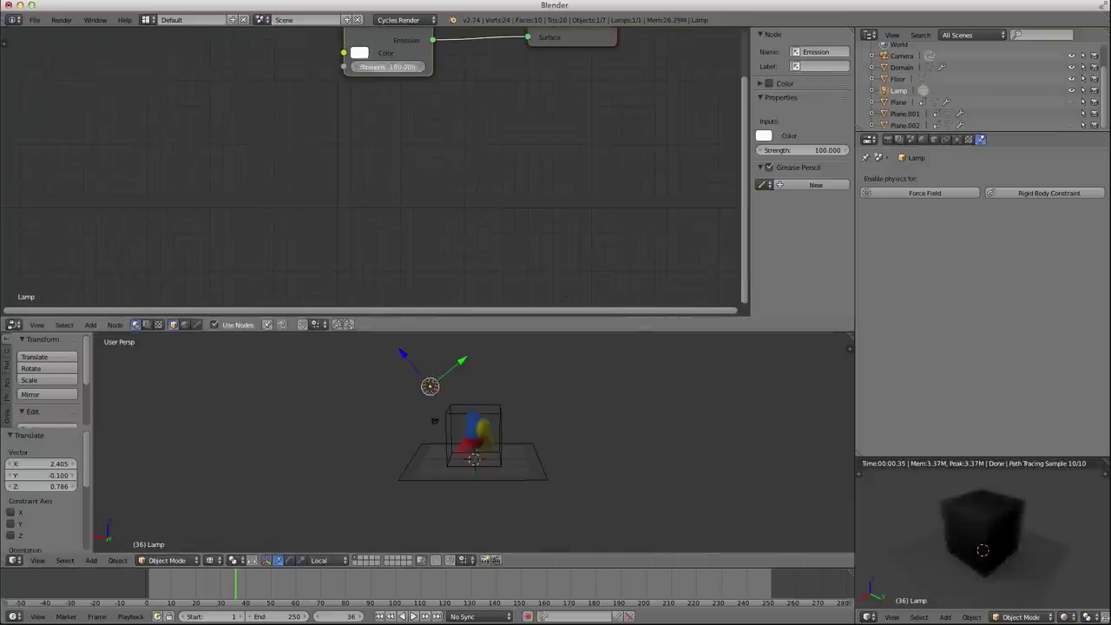
left_click_drag(390, 54, 353, 127)
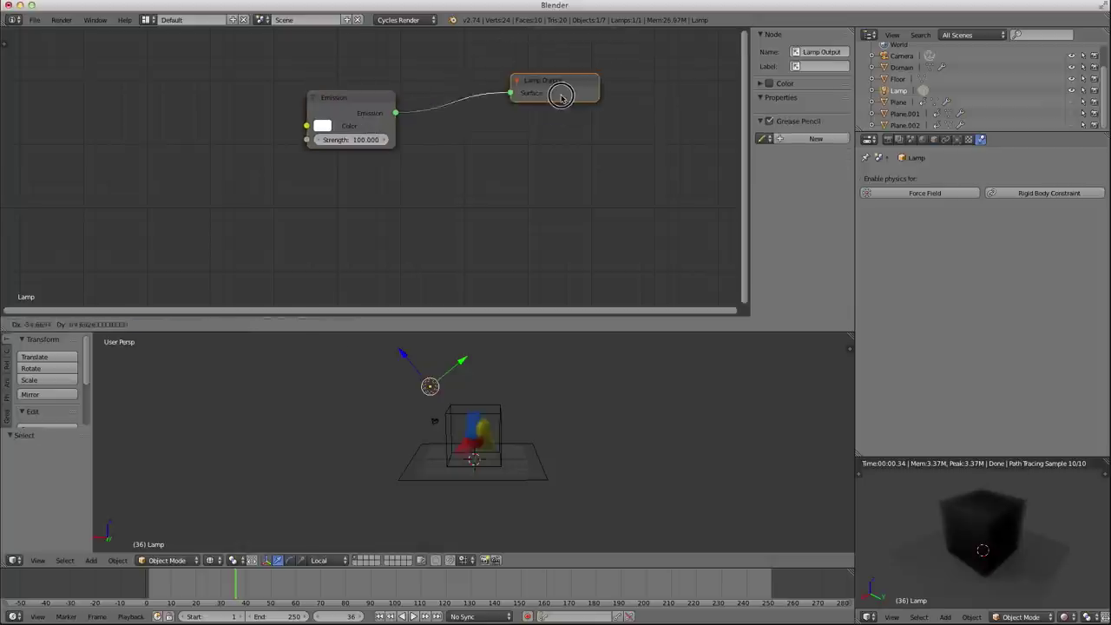
left_click(554, 115)
Step: Set the lamp's Emission Strength to 2500
left_click(366, 137)
type("1")
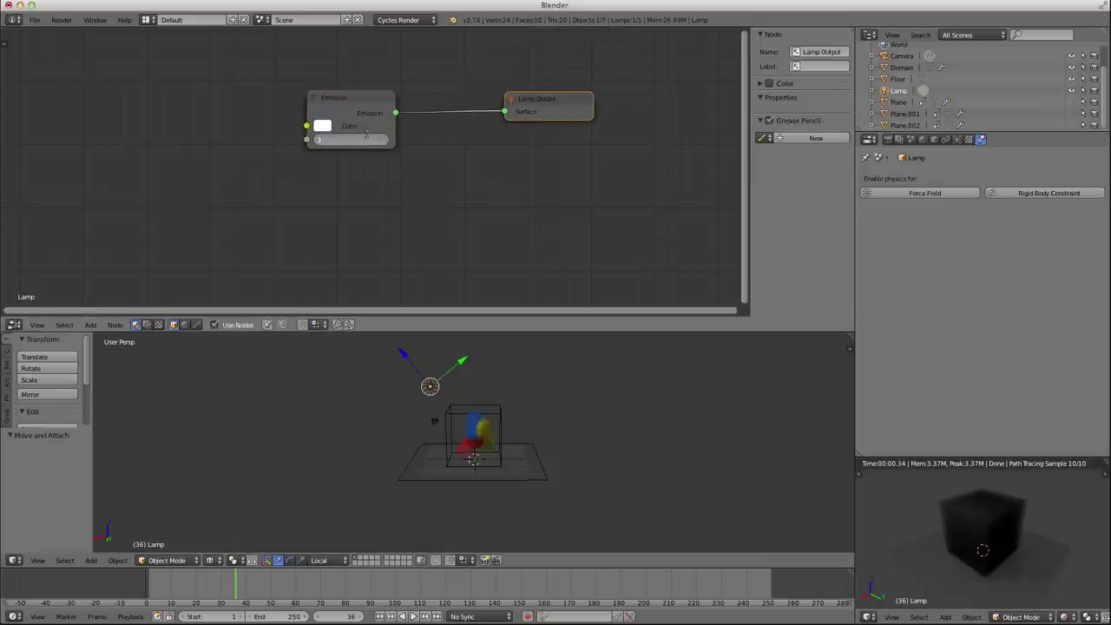
type("500")
key("Return")
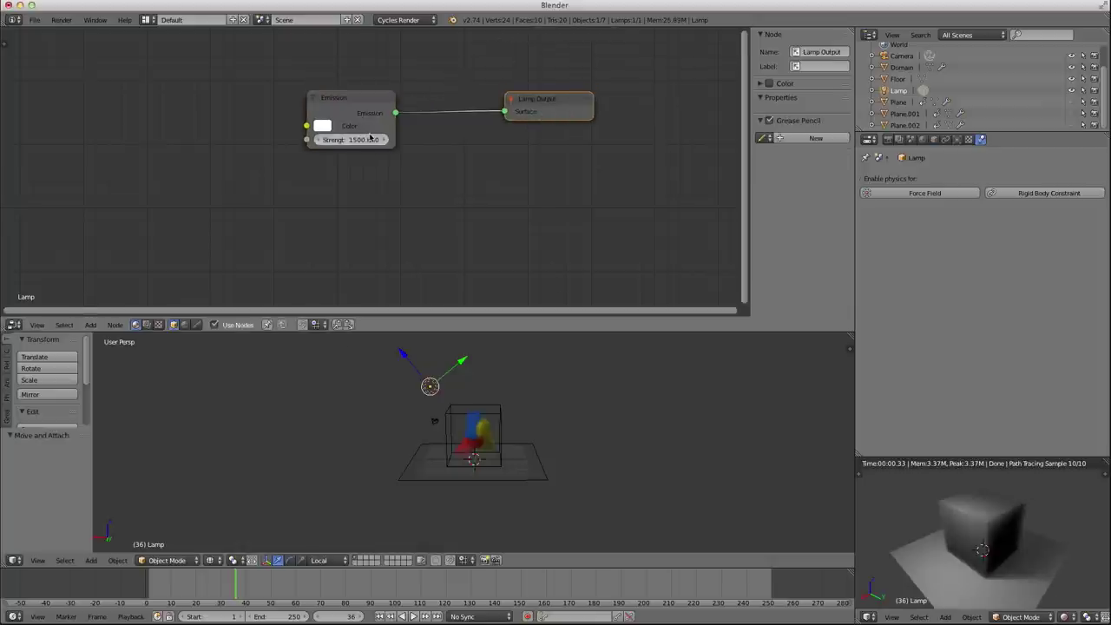
left_click(358, 140)
type("2500")
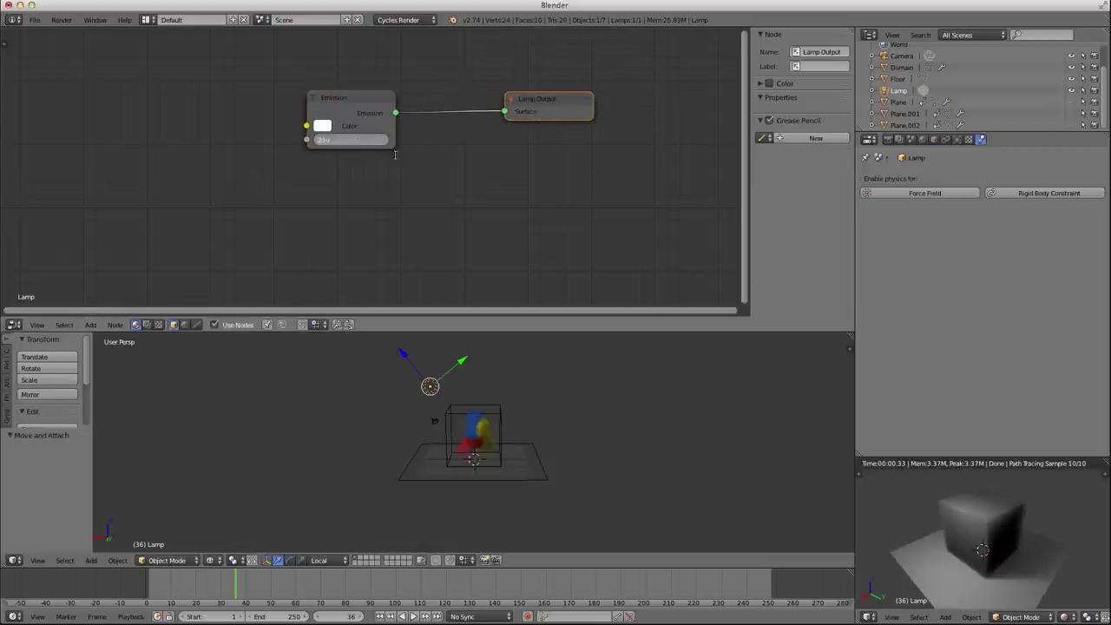
key("Return")
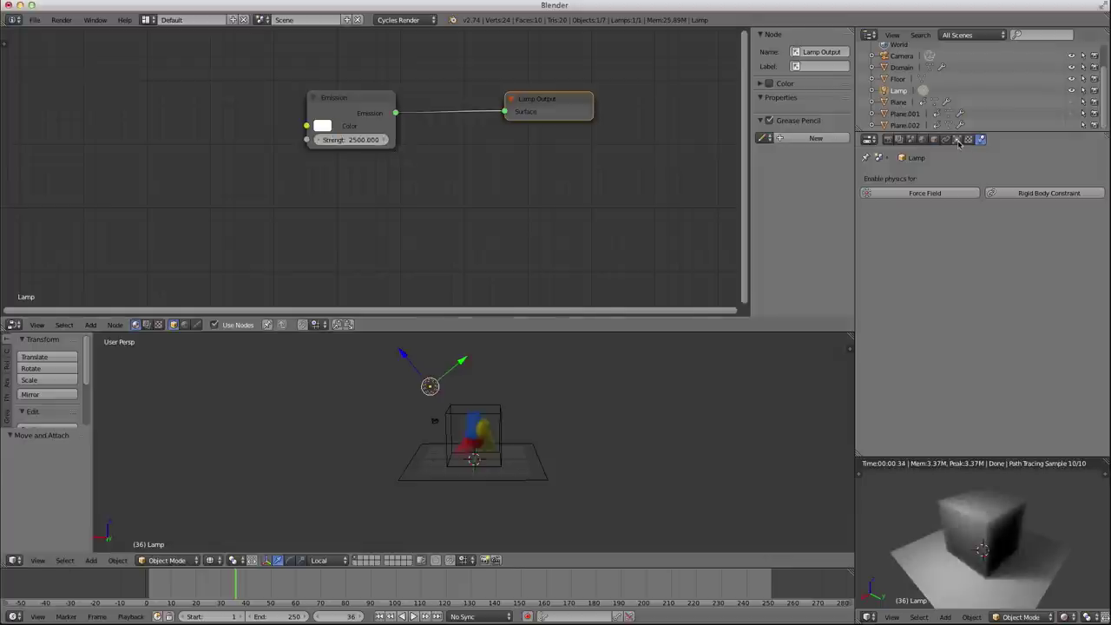
Step: Set the lamp's Size to 1 in its Lamp data settings
left_click(958, 140)
left_click(909, 256)
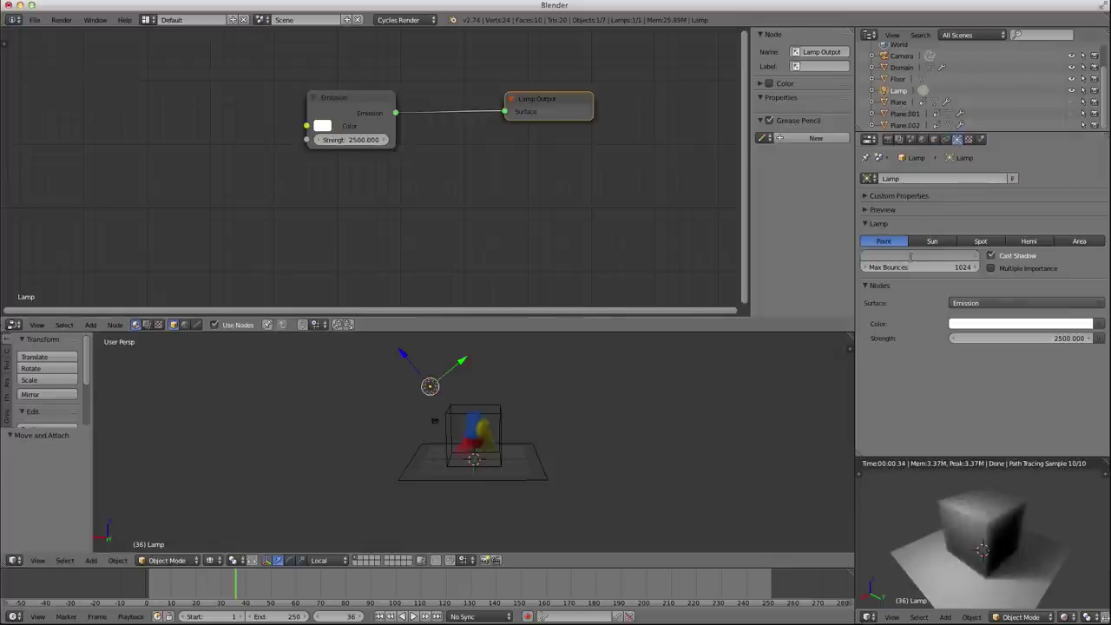
type(".25")
key("Return")
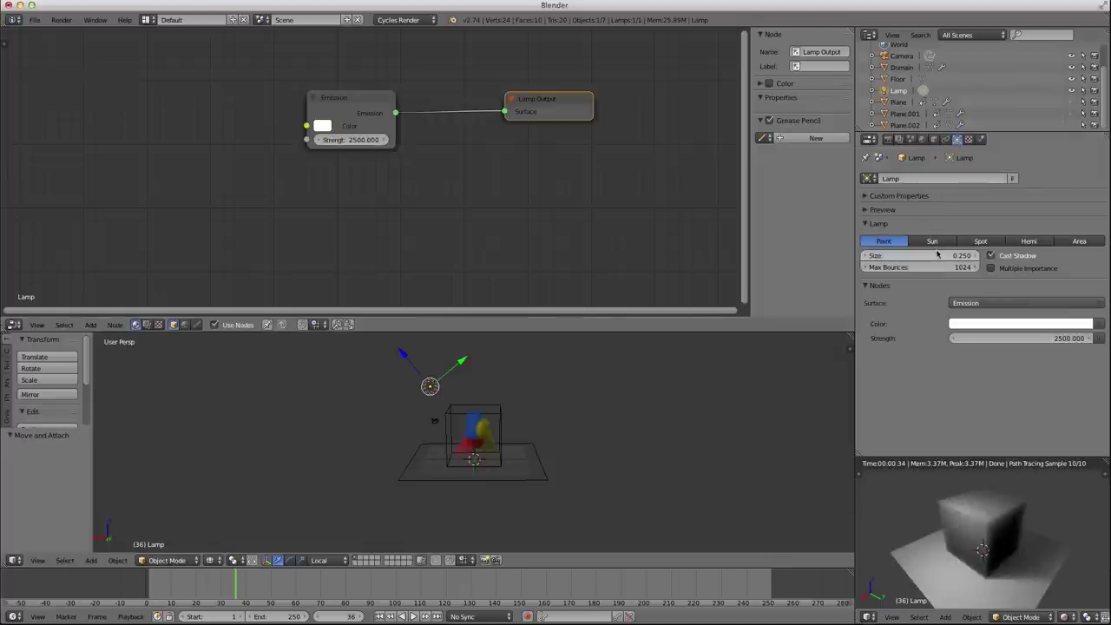
left_click_drag(920, 256, 998, 256)
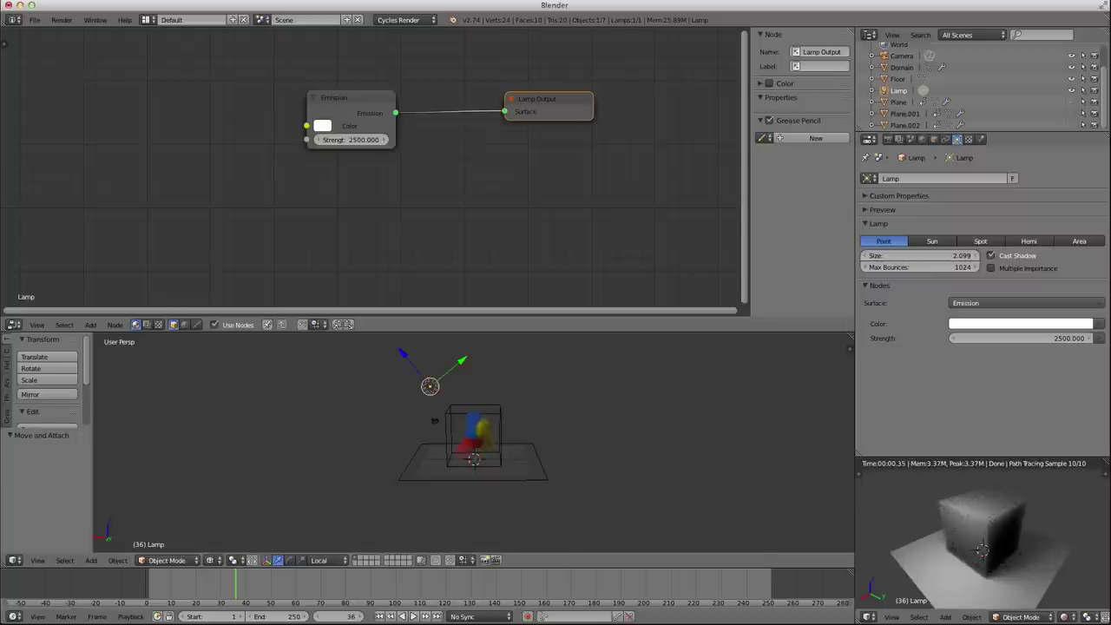
left_click(921, 255)
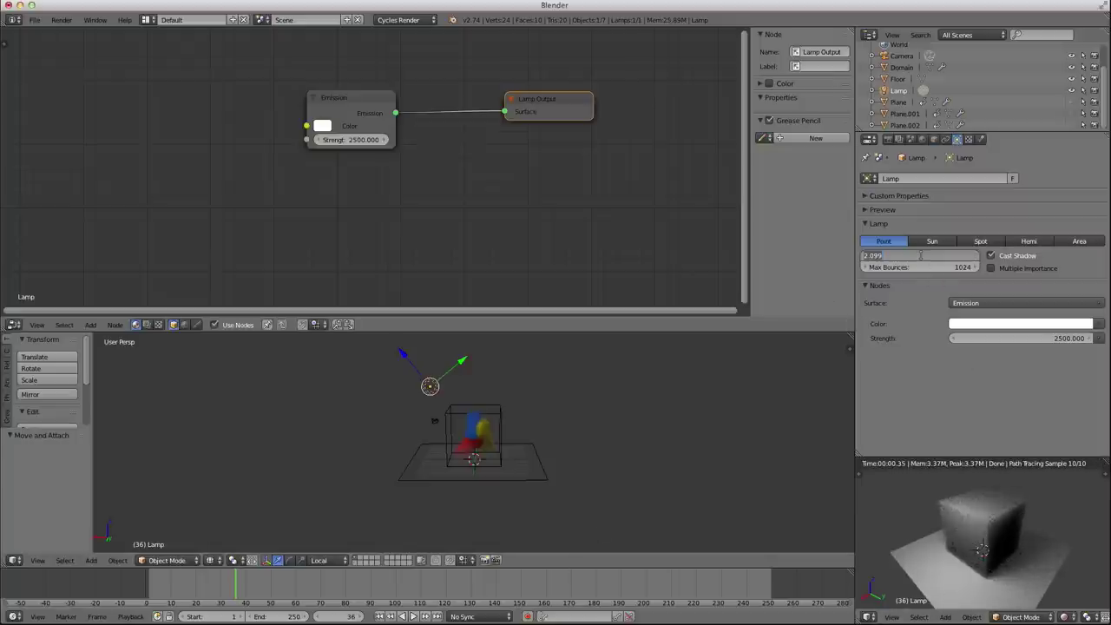
type("1")
key("Return")
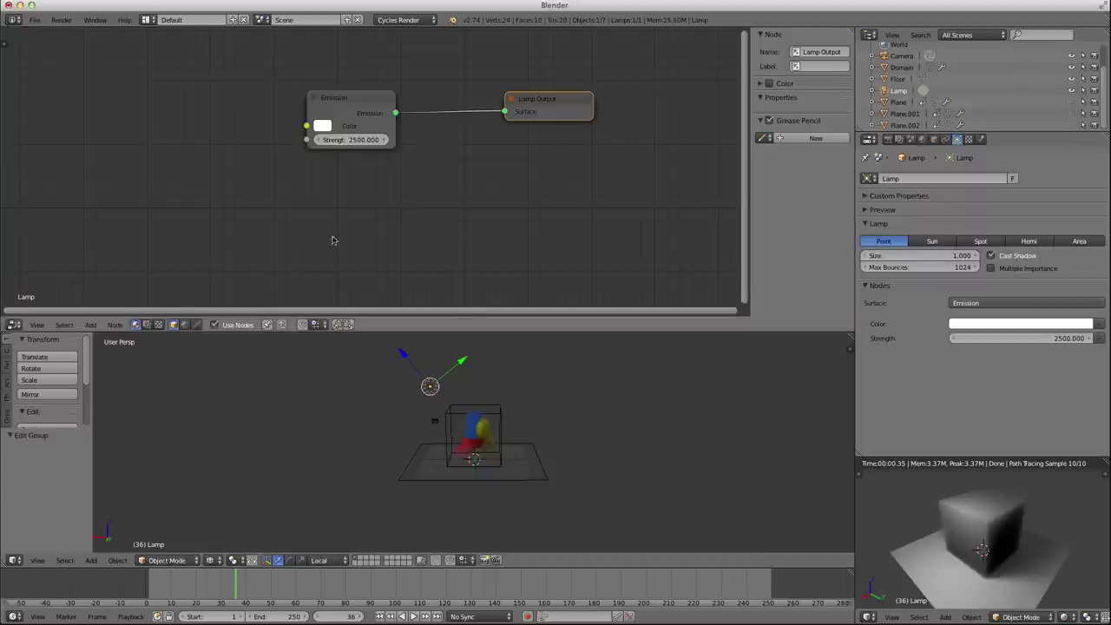
right_click(484, 409)
Step: Rearrange and widen the Basic Volume Shader and Material Output nodes, then peek inside the group and exit
middle_click_drag(446, 125, 448, 213)
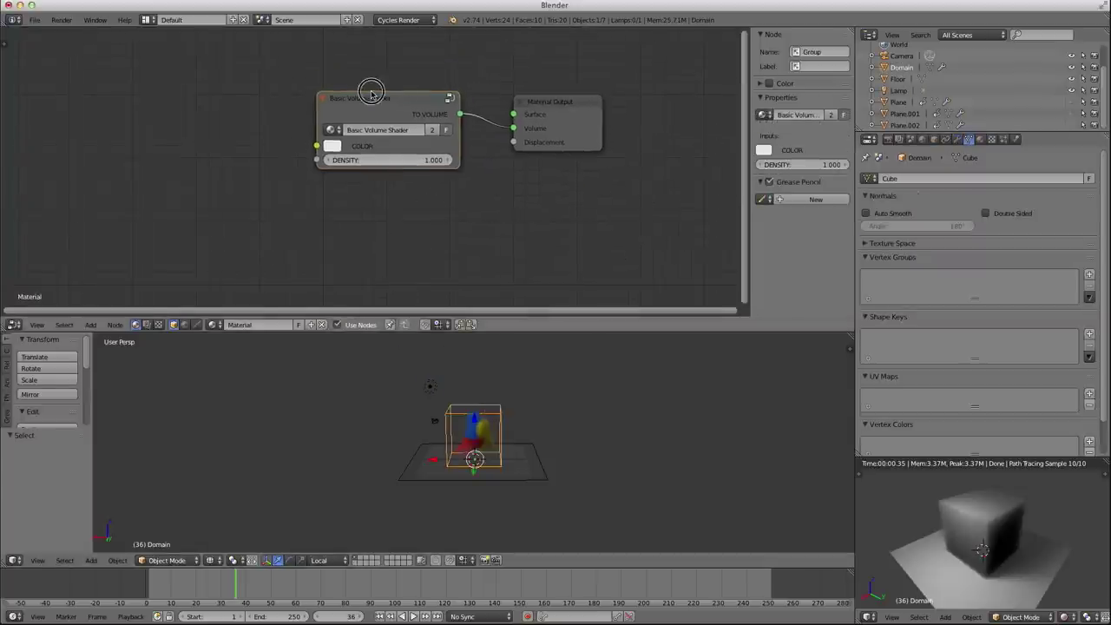
right_click_drag(555, 121, 601, 122)
right_click(448, 111)
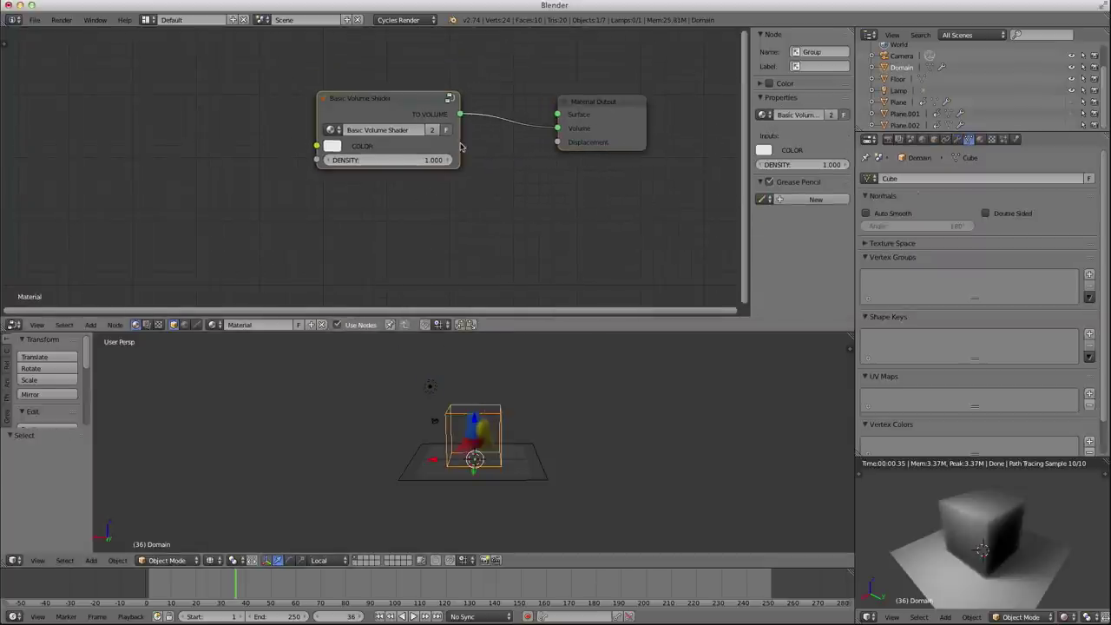
left_click_drag(461, 147, 495, 147)
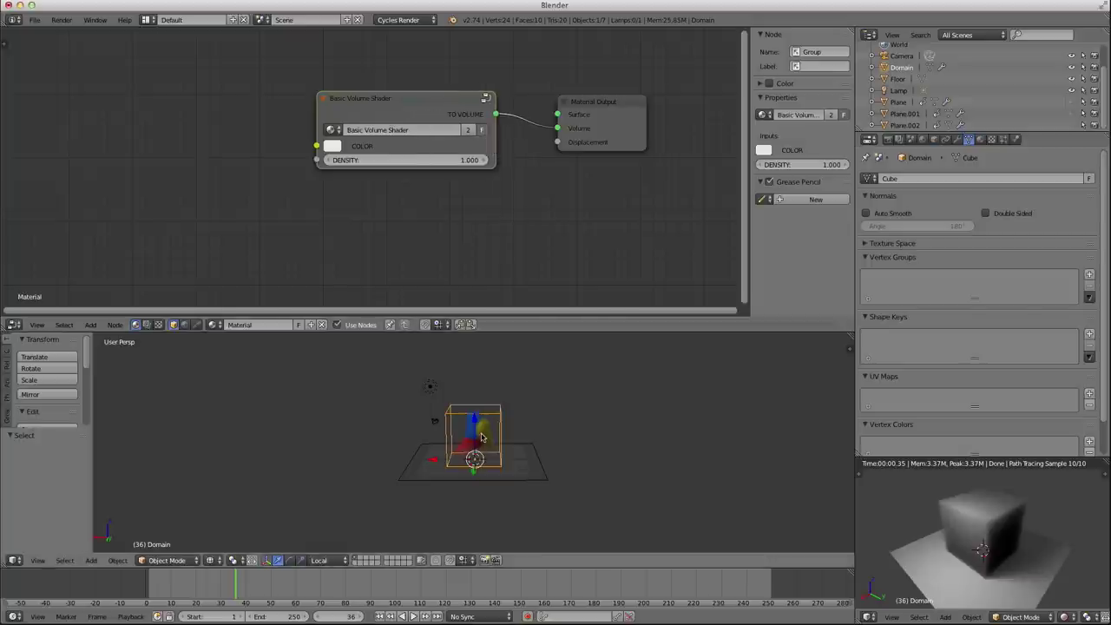
right_click_drag(374, 107, 400, 105)
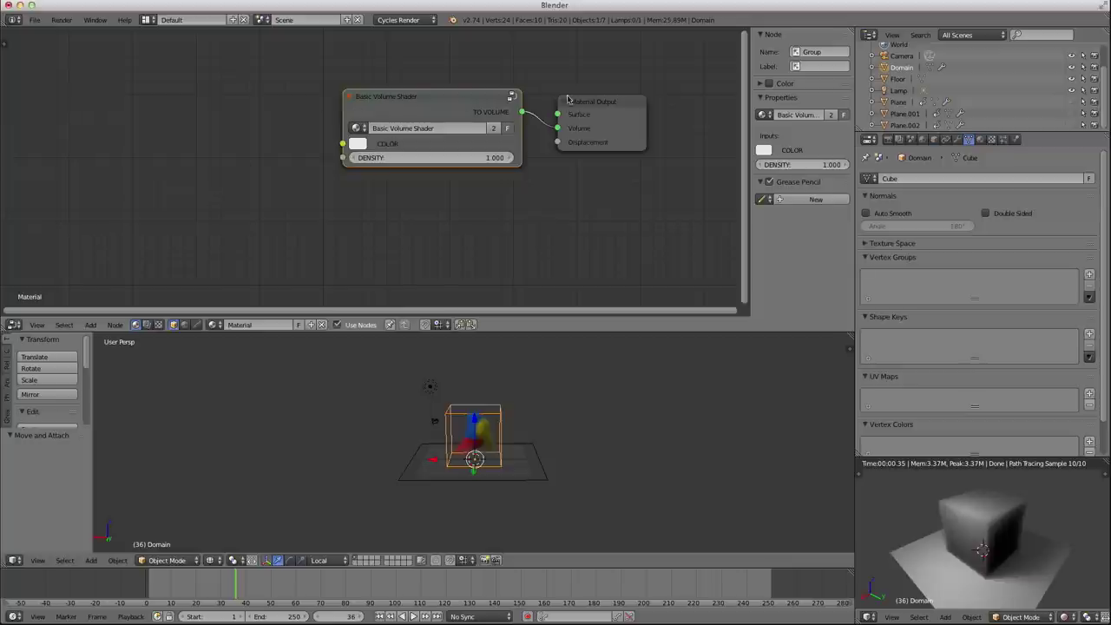
right_click(445, 171)
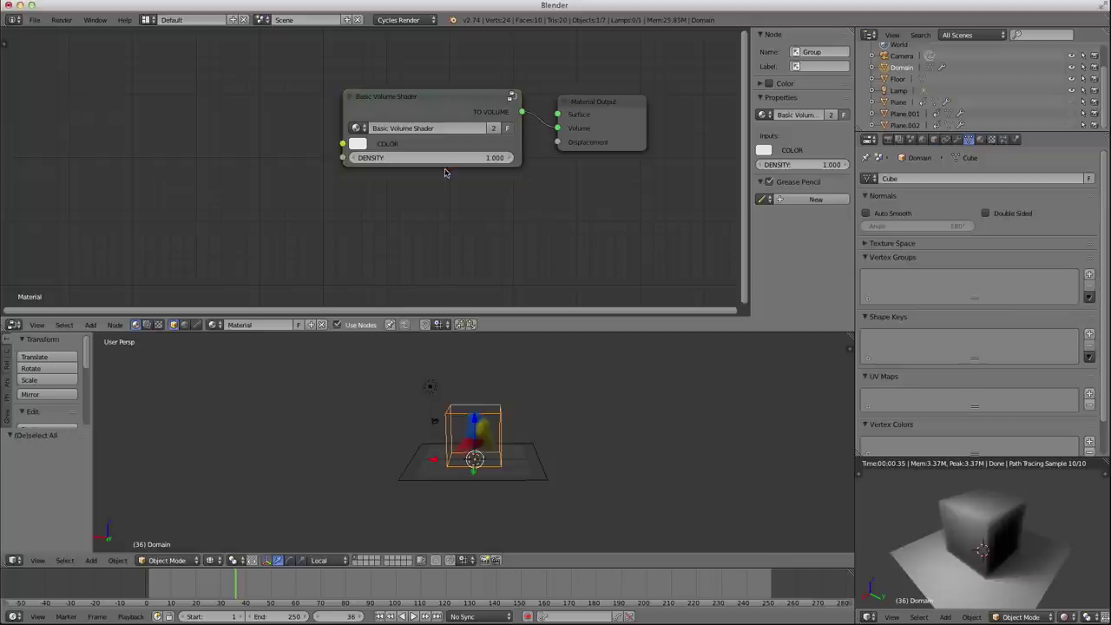
right_click(423, 106)
key("Tab")
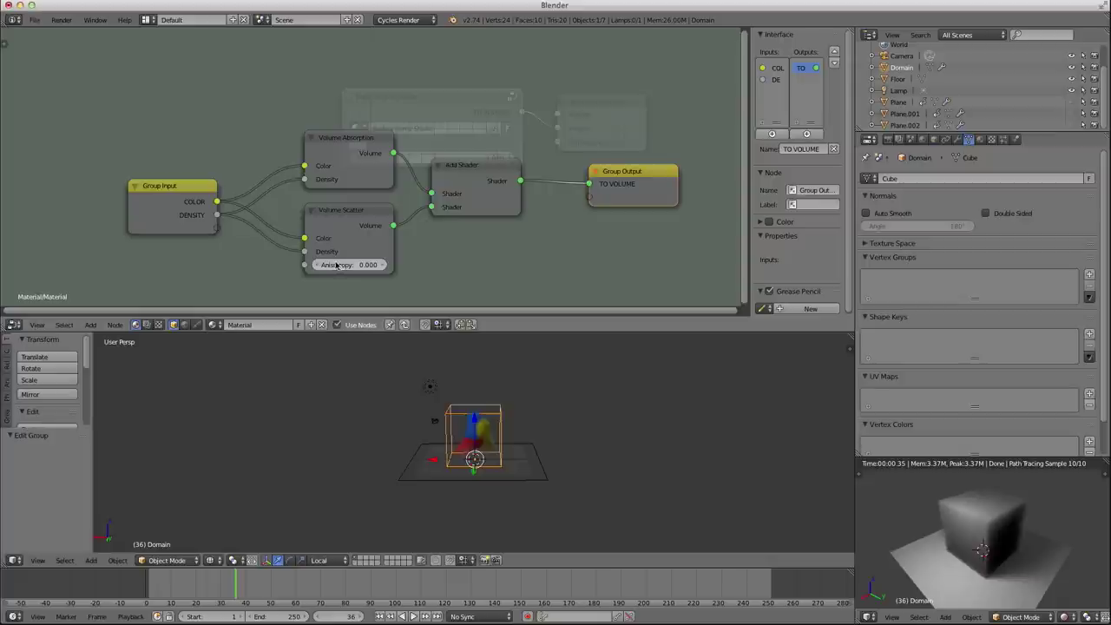
key("Tab")
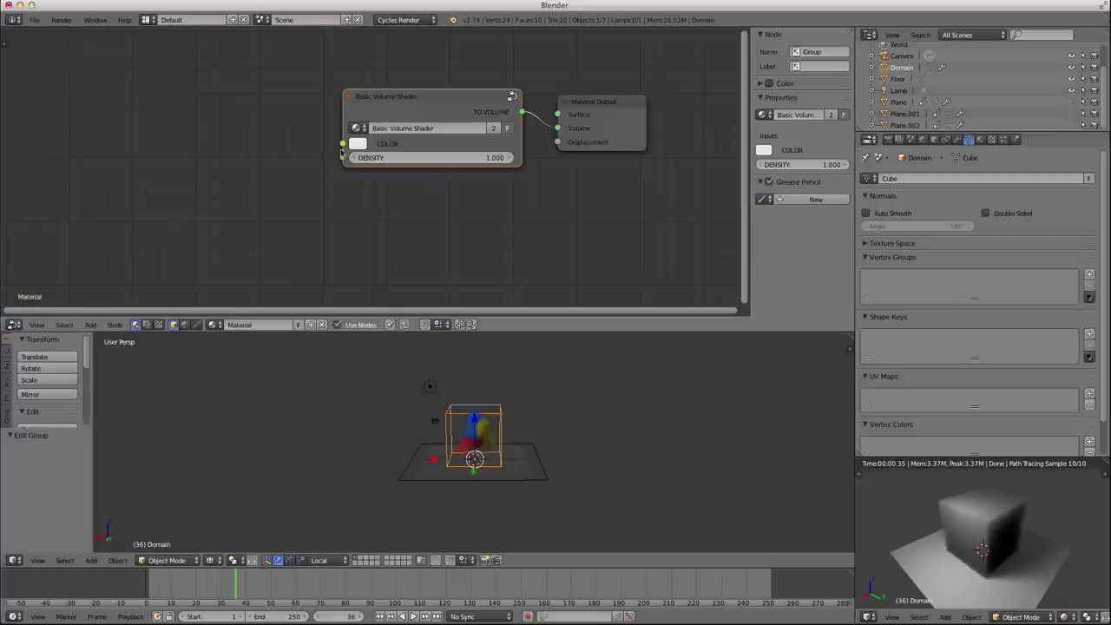
Step: Add an Attribute node named 'density' and link its Fac to the Basic Volume Shader's DENSITY
key("shift+a")
mouse_move(255, 183)
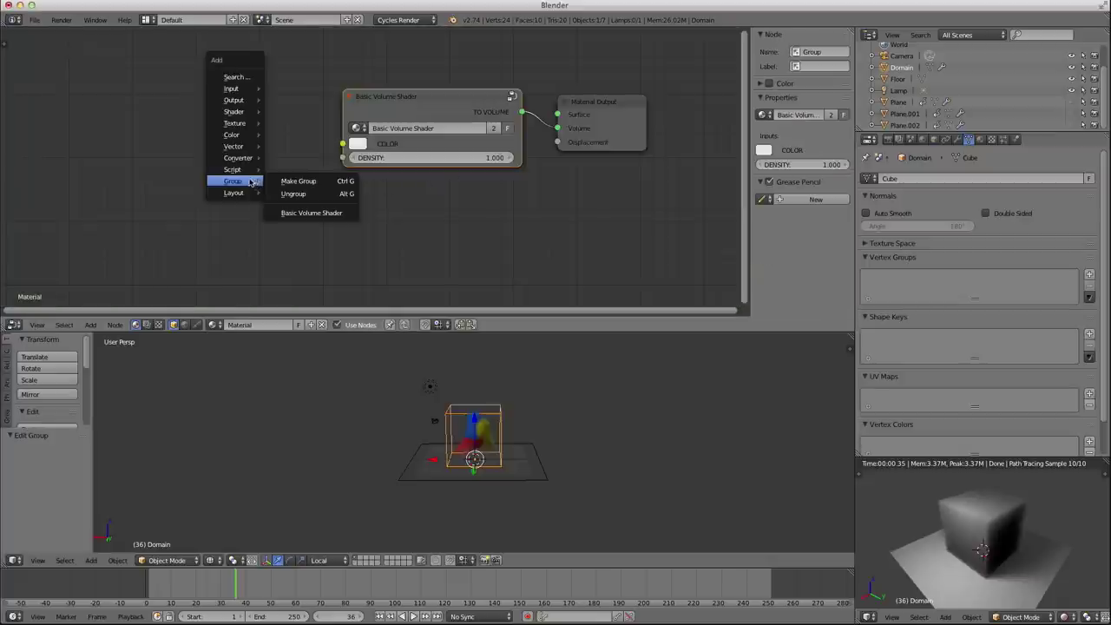
mouse_move(224, 89)
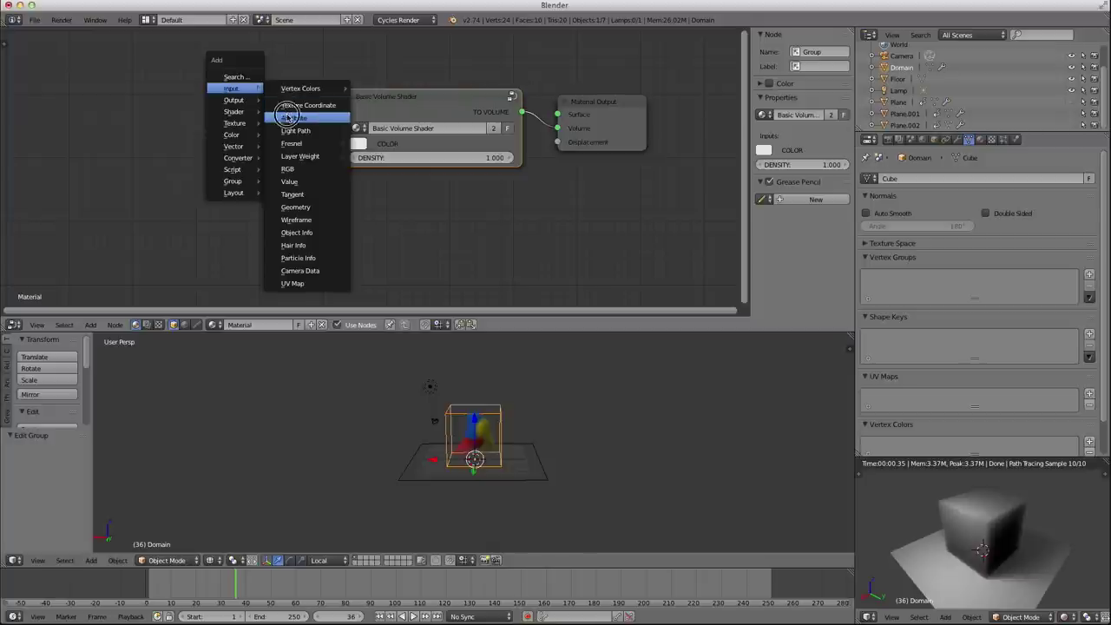
left_click(293, 117)
left_click(119, 131)
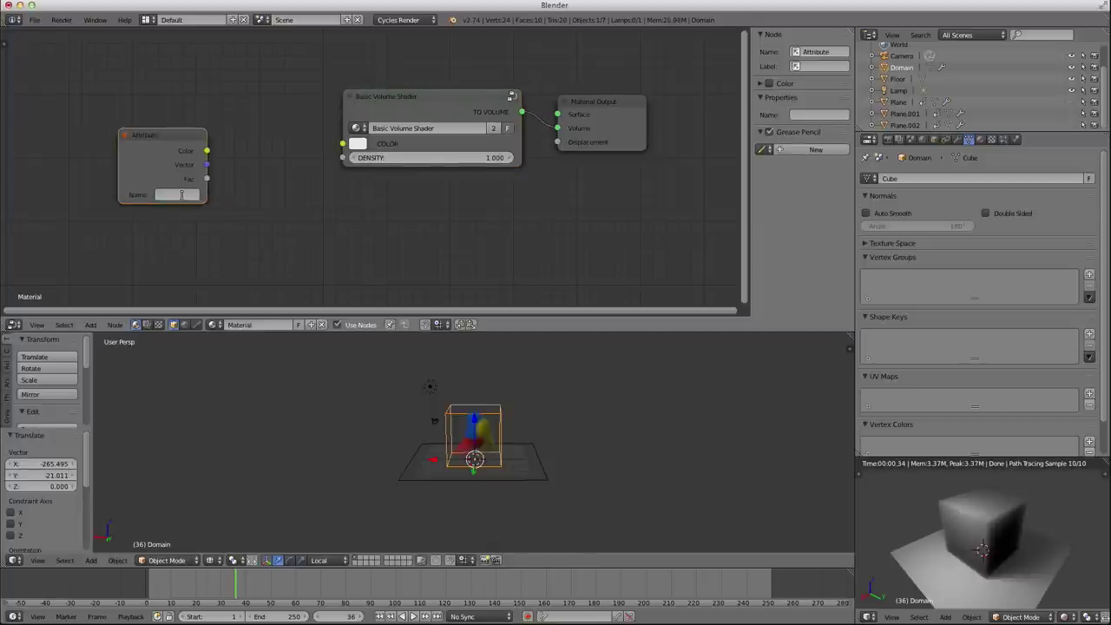
left_click(180, 194)
type("density")
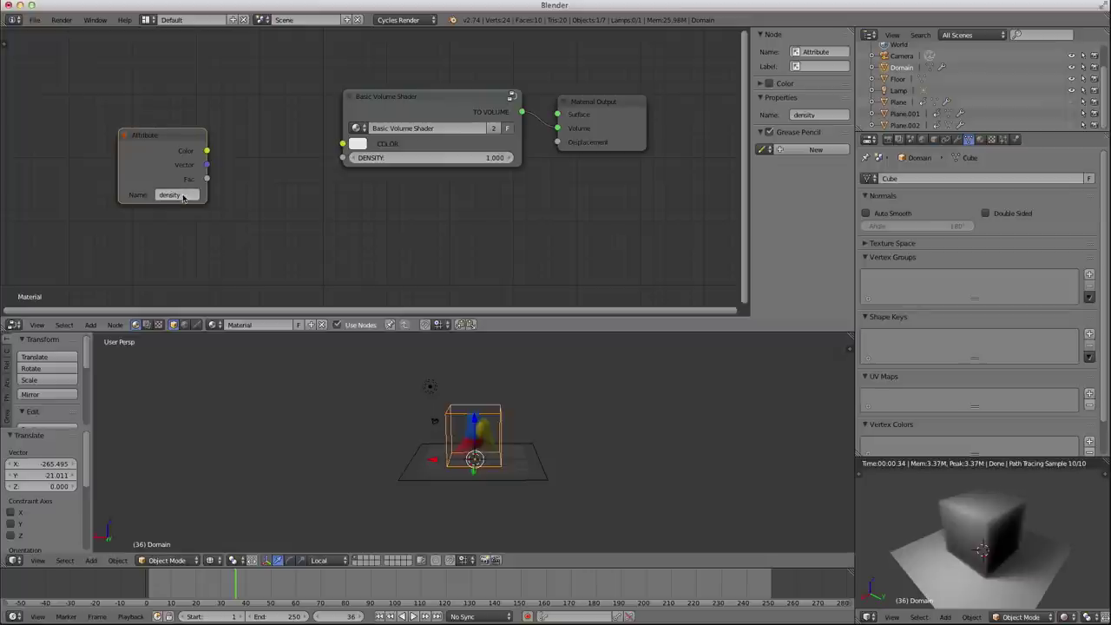
key("Return")
left_click_drag(147, 168, 344, 158)
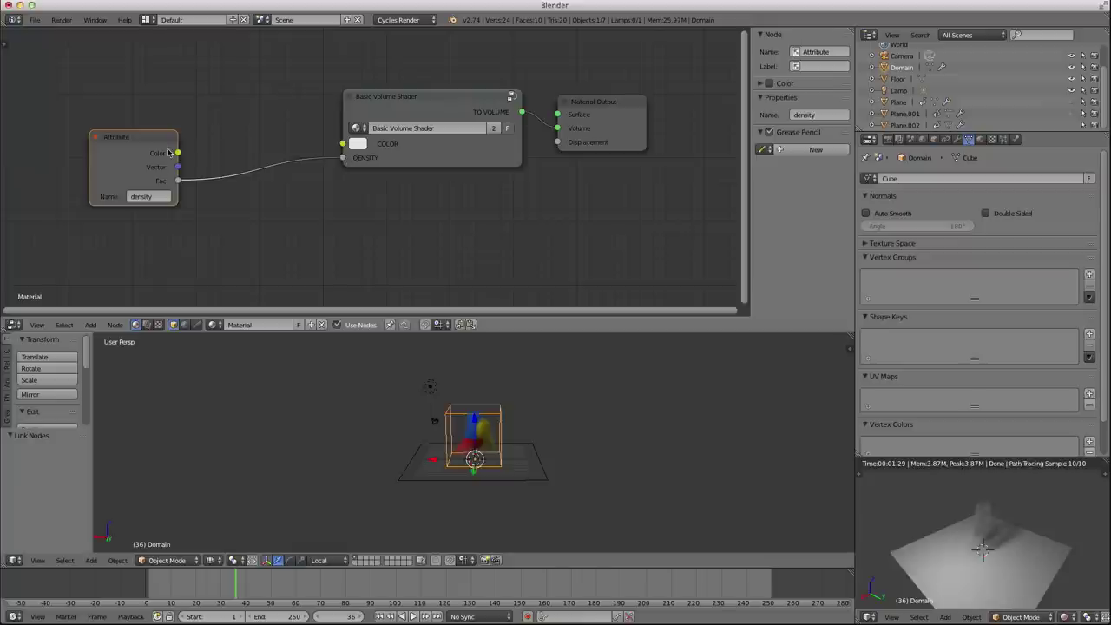
left_click_drag(167, 152, 128, 142)
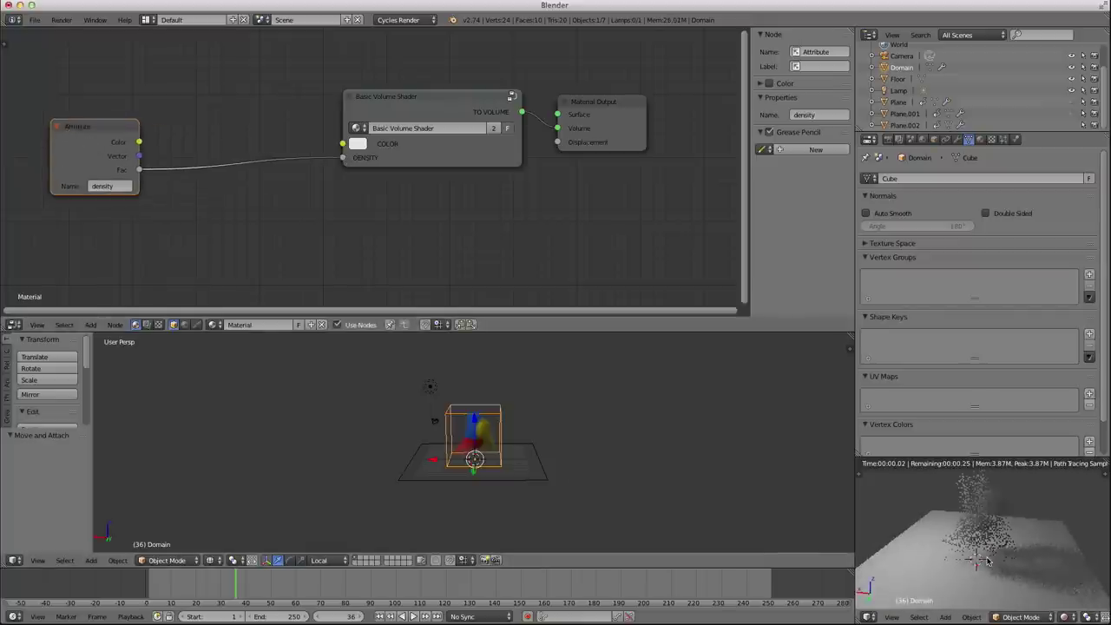
middle_click_drag(987, 561, 995, 545)
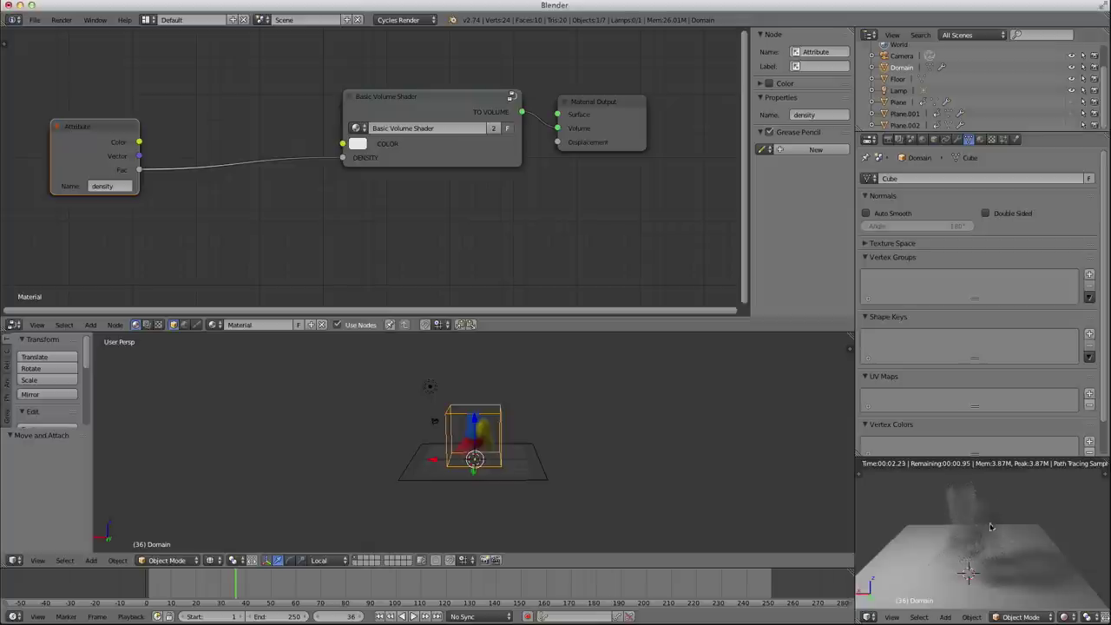
Step: Insert a Math node set to Multiply into the density link with a multiplier of 50
key("shift+a")
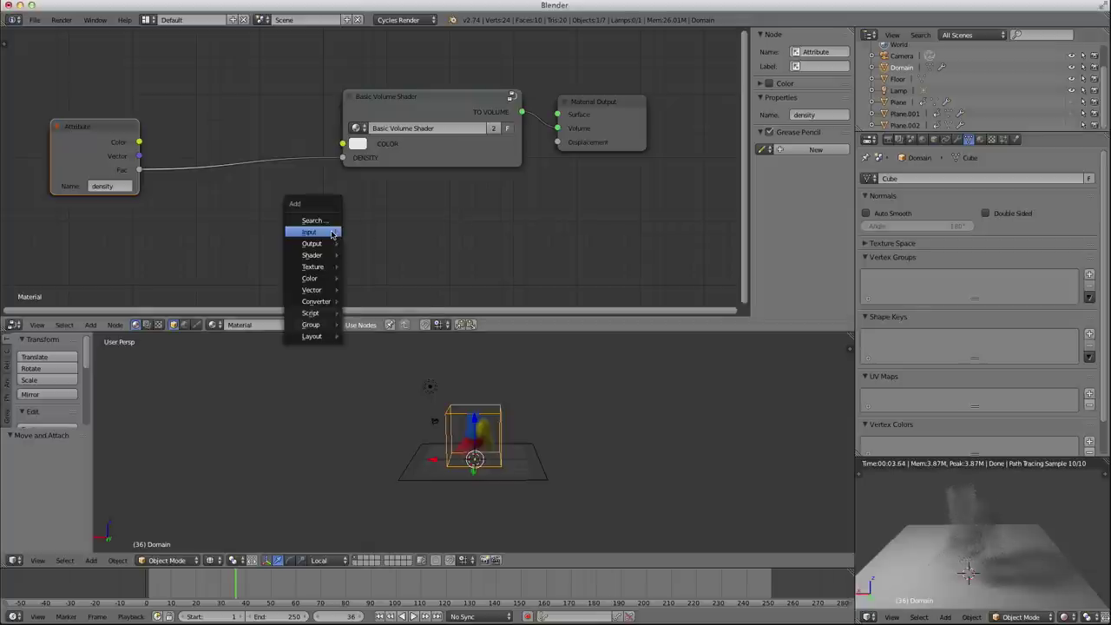
mouse_move(333, 232)
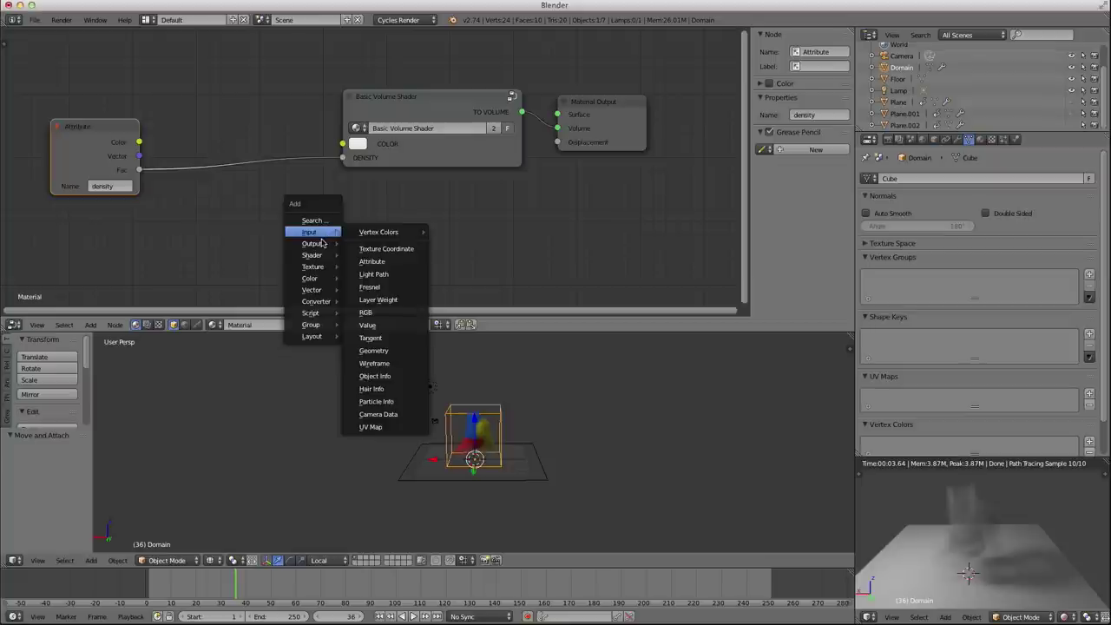
mouse_move(318, 300)
left_click(369, 302)
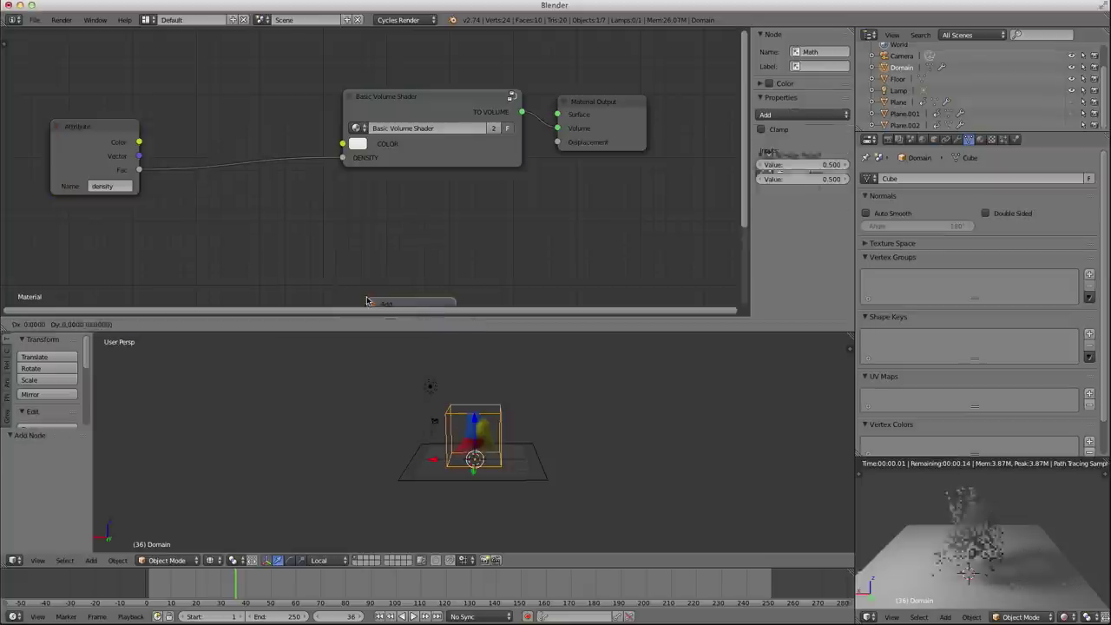
left_click(205, 137)
left_click(250, 168)
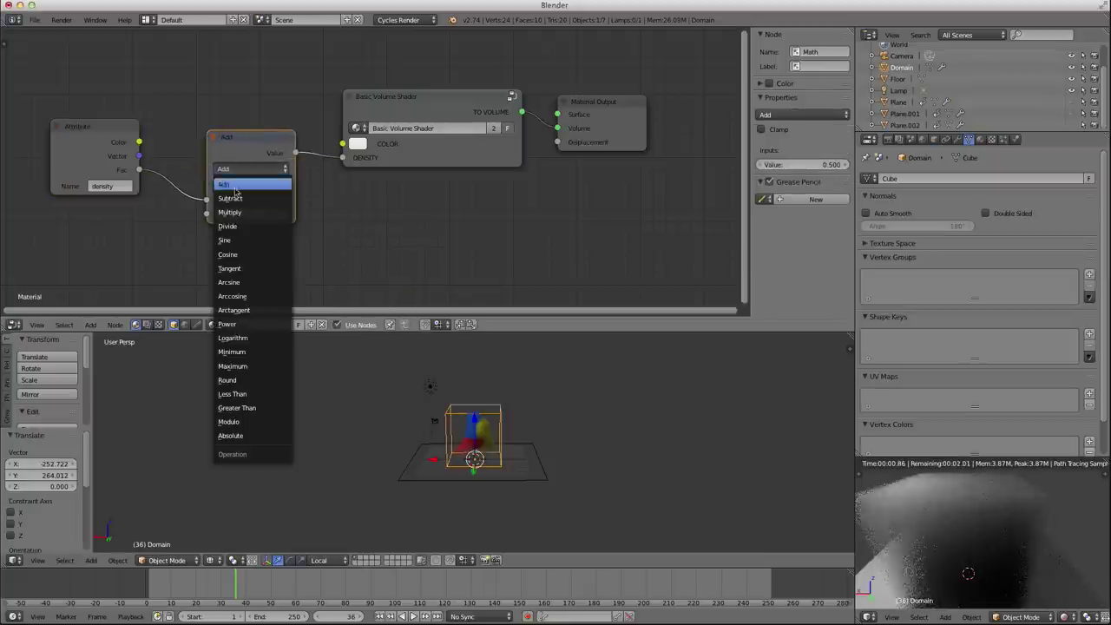
left_click(230, 212)
left_click(254, 214)
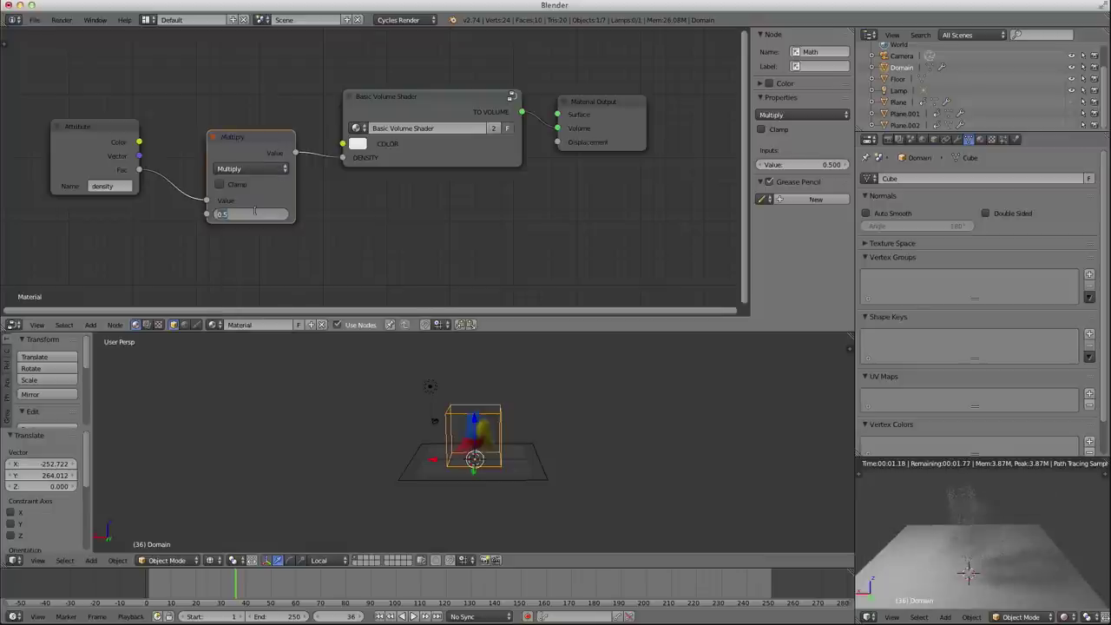
key("Return")
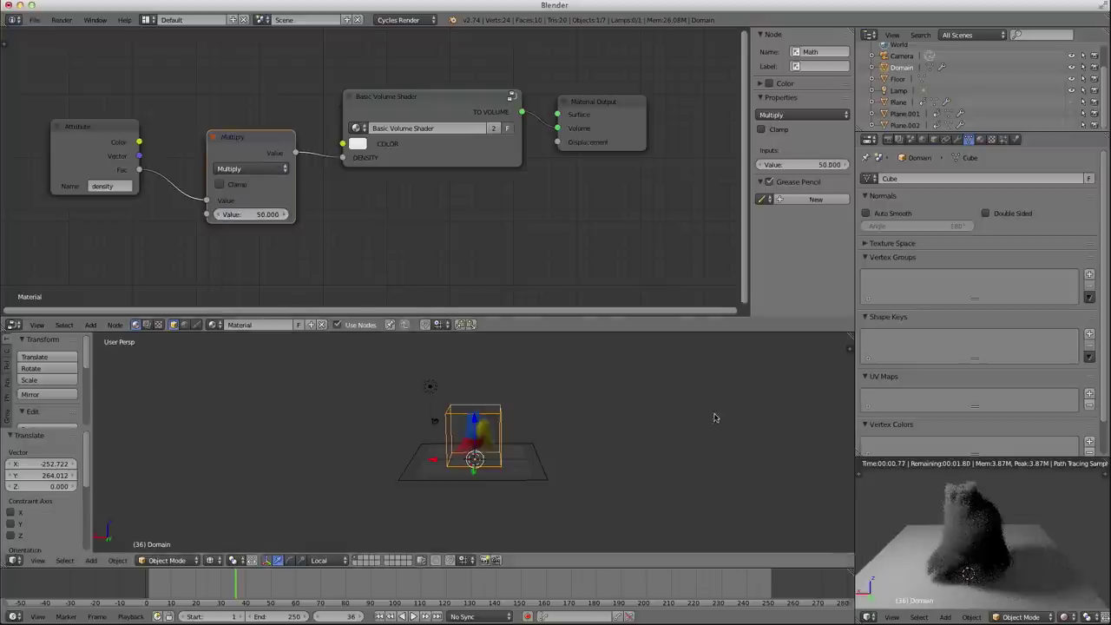
Step: Lower the Multiply node's value to 5
middle_click_drag(952, 529, 1000, 518)
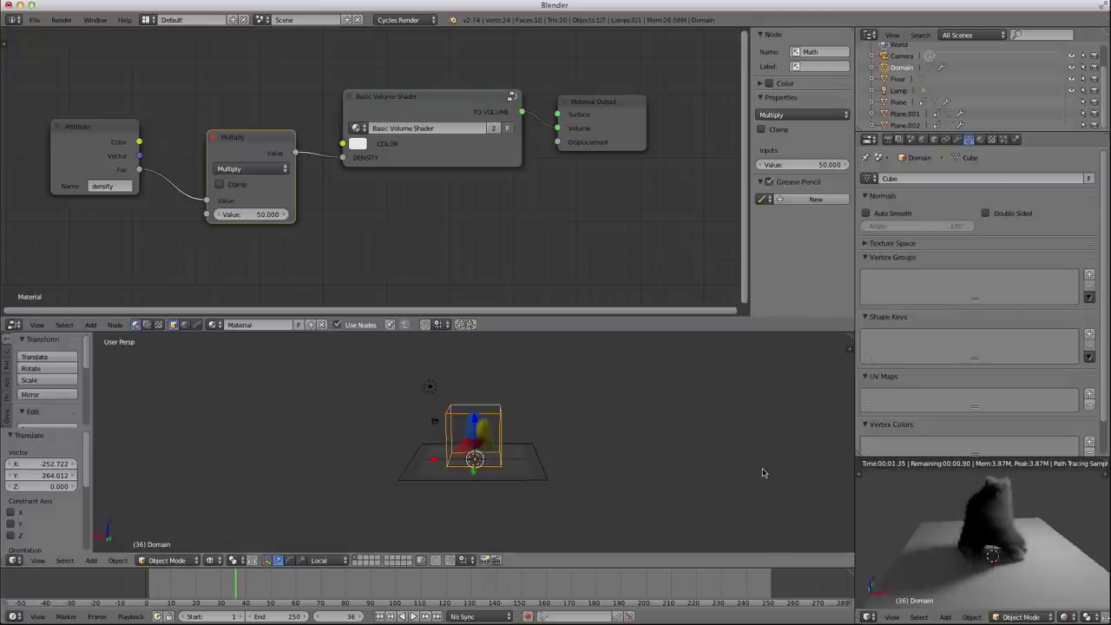
left_click(249, 213)
type("5")
key("Return")
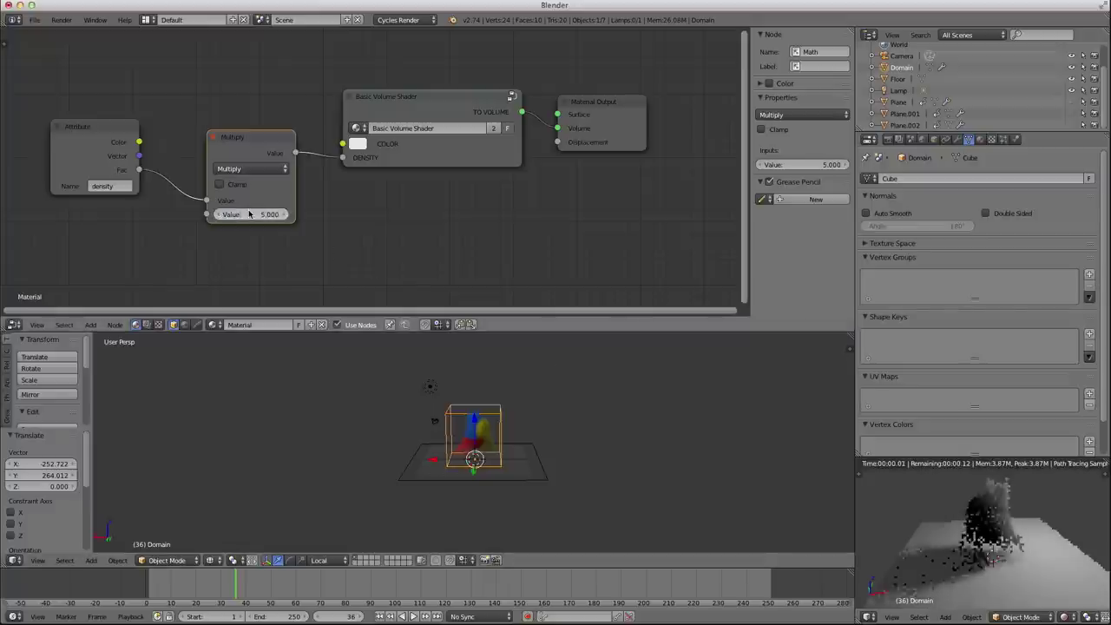
Step: Arrange the Multiply and density Attribute nodes side by side
left_click_drag(246, 138, 251, 164)
left_click(104, 141)
left_click_drag(104, 141, 91, 199)
left_click_drag(260, 174, 195, 183)
scroll(346, 190, "down", 2)
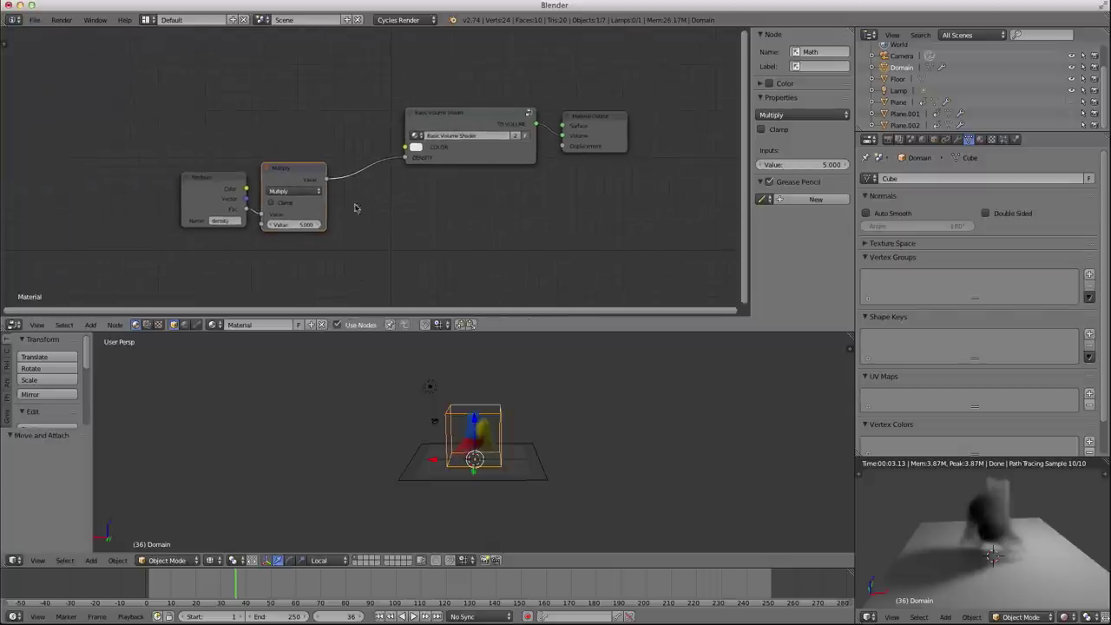
scroll(391, 222, "up", 1)
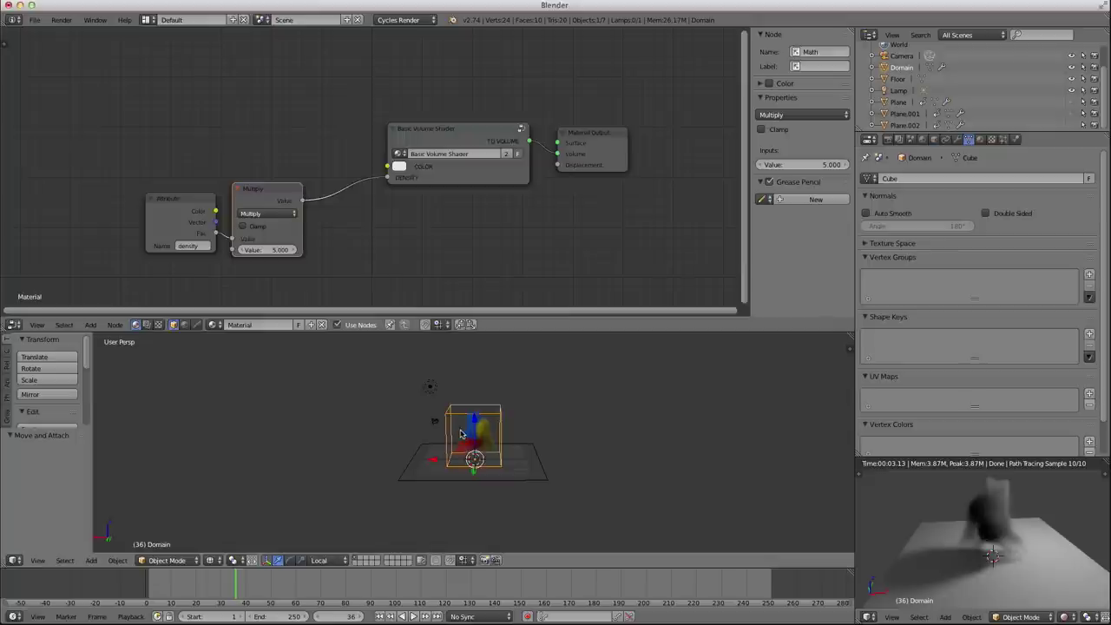
Step: Duplicate the Attribute node, rename it 'color', and link its Color to the shader's COLOR input
left_click(193, 218)
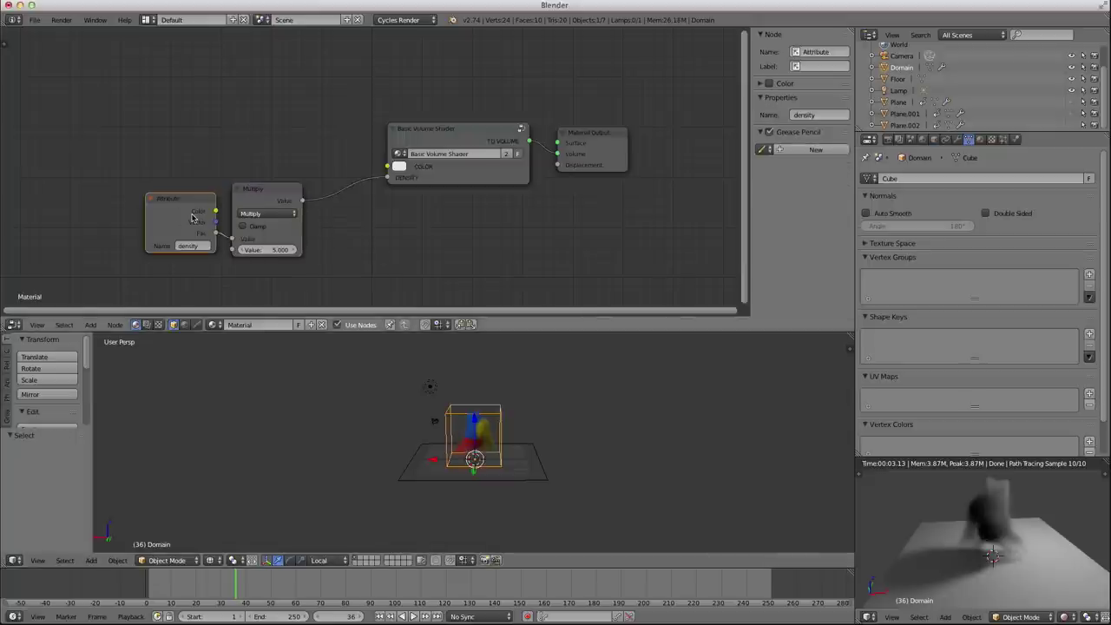
key("shift+d")
left_click(185, 113)
left_click(184, 137)
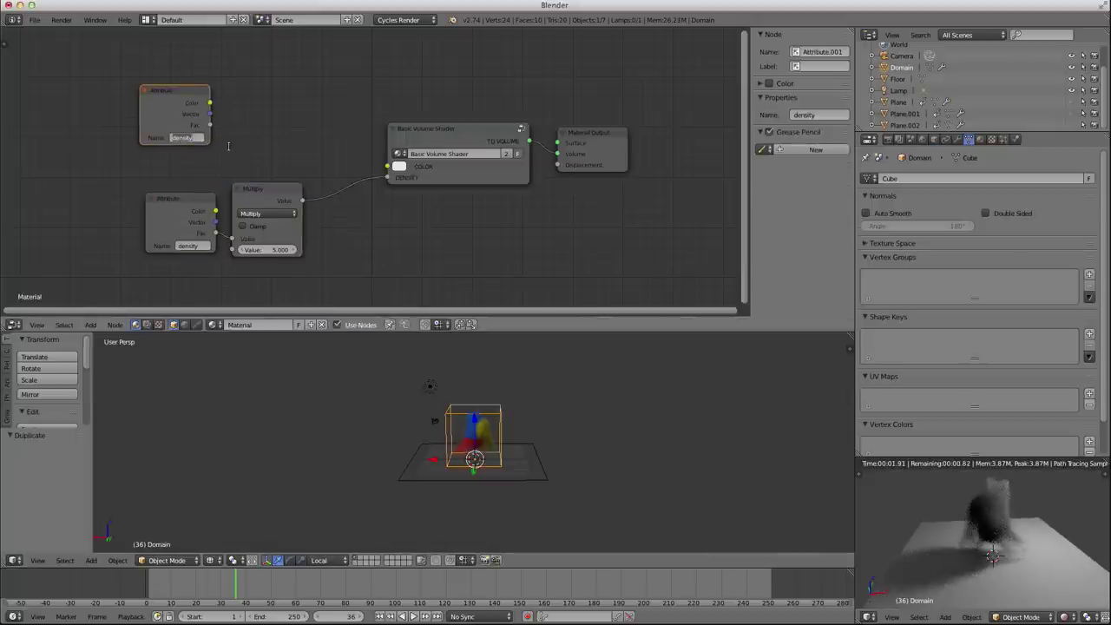
type("color")
key("Return")
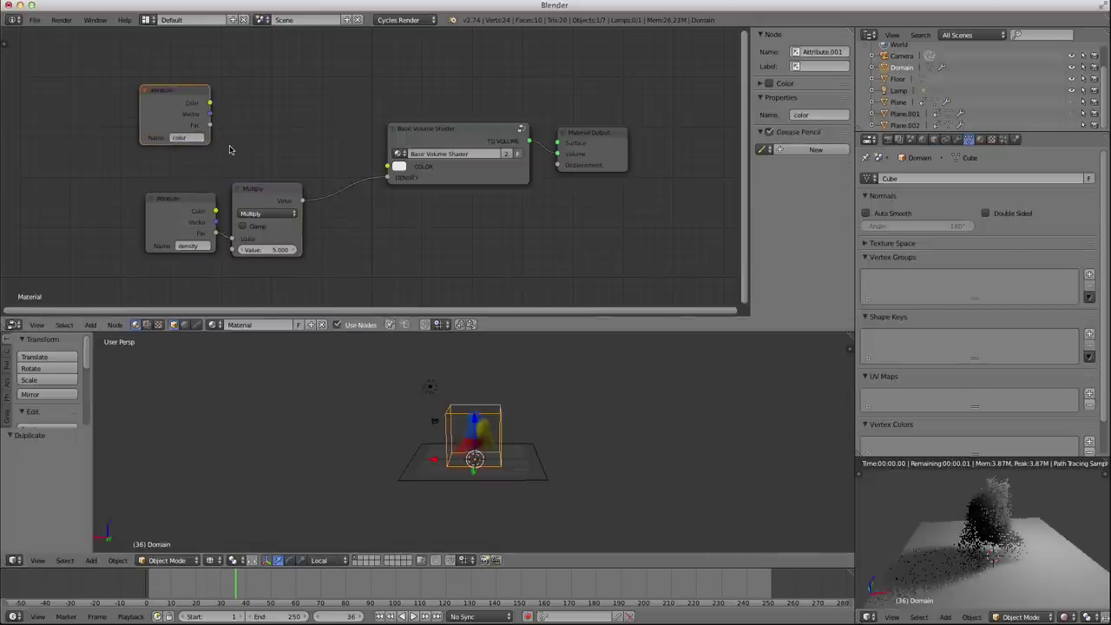
left_click_drag(210, 104, 387, 166)
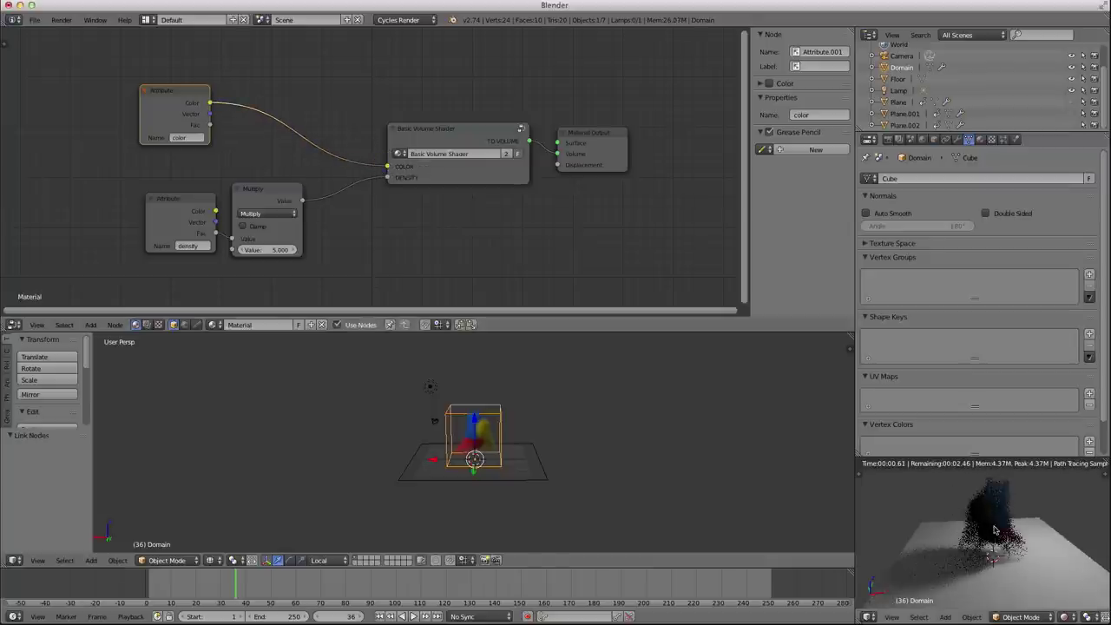
middle_click_drag(920, 520, 1013, 553)
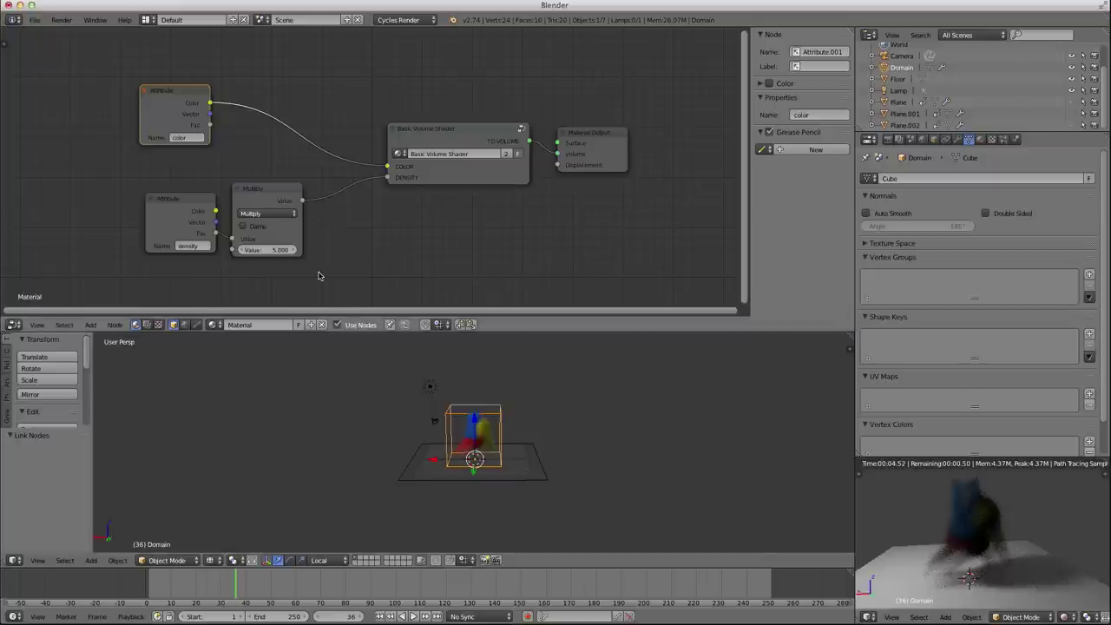
Step: Confirm the Multiply factor at 5 and reposition the Multiply and density Attribute nodes
left_click(267, 250)
key("Return")
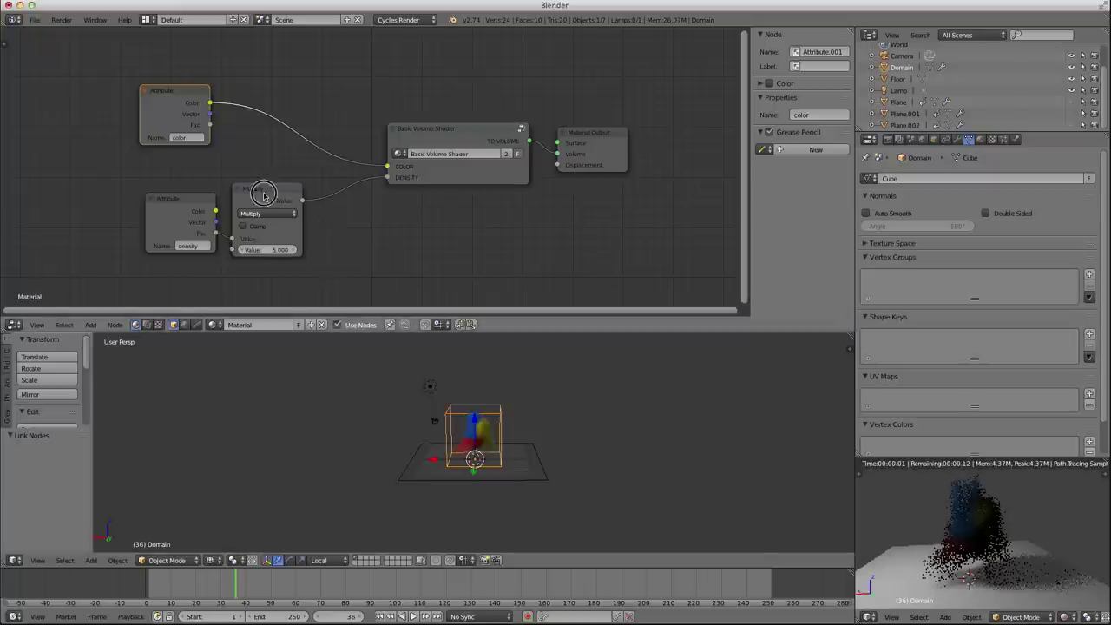
left_click_drag(260, 189, 271, 189)
left_click(154, 219)
left_click_drag(155, 219, 116, 223)
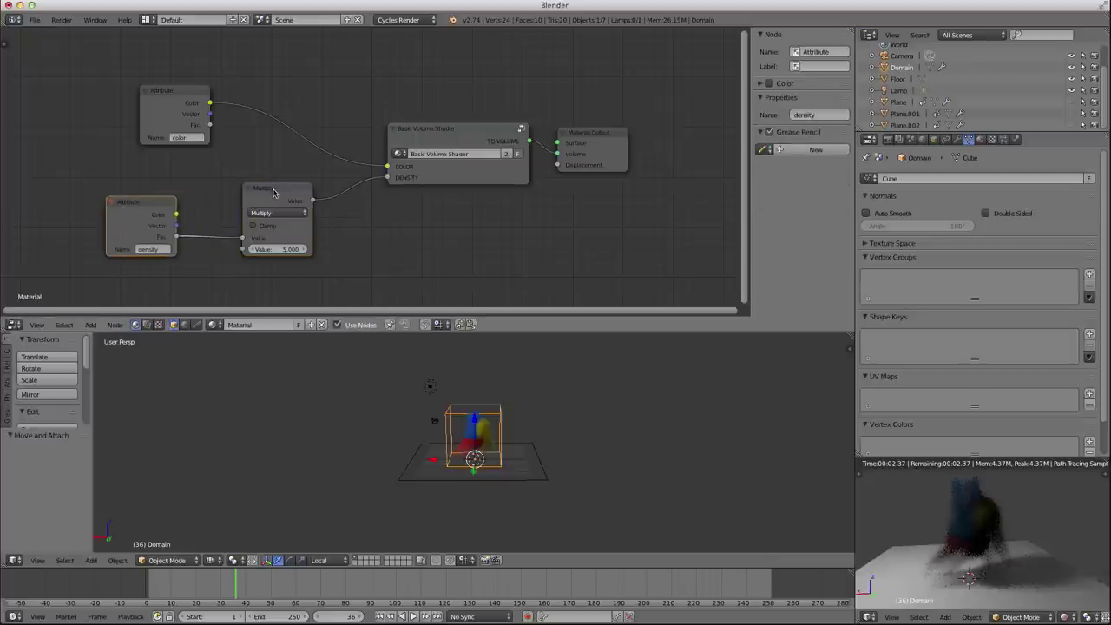
left_click_drag(274, 191, 252, 190)
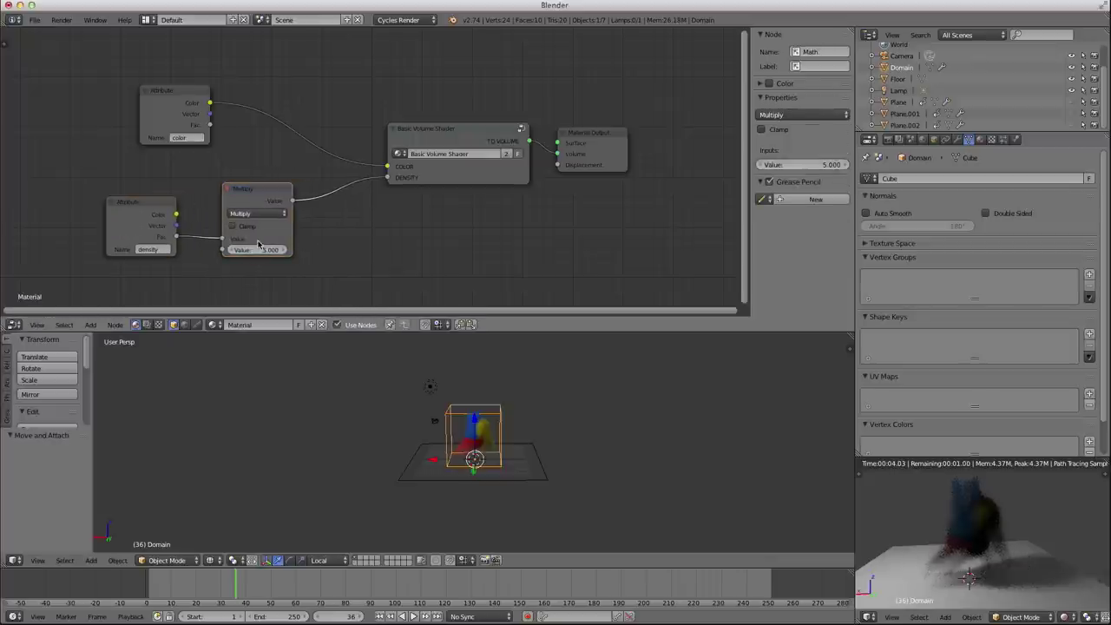
Step: Try a Multiply factor of 1, restore it to 5, and move the color Attribute node up-left
left_click(258, 250)
type("1")
key("Return")
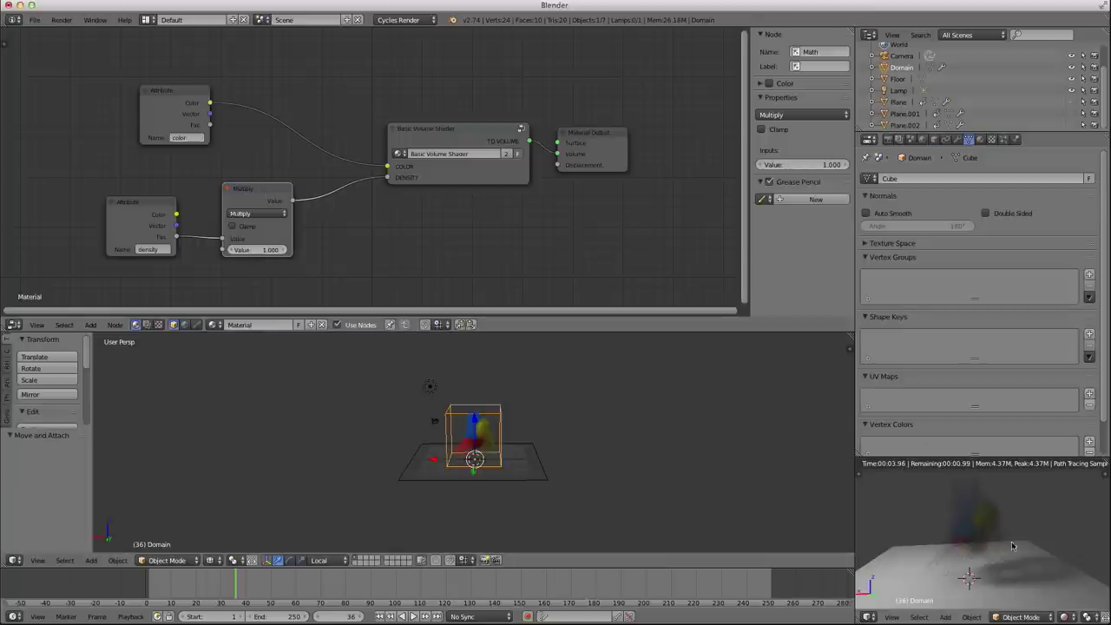
left_click(252, 250)
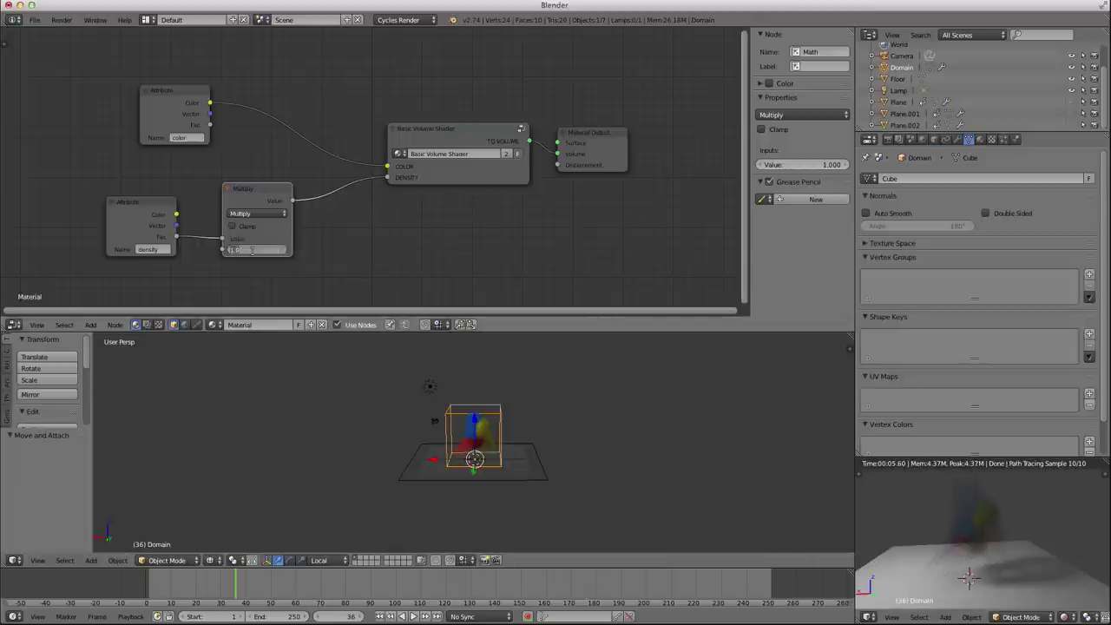
type("5")
key("Return")
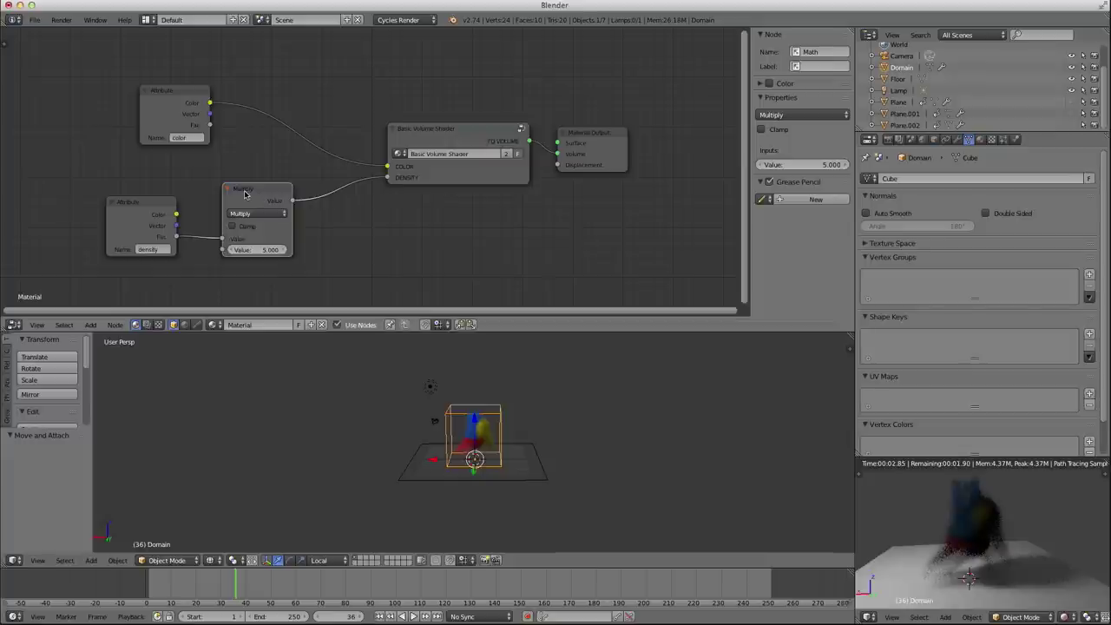
left_click_drag(181, 116, 134, 109)
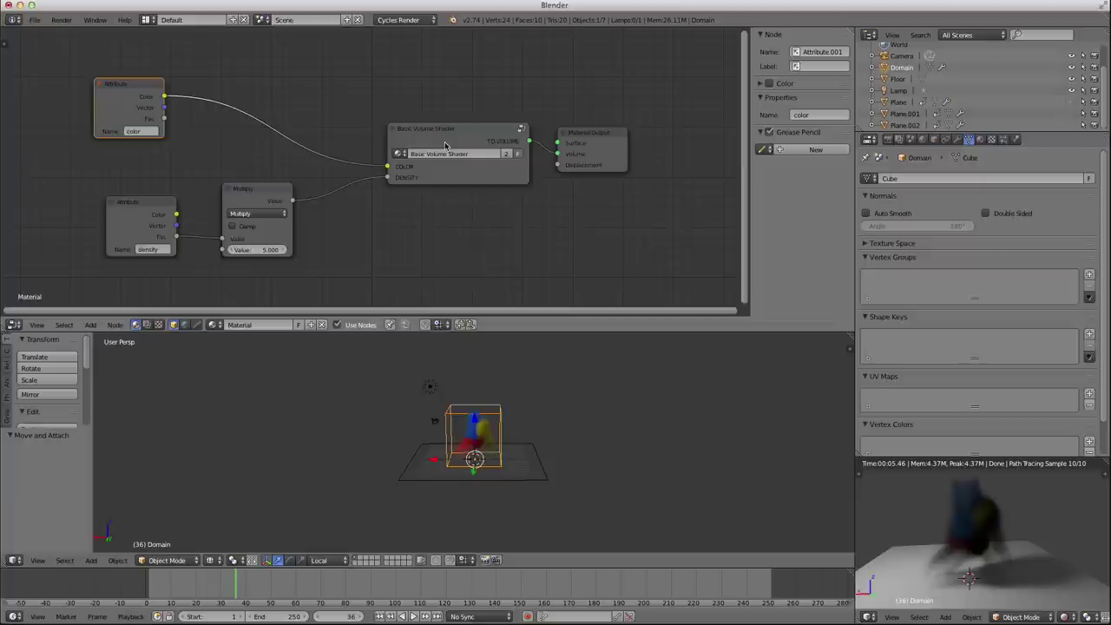
Step: Insert a Hue Saturation Value node into the color link with Saturation 3
key("shift+a")
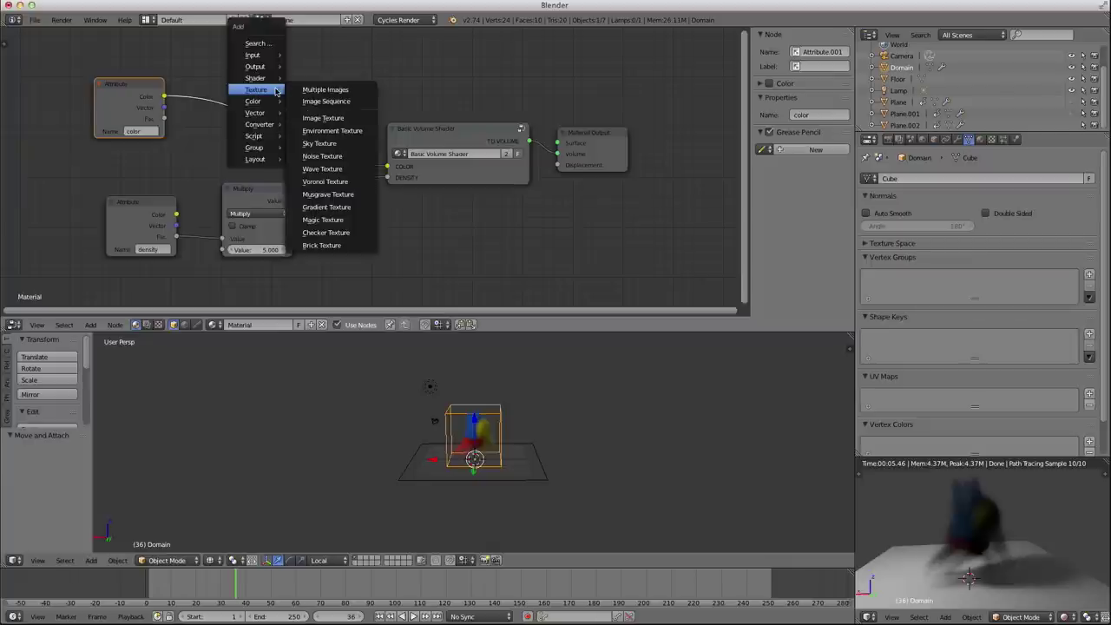
mouse_move(261, 101)
left_click(315, 152)
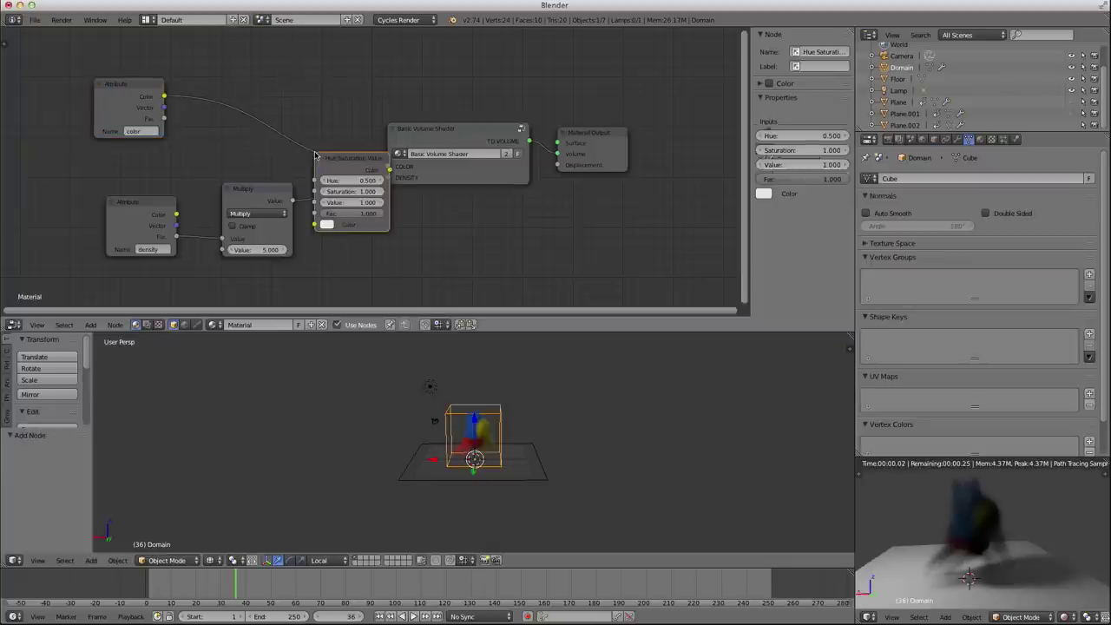
left_click(188, 67)
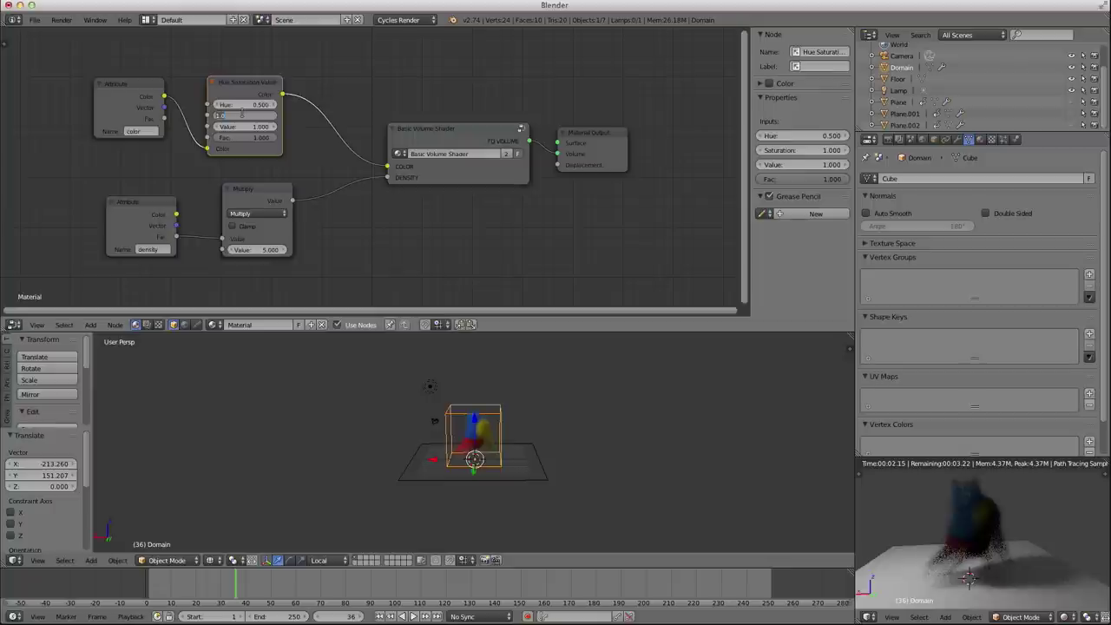
type("3")
key("Return")
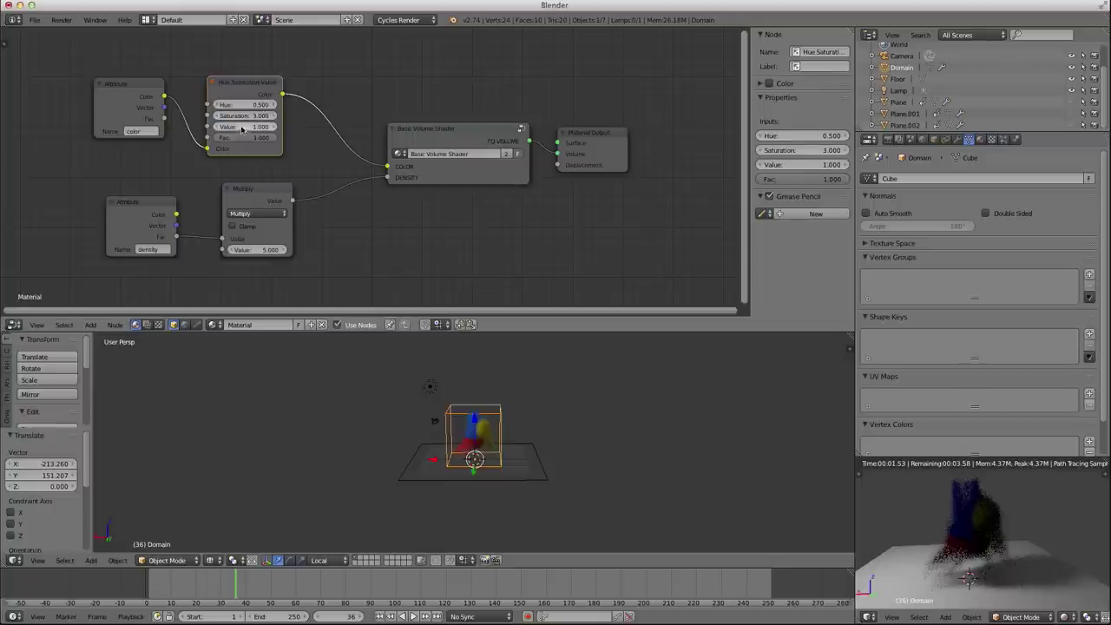
Step: Try HSV Value 5, then 10, and lower Saturation to 2
left_click(239, 127)
type("5")
key("Return")
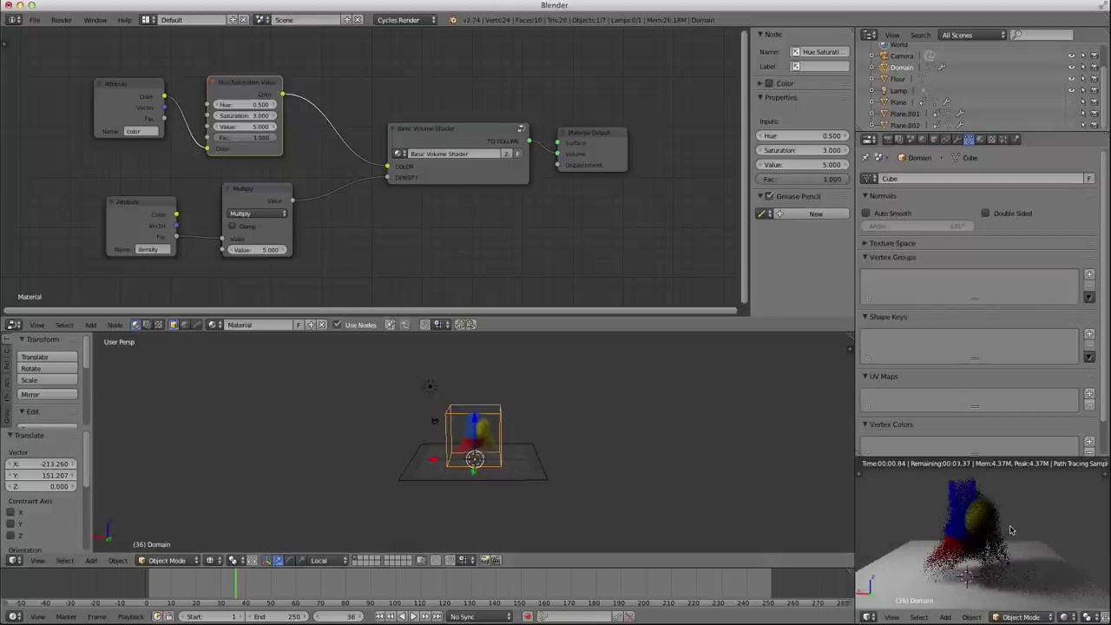
left_click(241, 127)
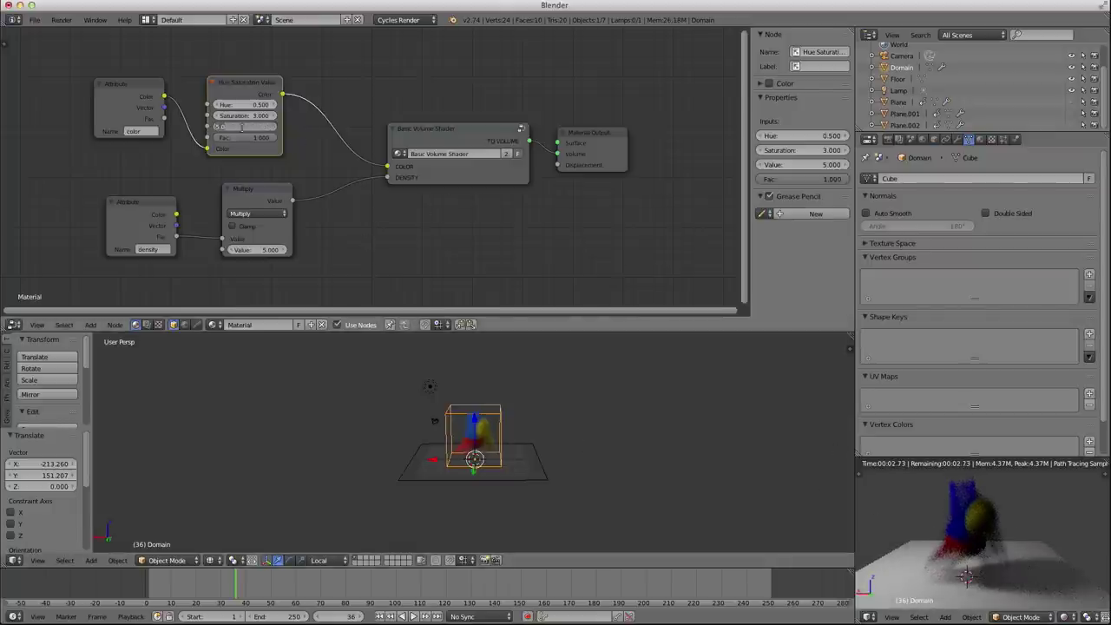
type("10")
key("Return")
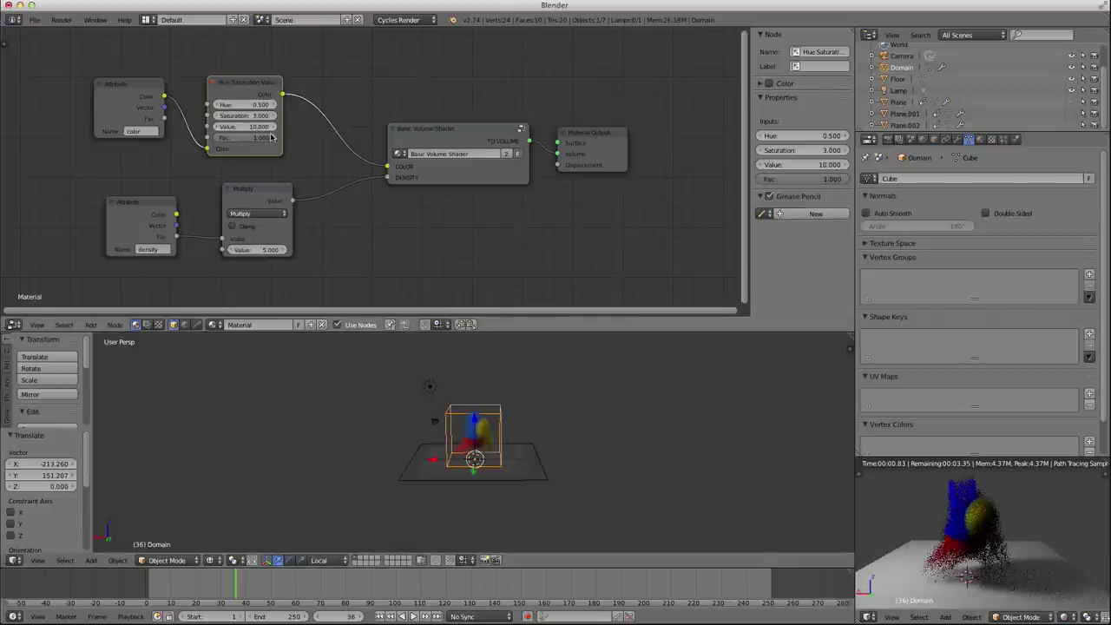
left_click(234, 115)
type("2")
key("Return")
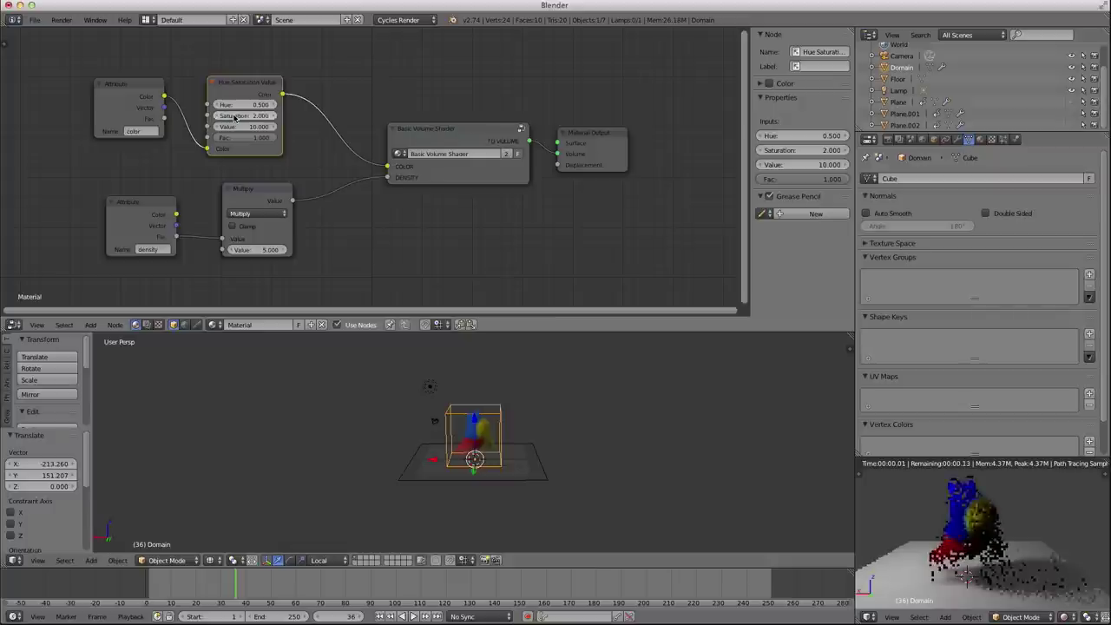
Step: Try Value 20, then settle the HSV node at Saturation 1 and Value 30, orbiting to inspect
left_click(240, 127)
type("20")
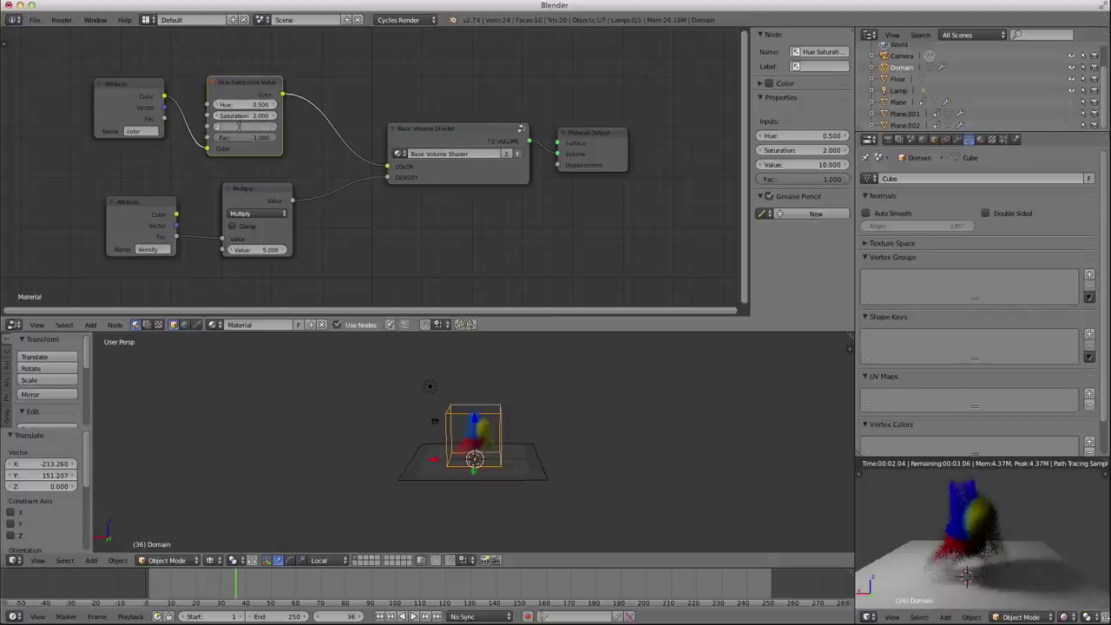
key("Return")
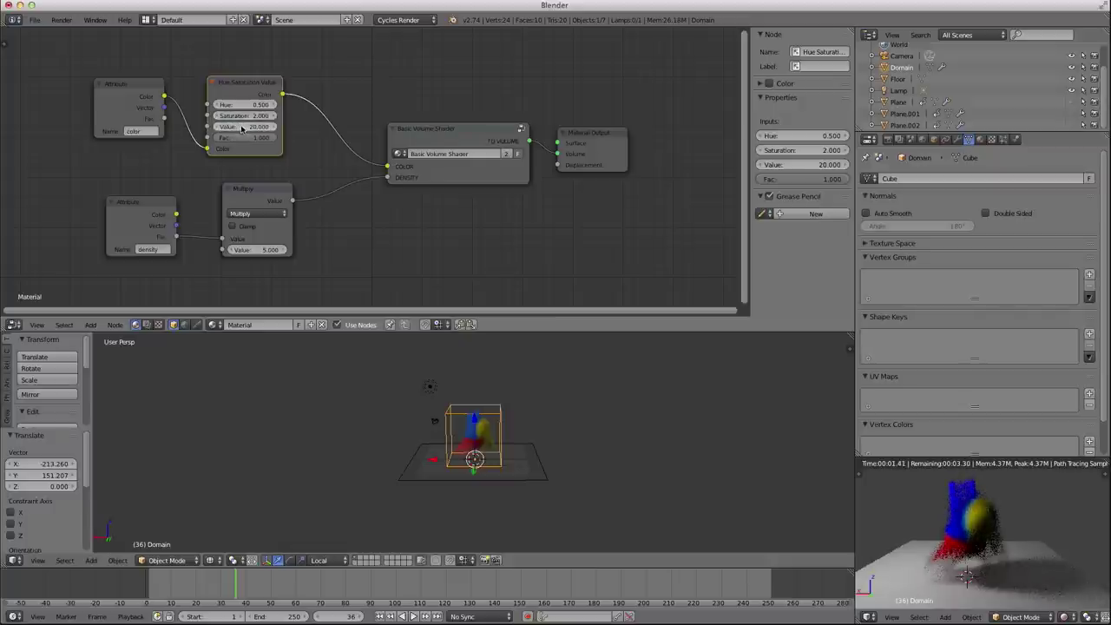
left_click(240, 116)
type("1")
key("Return")
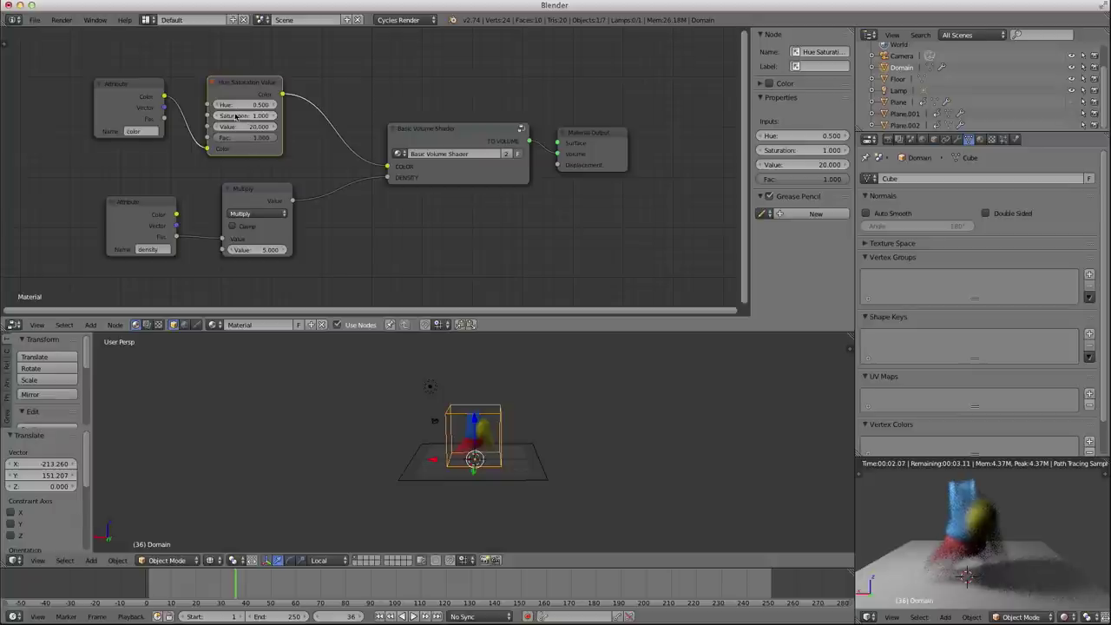
left_click(242, 127)
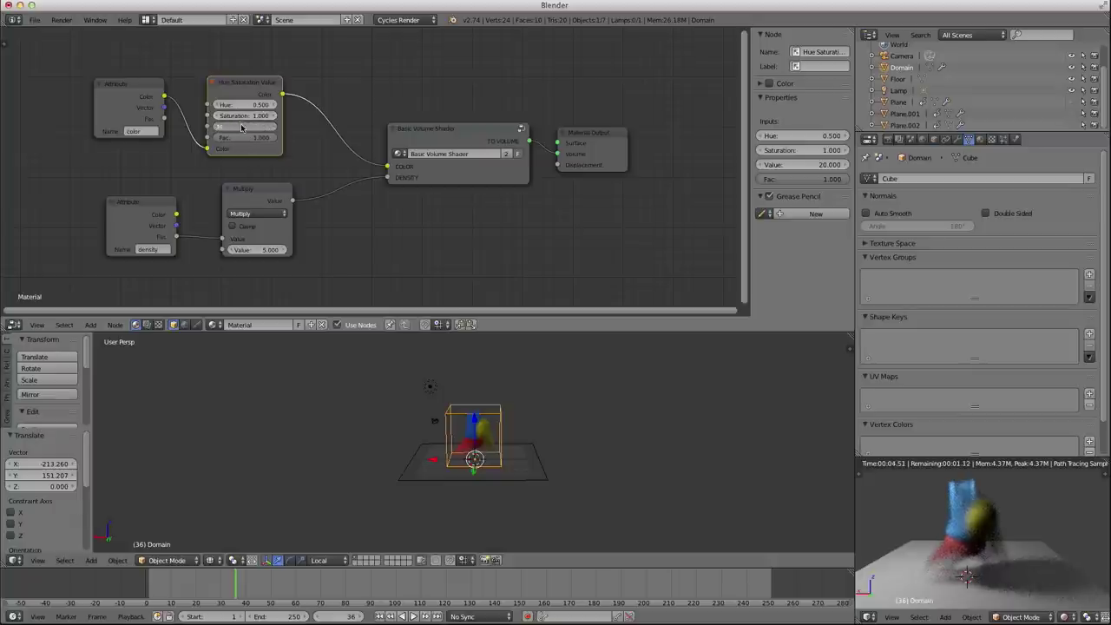
type("30")
key("Return")
middle_click_drag(954, 555, 935, 539)
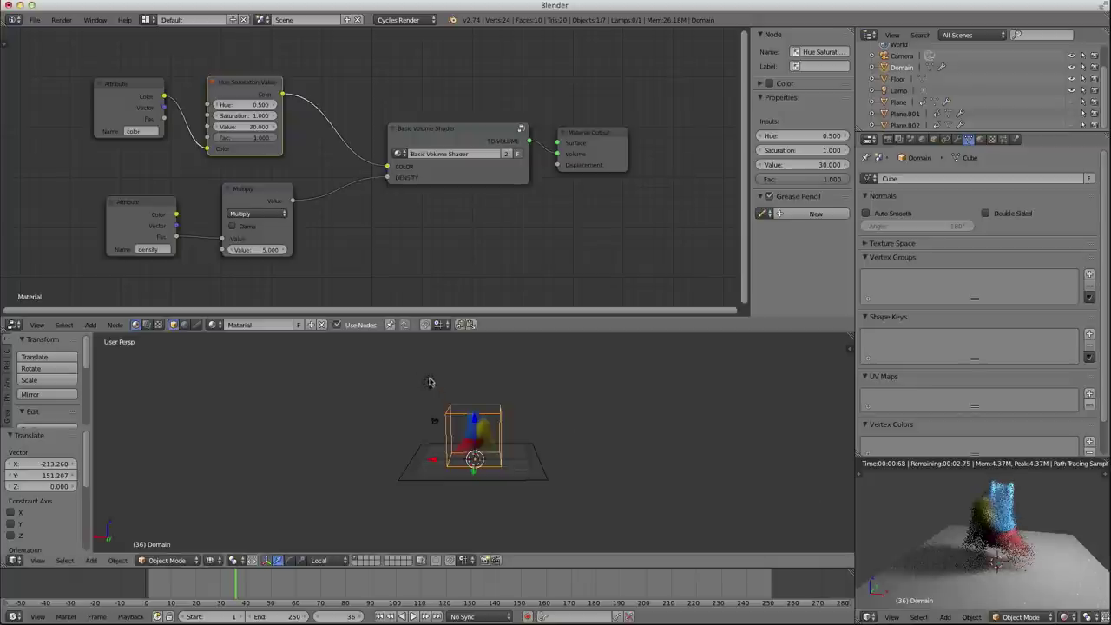
middle_click_drag(428, 380, 443, 412)
Step: In top orthographic view, duplicate the lamp twice around the domain for three-point lighting
key("KP_5")
key("KP_7")
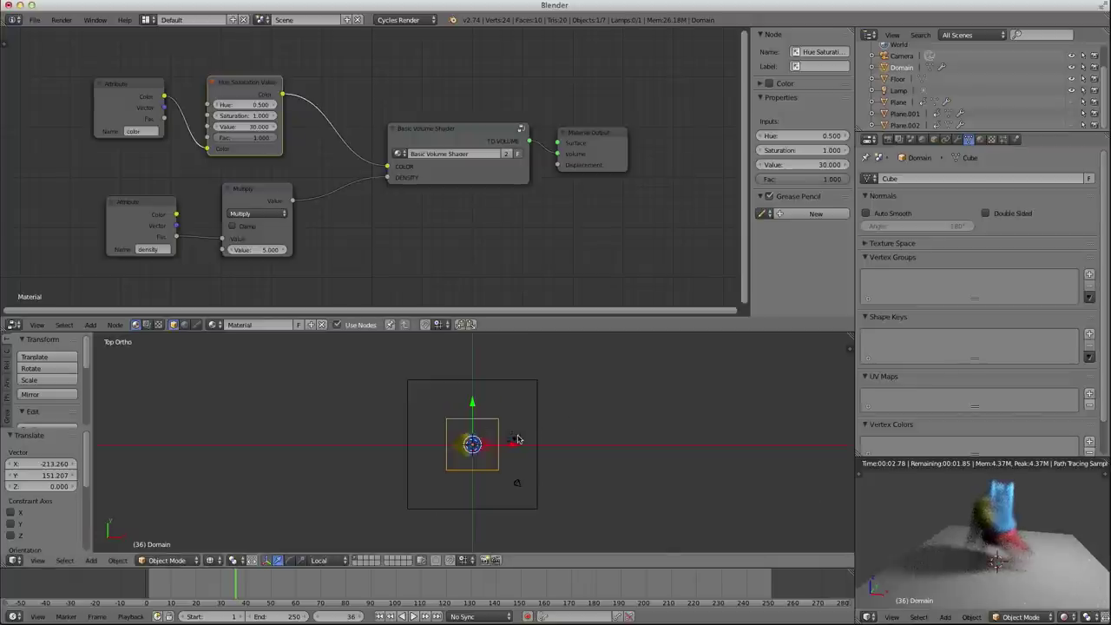
right_click(517, 439)
key("shift+d")
left_click(445, 493)
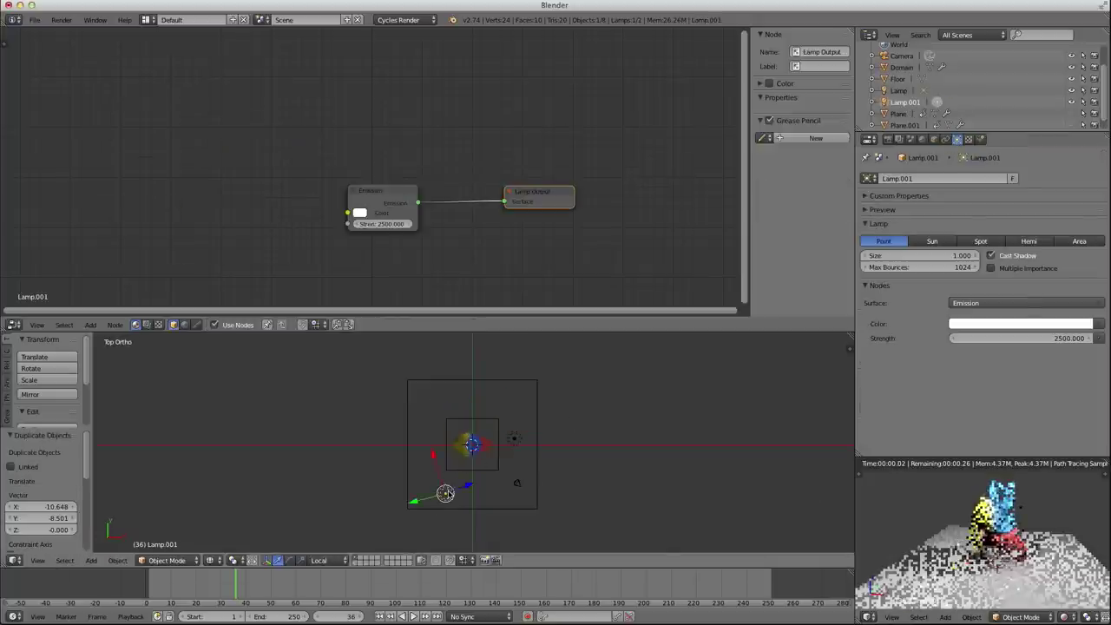
key("shift+d")
left_click(426, 397)
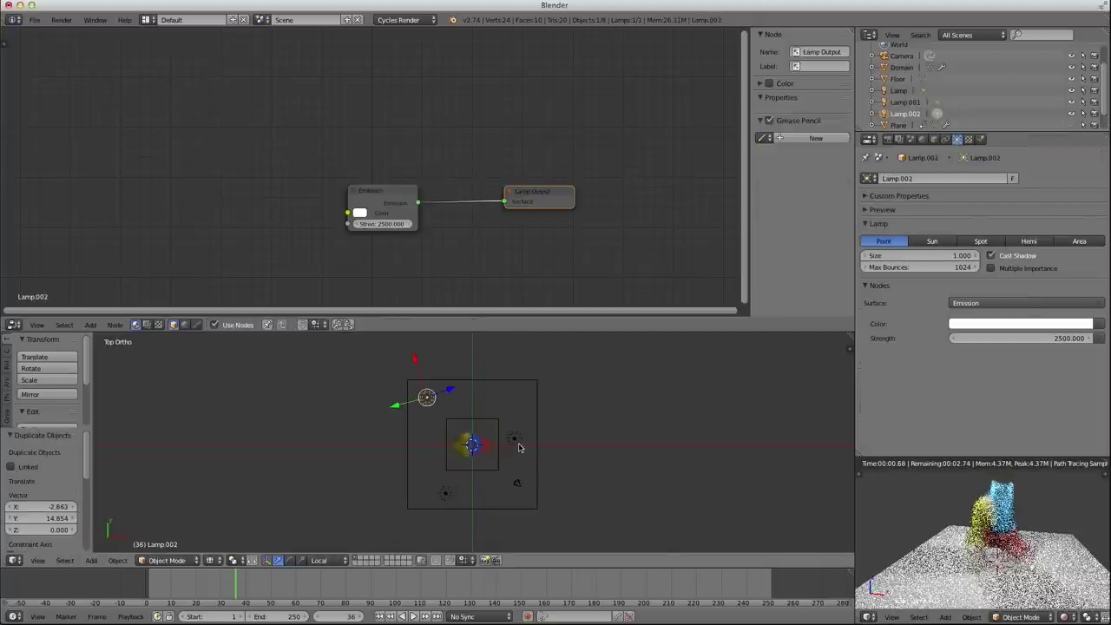
Step: Set one lamp's emission strength to 1000
left_click(374, 227)
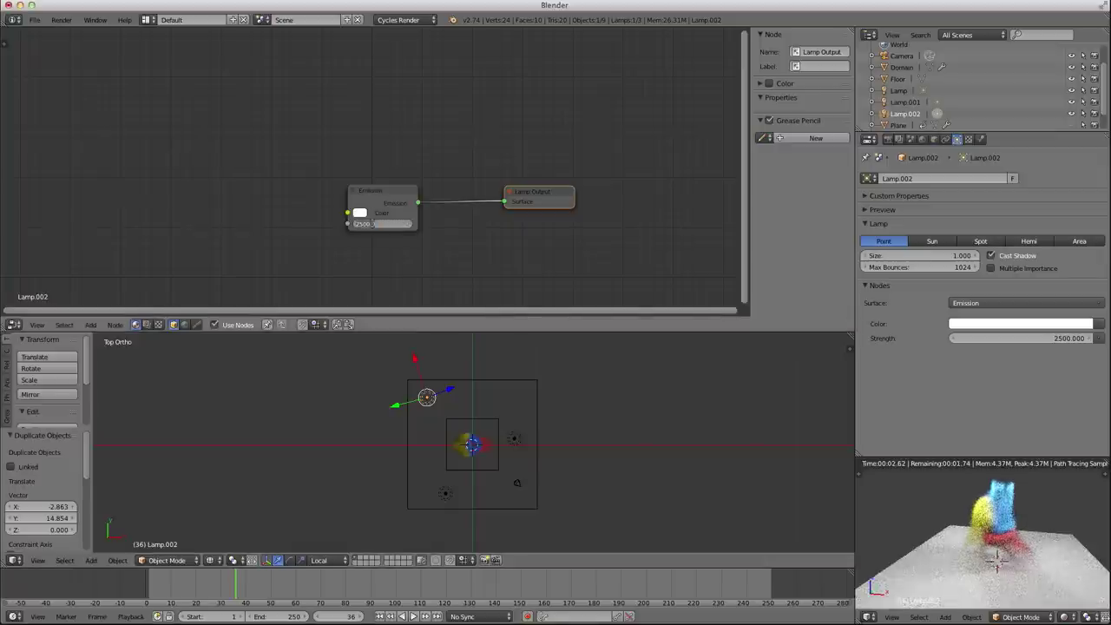
type("1000")
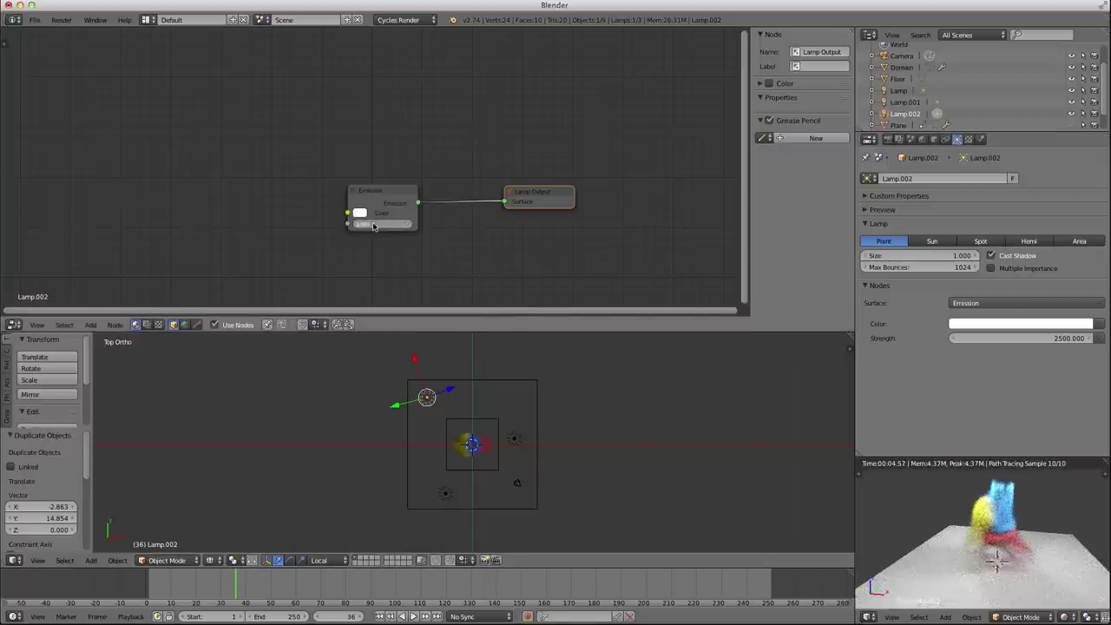
key("Return")
right_click(444, 495)
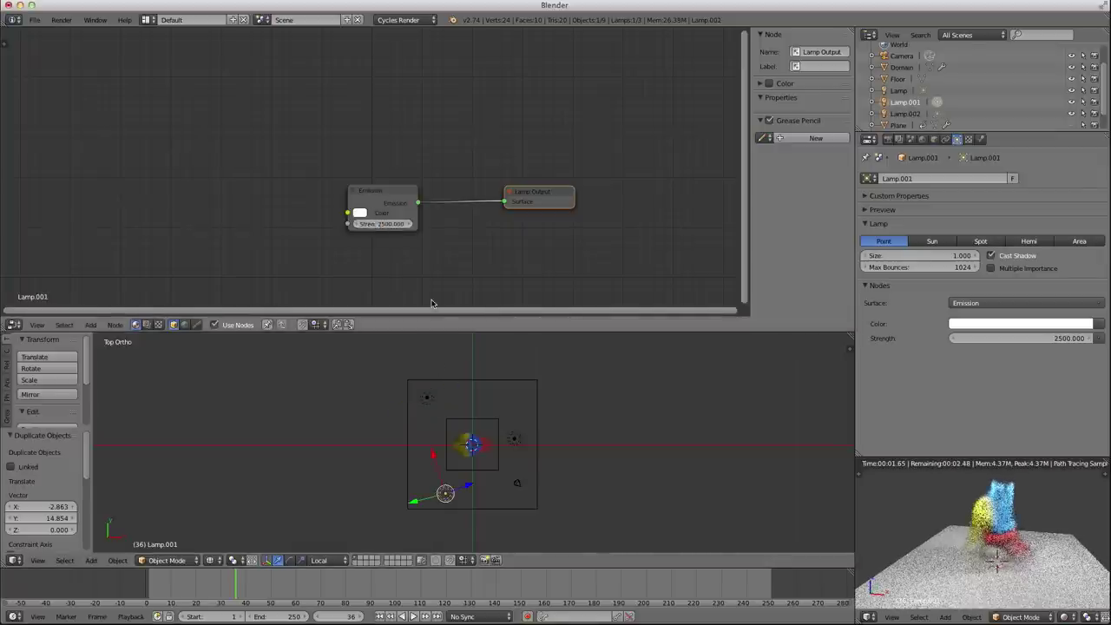
left_click(378, 223)
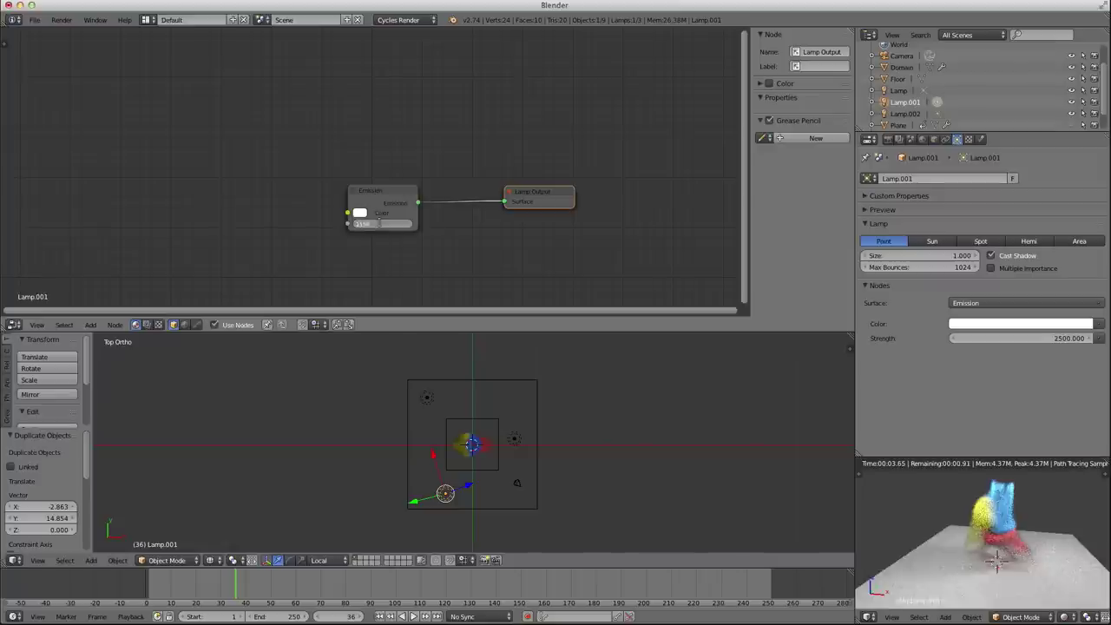
key("Escape")
Step: Set the original lamp's Size to 0.5
right_click(514, 438)
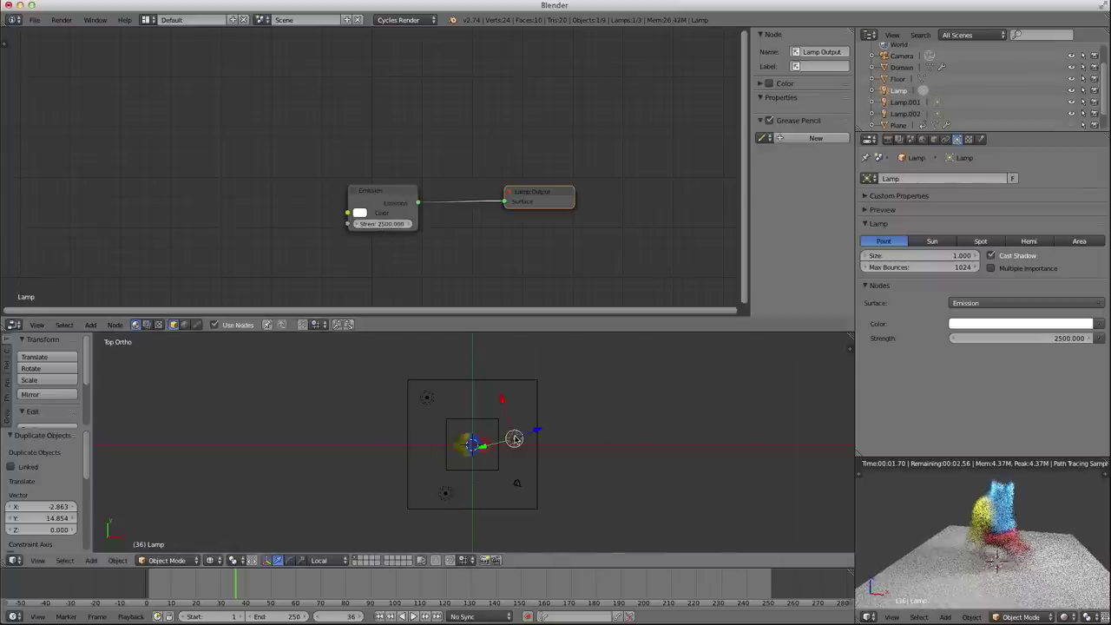
left_click(923, 255)
type("0.5")
key("Return")
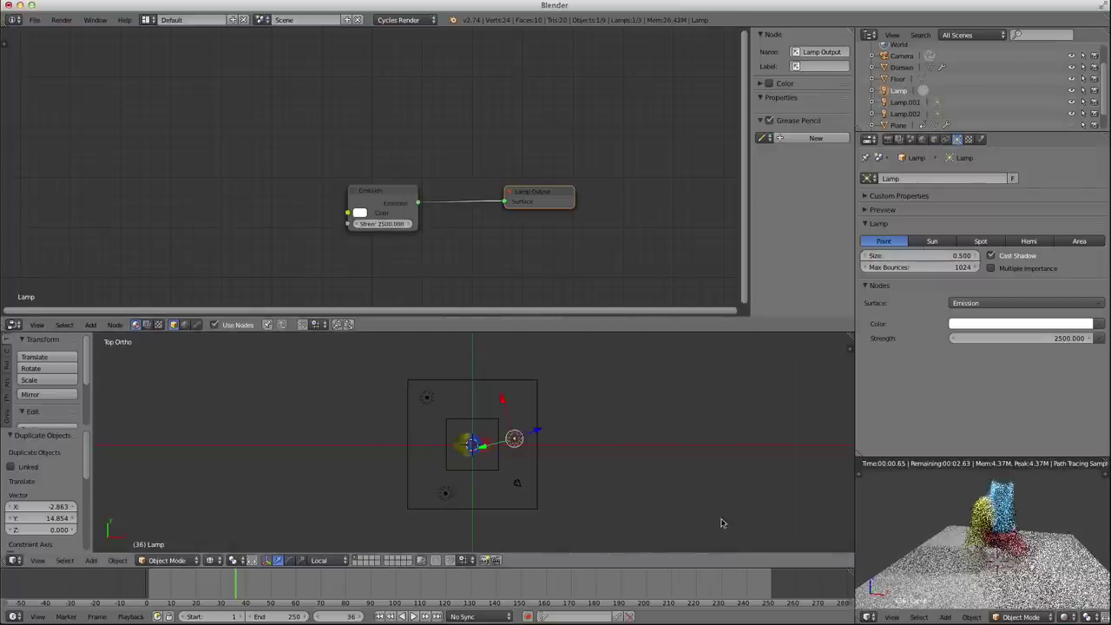
middle_click_drag(508, 478, 461, 368)
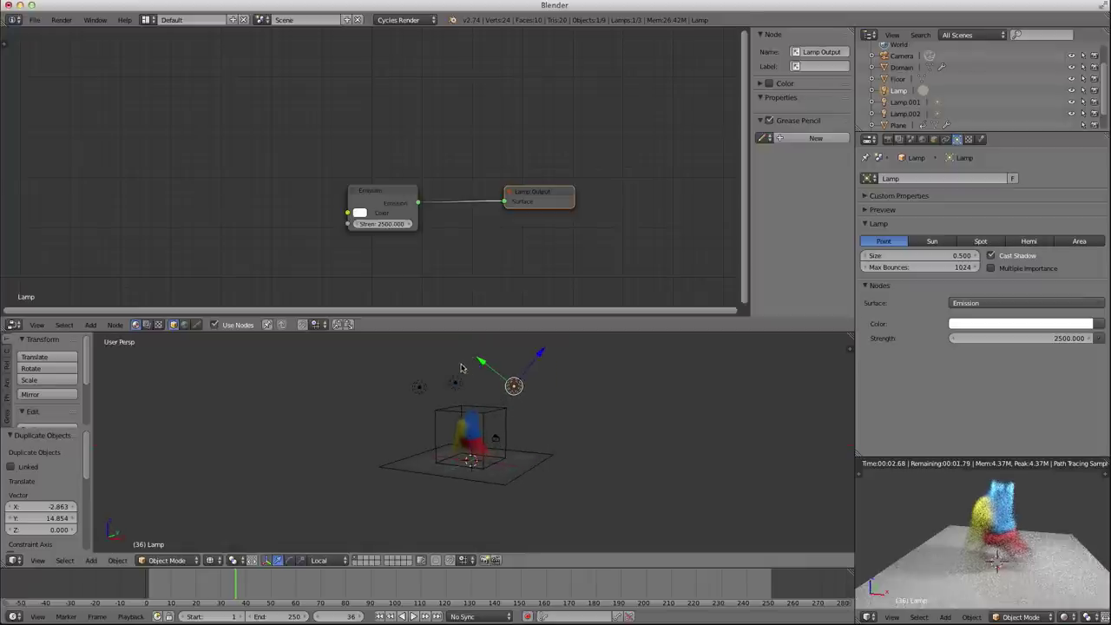
Step: Lower Lamp.001 and Lamp.002 along Z toward the smoke
right_click(421, 390)
key("g")
key("z")
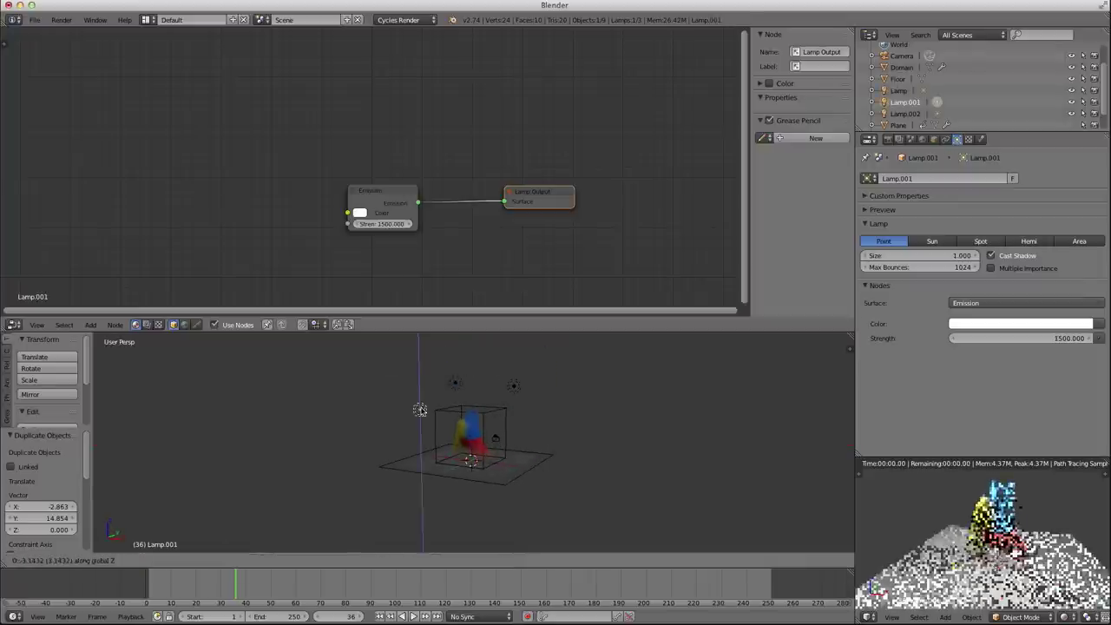
left_click(460, 388)
right_click(457, 382)
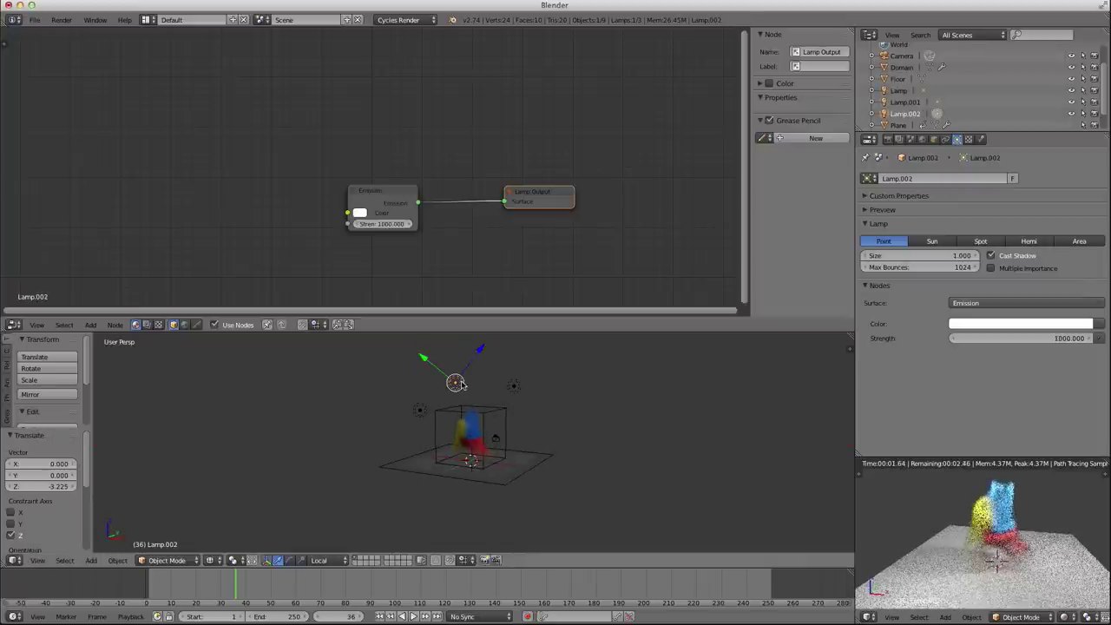
key("g")
key("z")
left_click(460, 430)
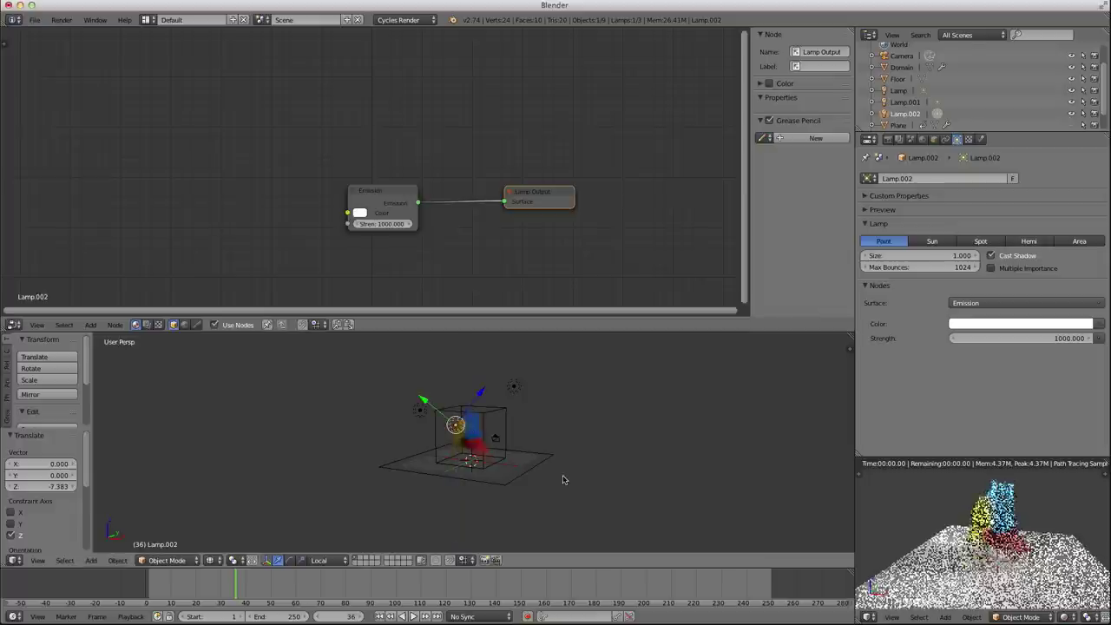
right_click(530, 468)
Step: Scale the floor plane up by 10 and apply its scale
type("s10")
key("Return")
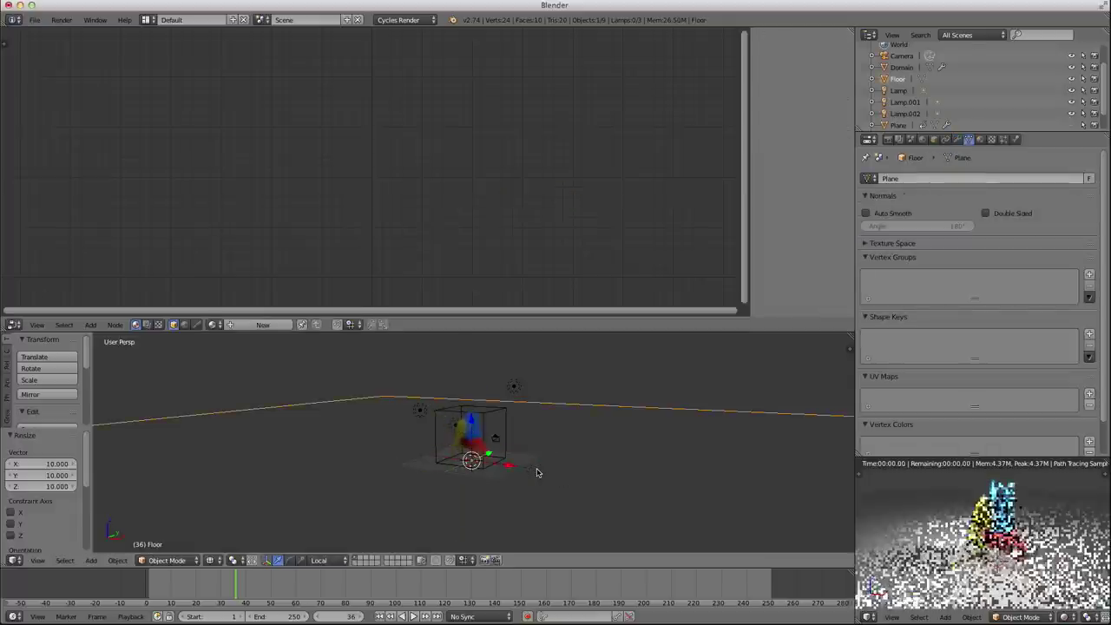
key("ctrl+a")
left_click(526, 460)
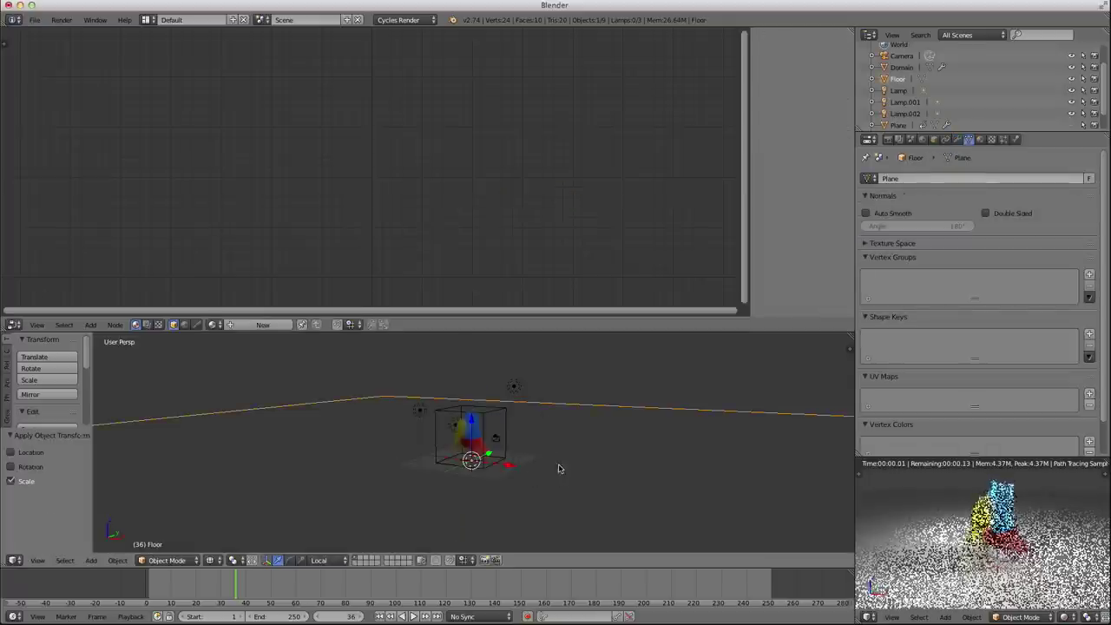
Step: Select the smoke Domain cube to show its material nodes
scroll(948, 572, "up", 3)
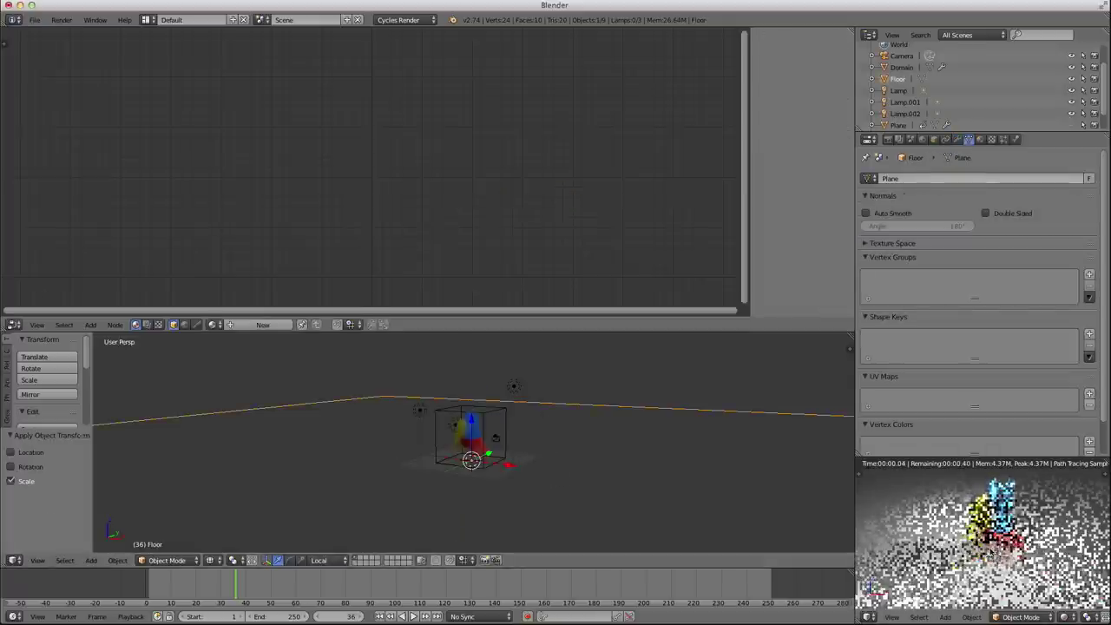
scroll(948, 572, "down", 3)
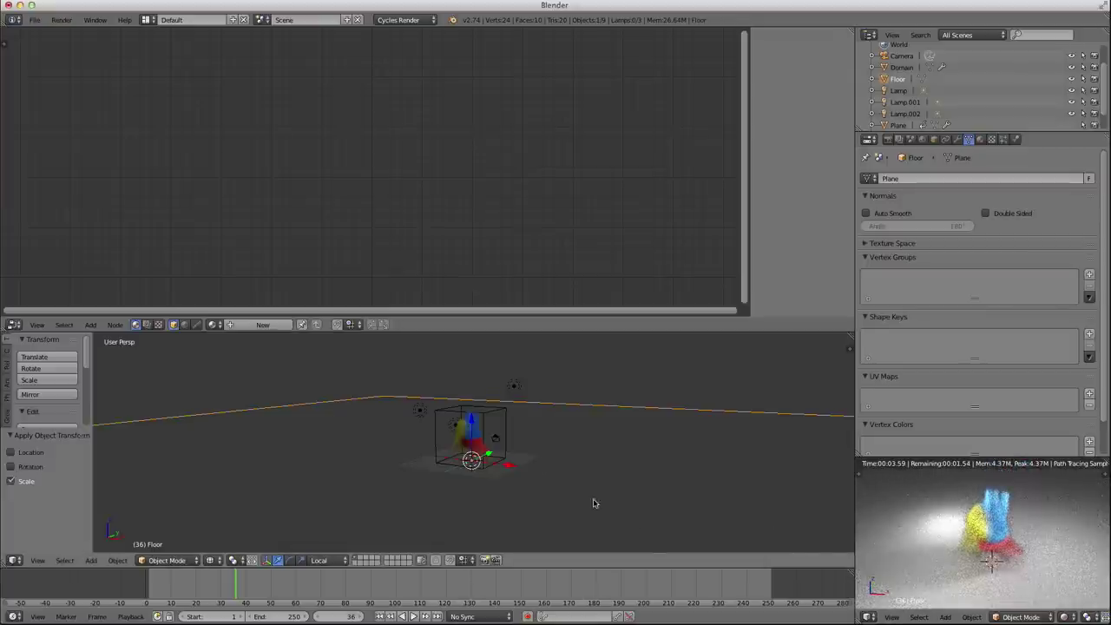
right_click(488, 415)
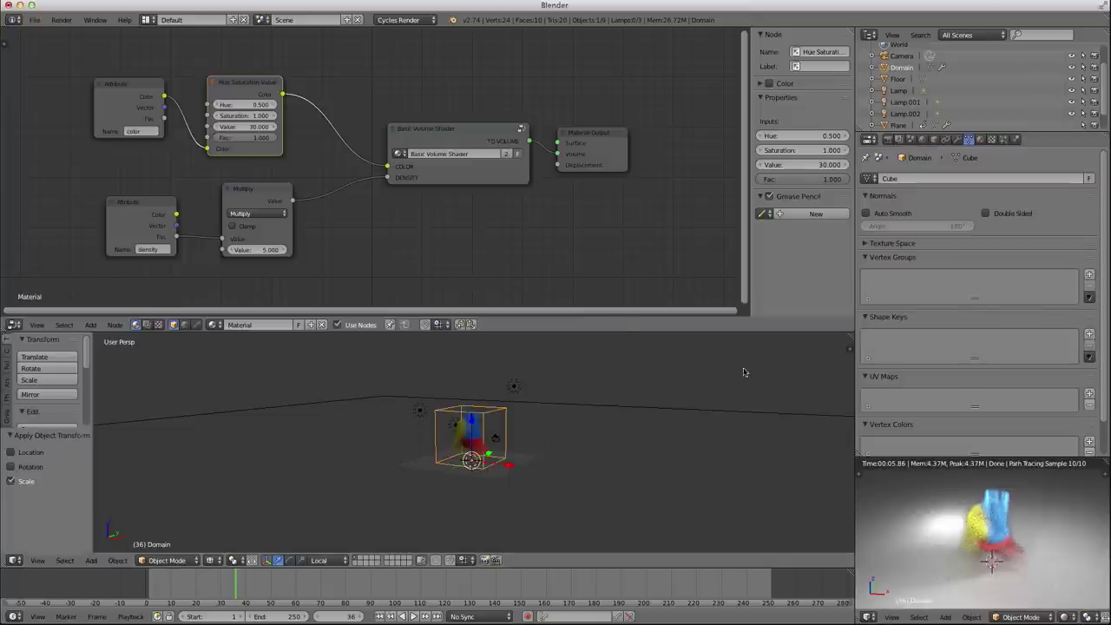
Step: Set the Multiply node value to 10 for denser smoke
left_click(262, 249)
type("10")
key("Return")
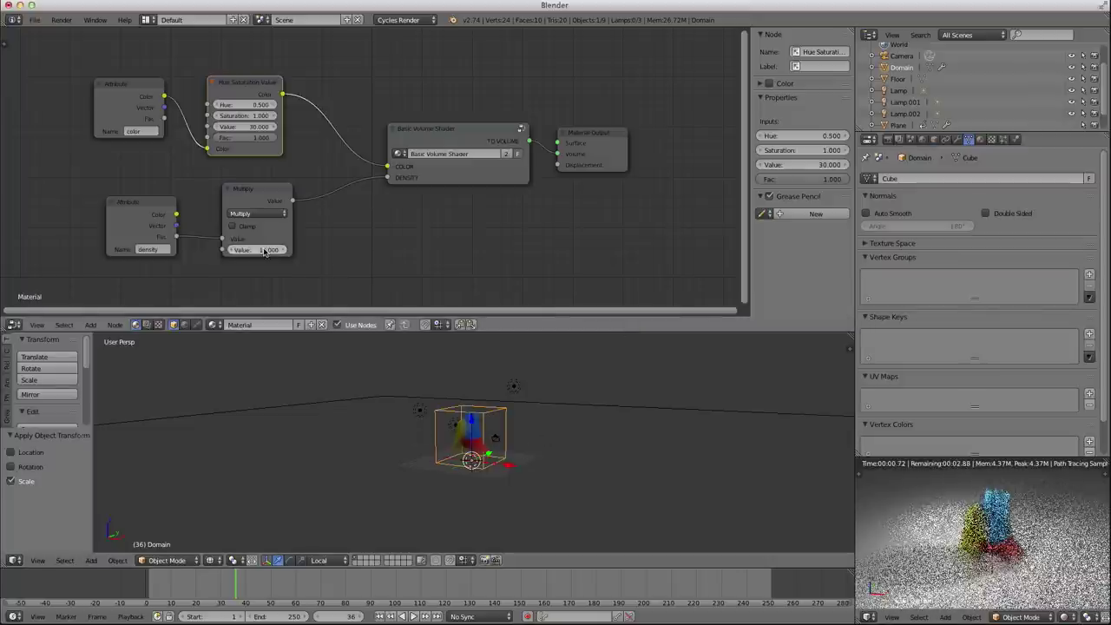
Step: Inspect the Basic Volume Shader group, orbit the Domain, and switch the small preview to solid shading
left_click(447, 144)
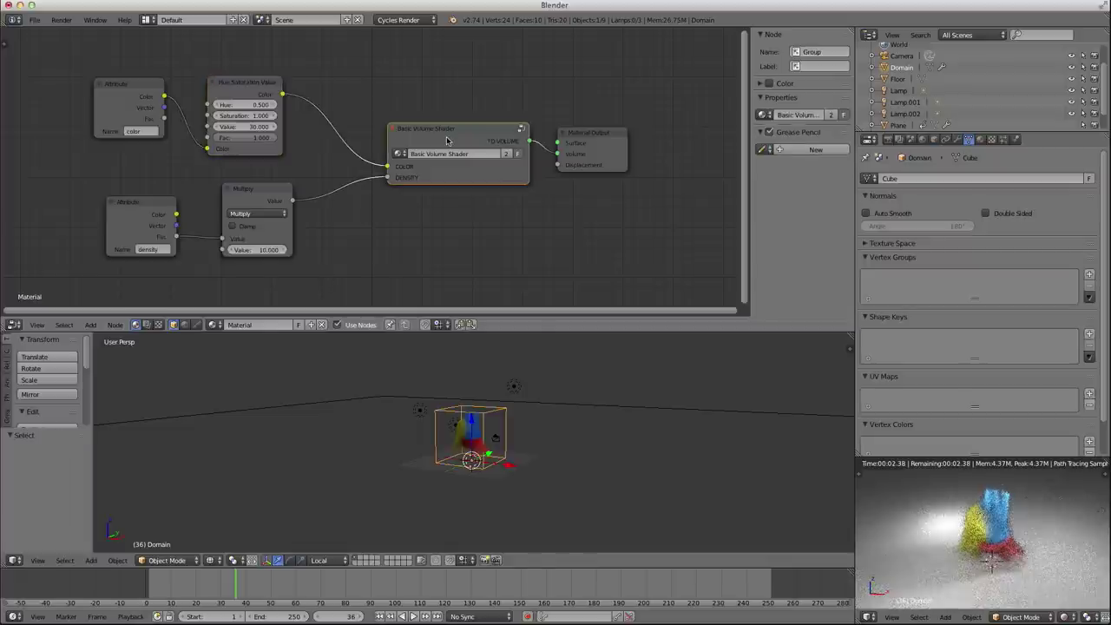
key("Tab")
key("Tab")
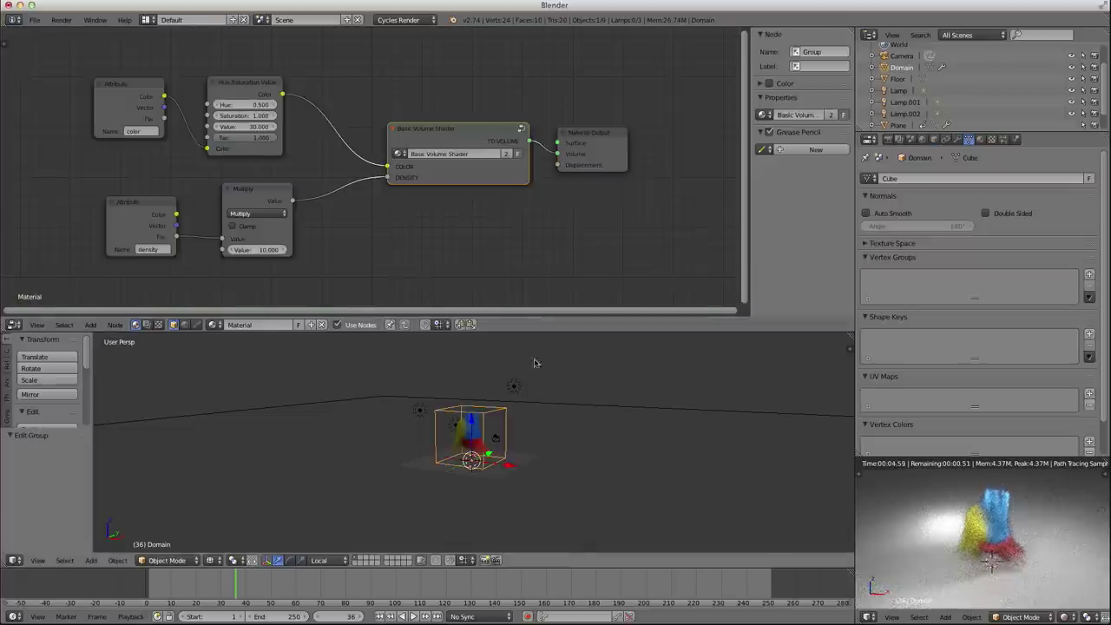
middle_click_drag(465, 480, 410, 444)
scroll(520, 447, "up", 3)
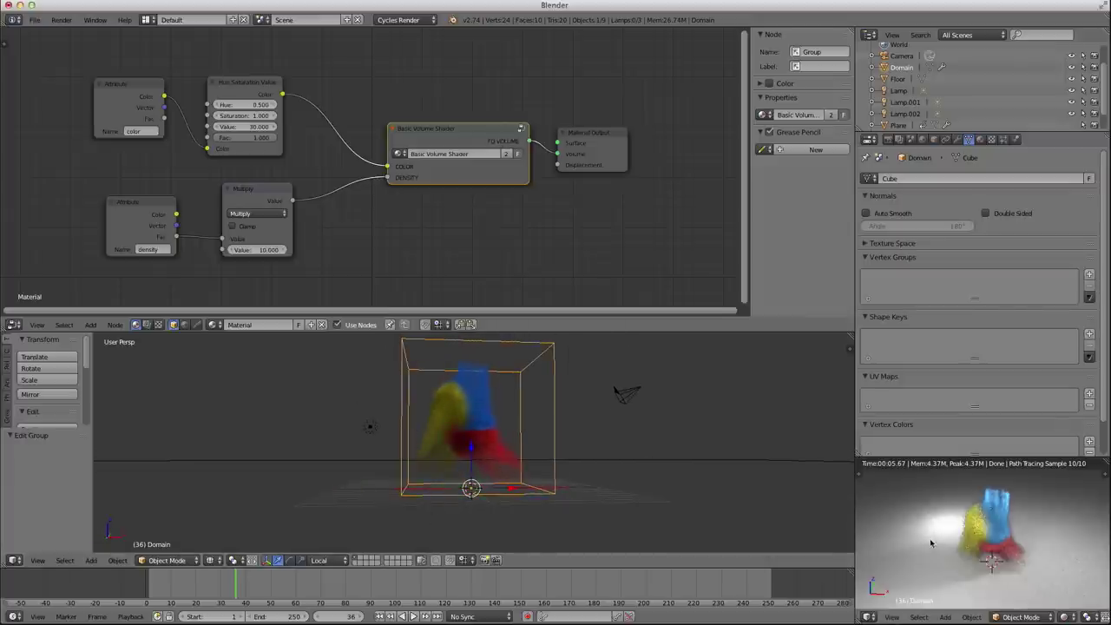
key("shift+z")
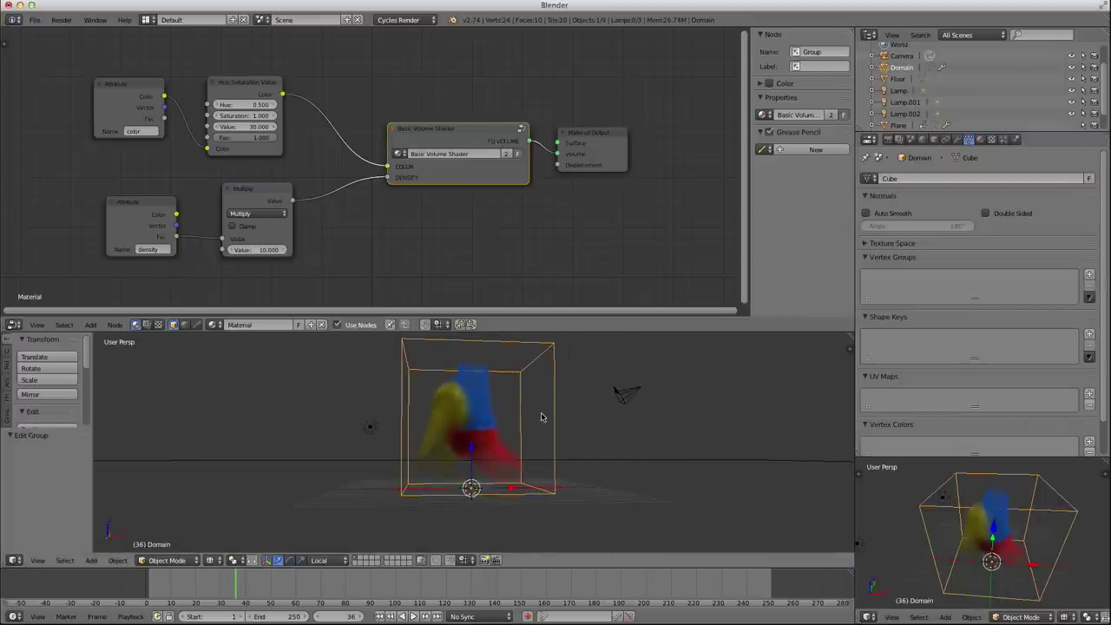
middle_click_drag(542, 416, 552, 397)
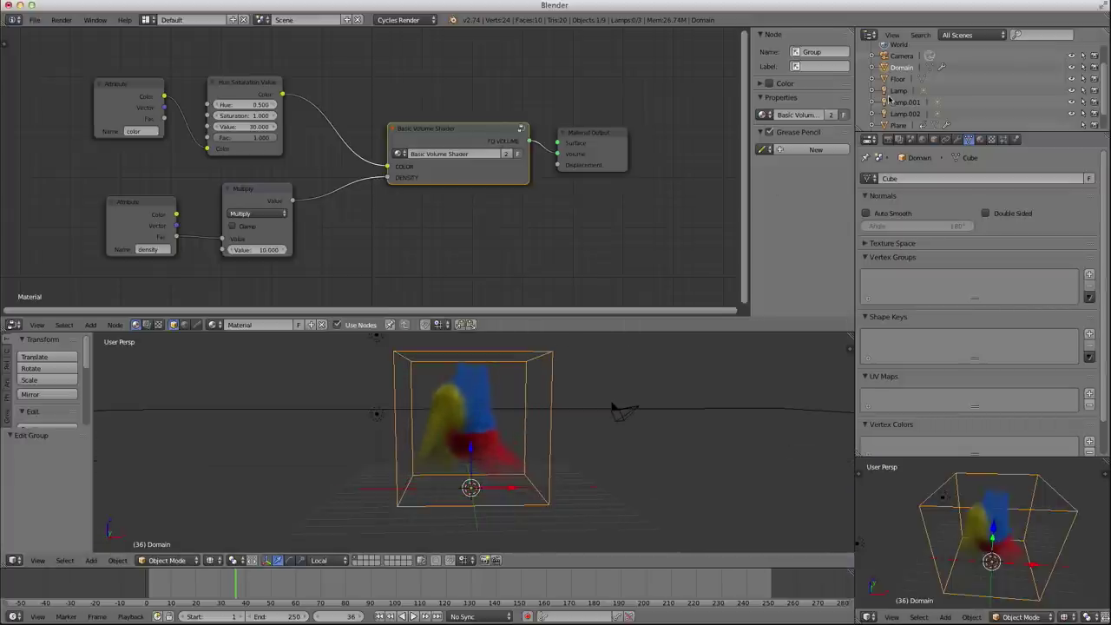
left_click(1016, 140)
Step: Set the smoke domain Divisions to 64
left_click(912, 307)
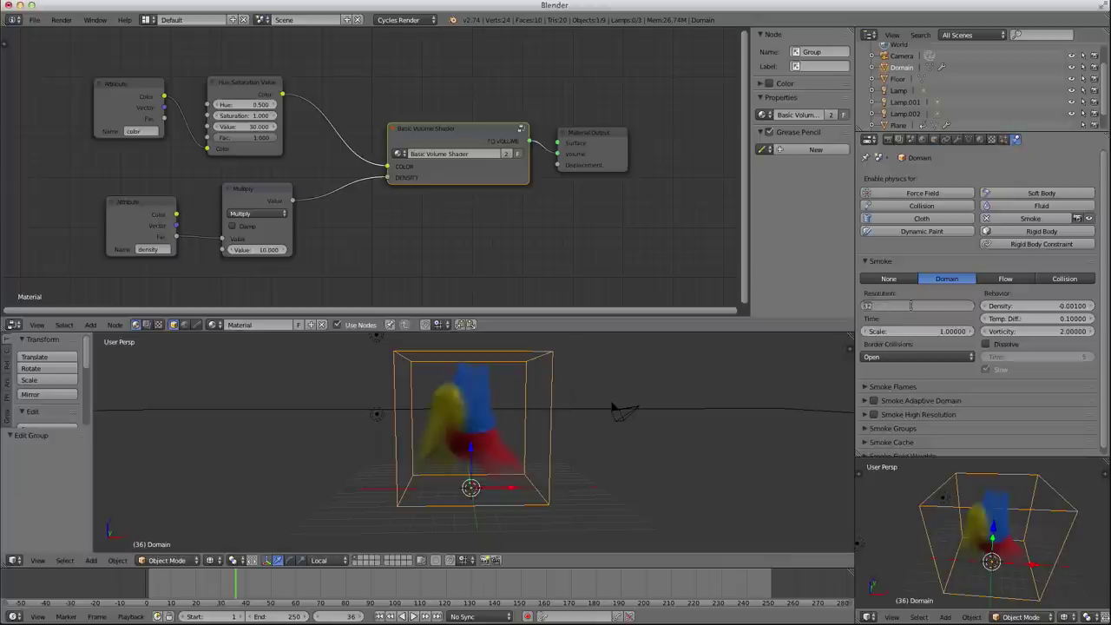
type("64")
key("Return")
Step: Re-simulate the smoke from frame 1 to frame 40 and show the Cycles-rendered preview
key("shift+Left")
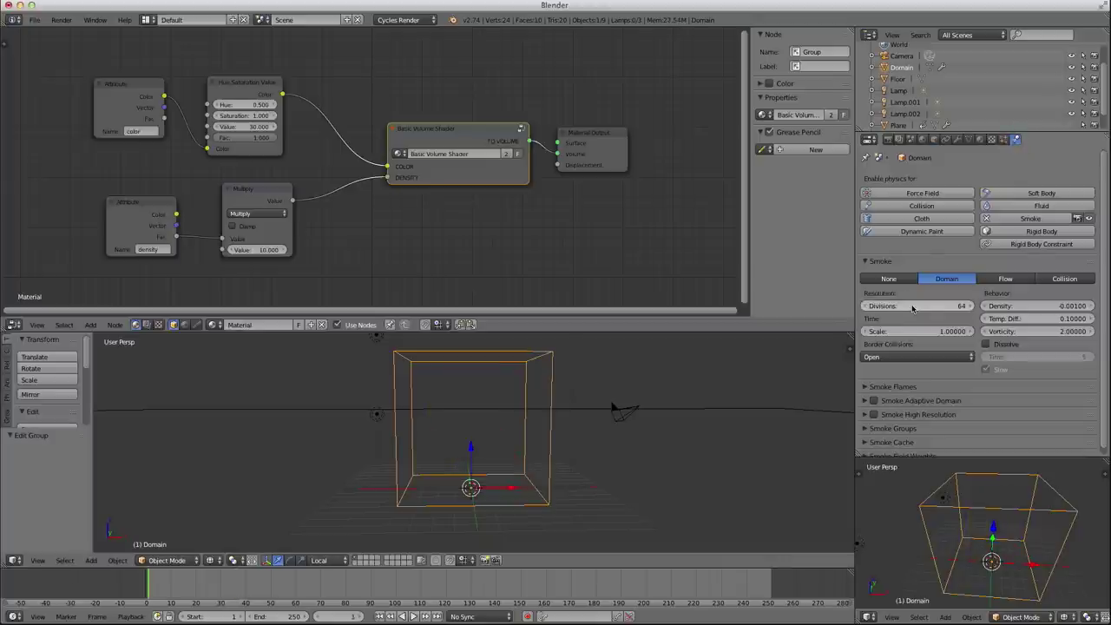
key("alt+a")
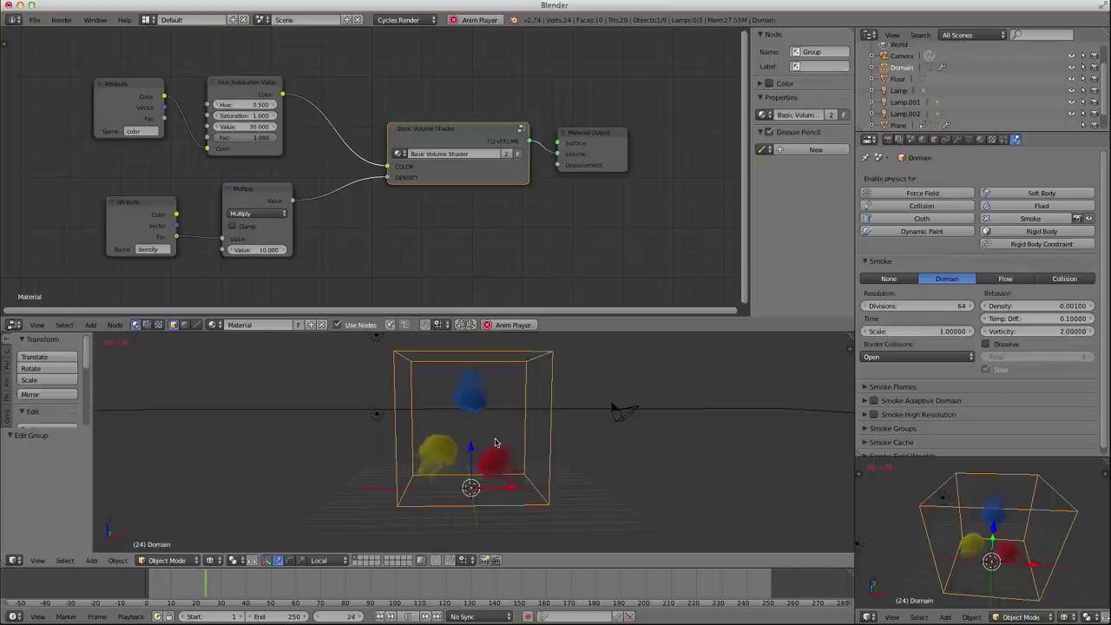
key("alt+a")
key("shift+z")
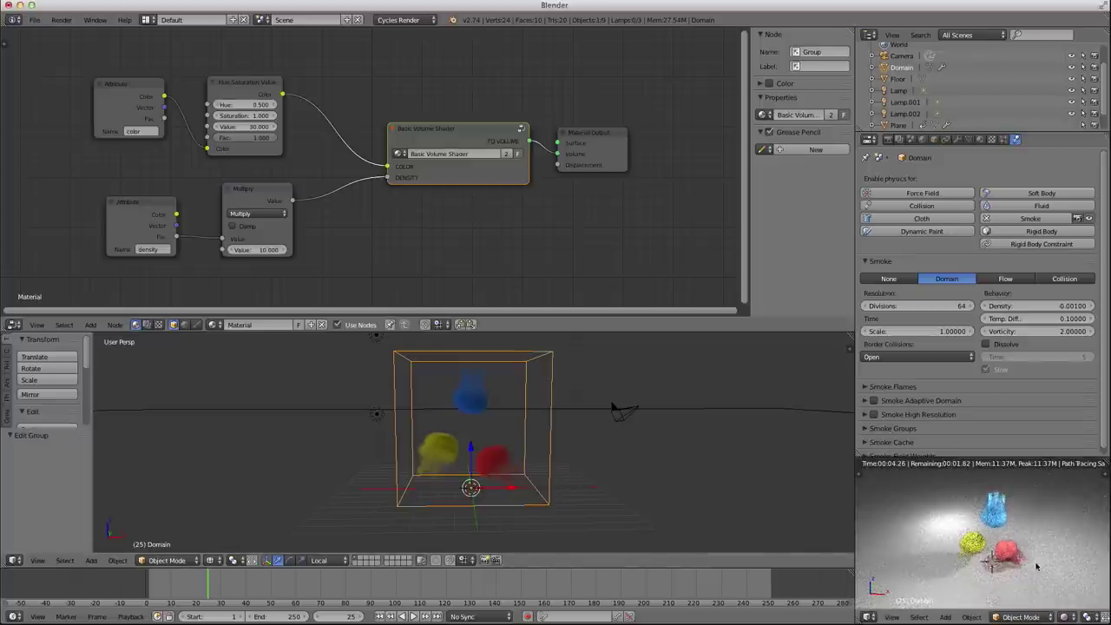
key("shift+z")
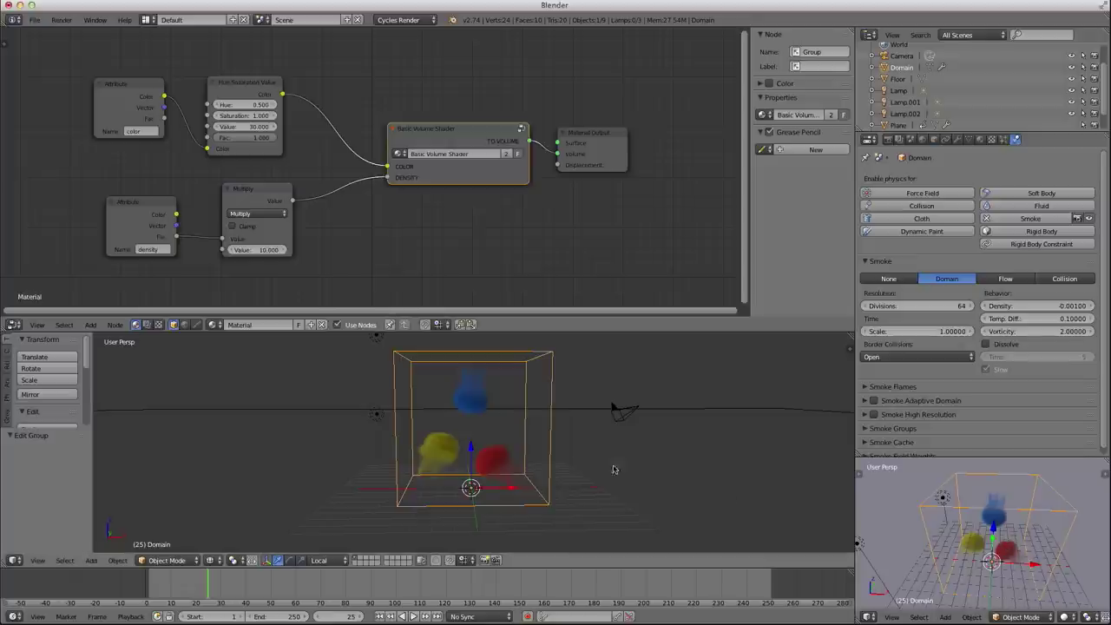
key("alt+a")
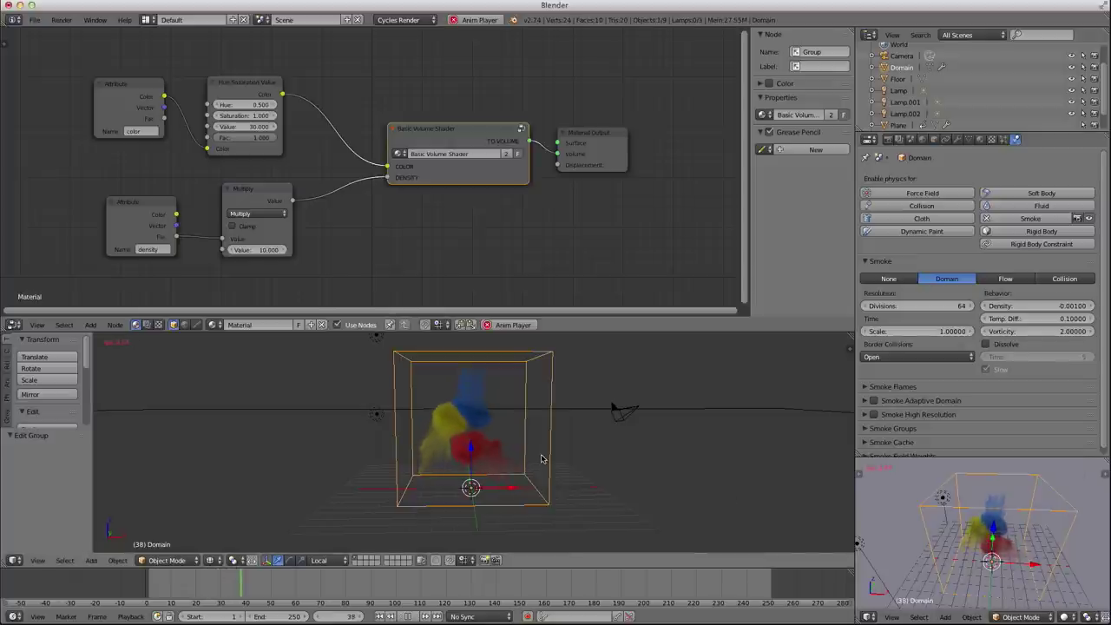
key("alt+a")
key("shift+z")
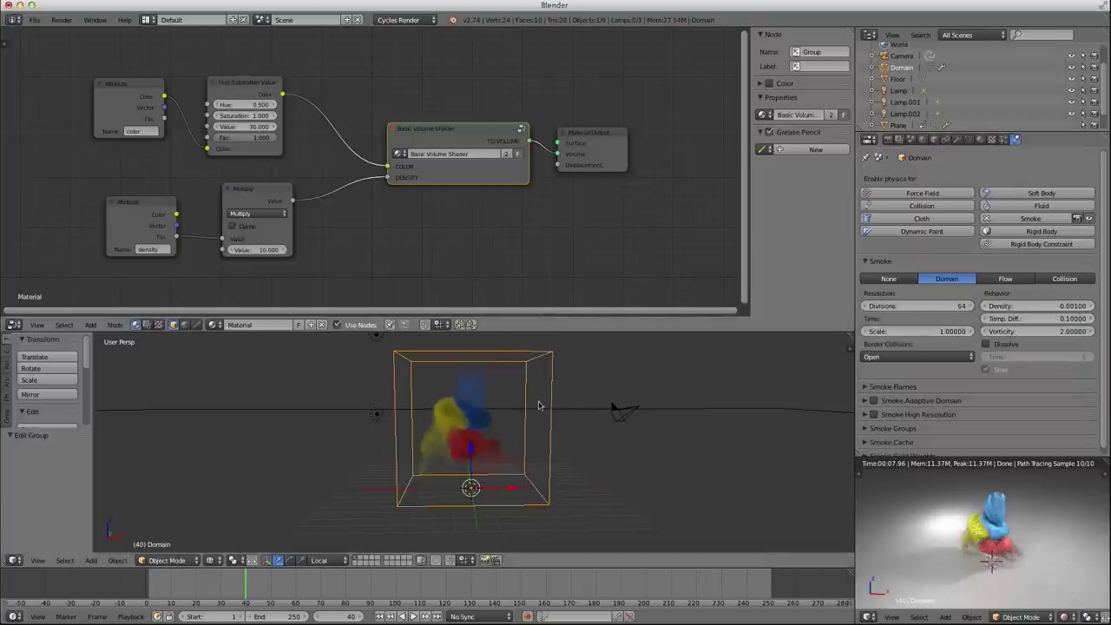
Step: Spread out the color Attribute, density Attribute, Multiply and Hue Saturation Value nodes
left_click_drag(114, 91, 124, 92)
left_click_drag(149, 225, 149, 234)
left_click_drag(255, 192, 278, 199)
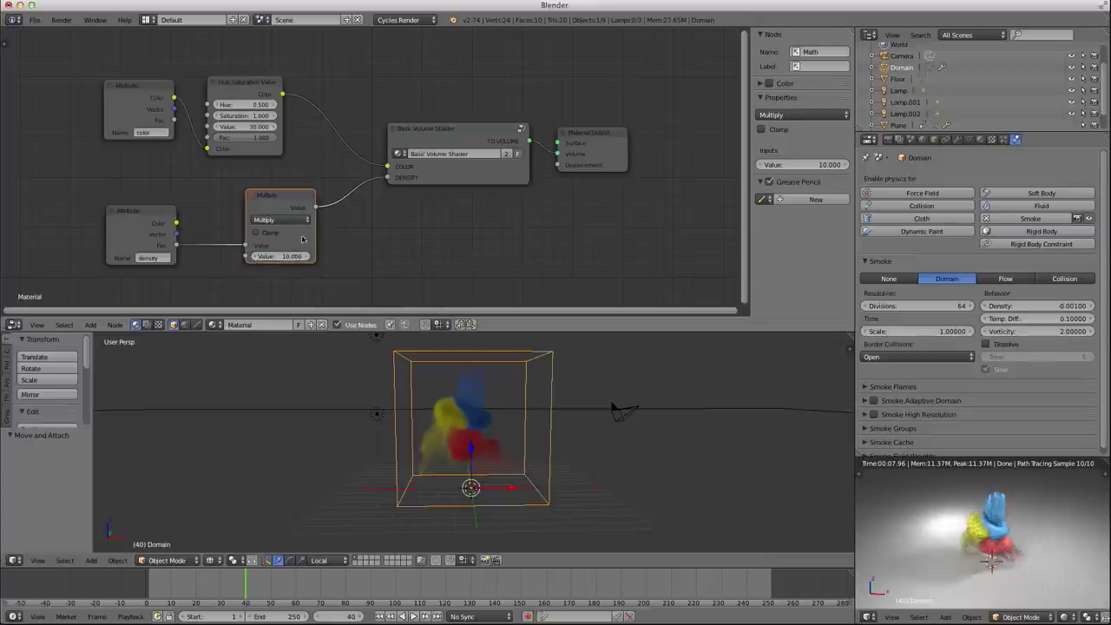
left_click_drag(238, 82, 273, 77)
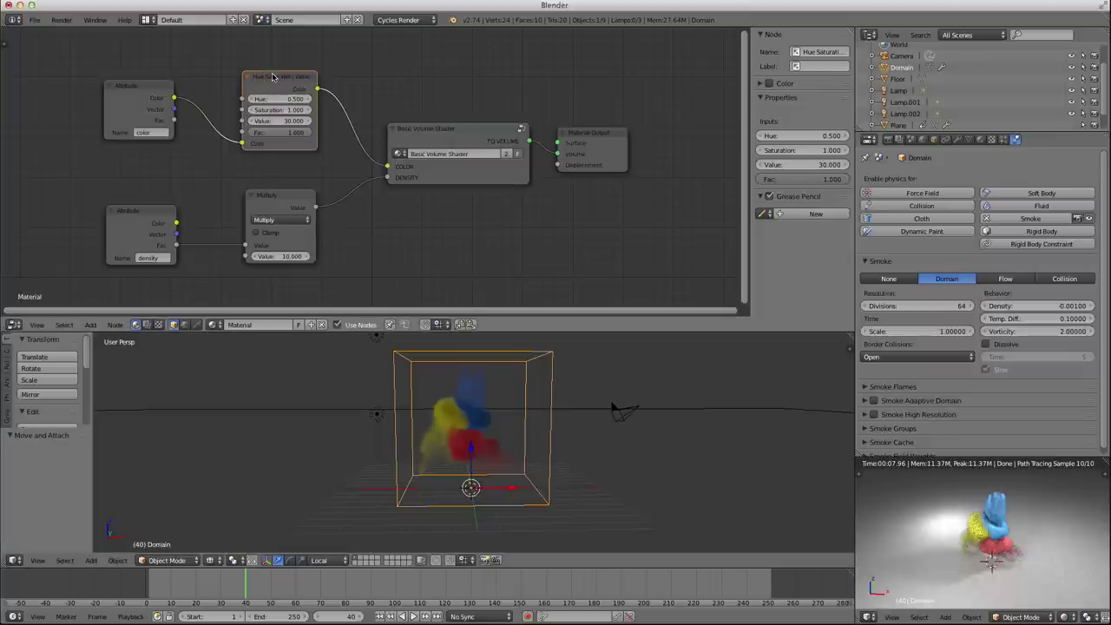
Step: Set the Hue Saturation Value node's Value to 25 and nudge the Basic Volume Shader node up-left
left_click(290, 122)
type("25")
key("Return")
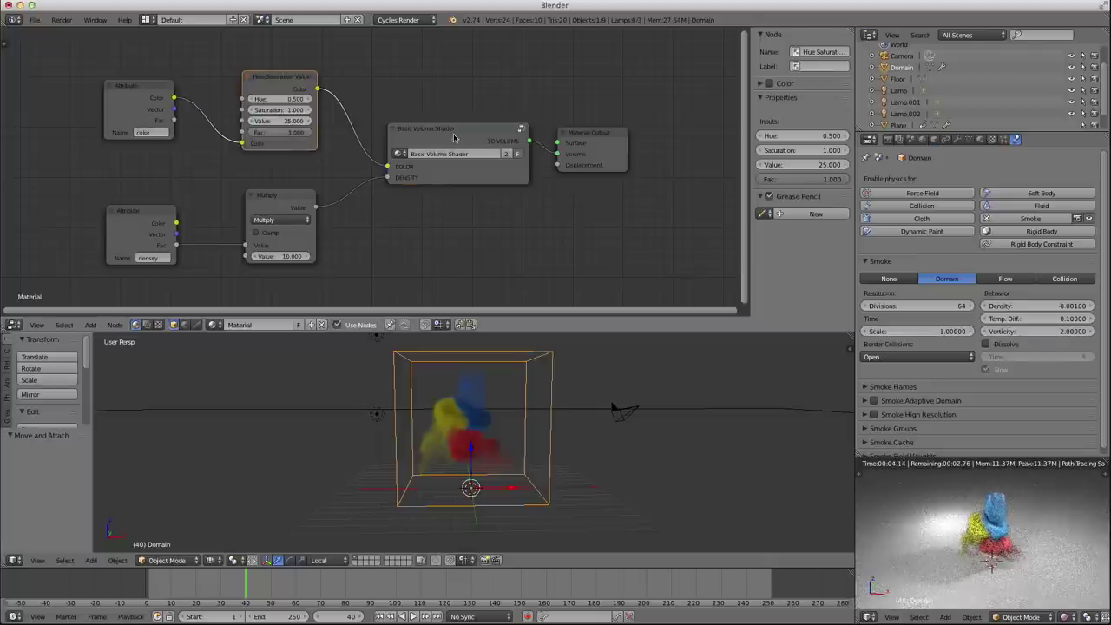
left_click_drag(451, 134, 443, 131)
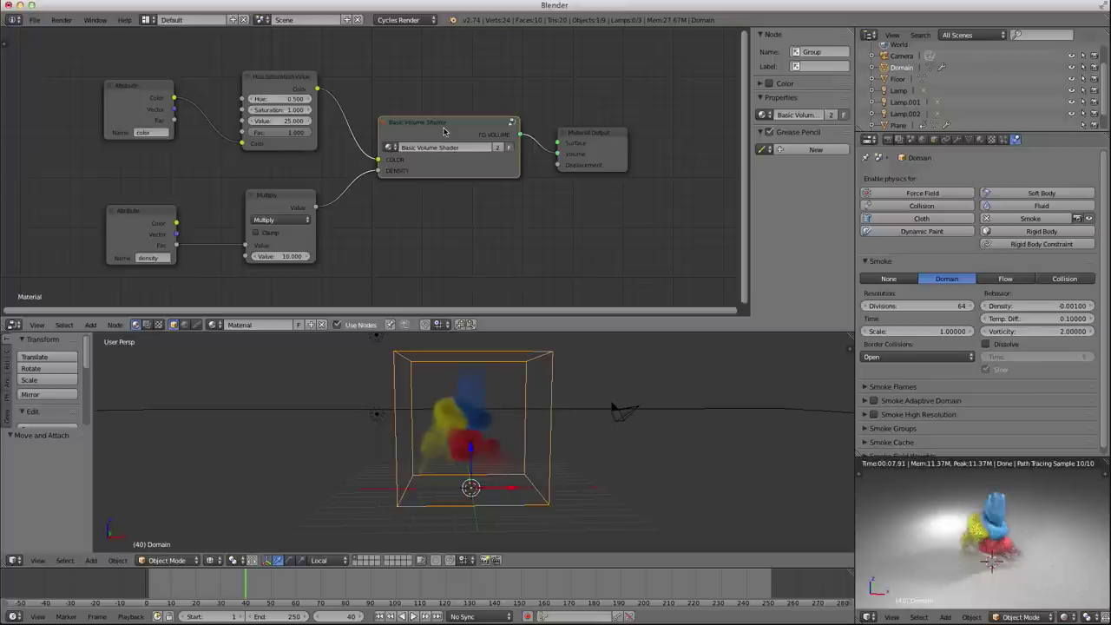
Step: Check the group's Volume Absorption/Scatter nodes, then nudge the Basic Volume Shader node up-left
key("Tab")
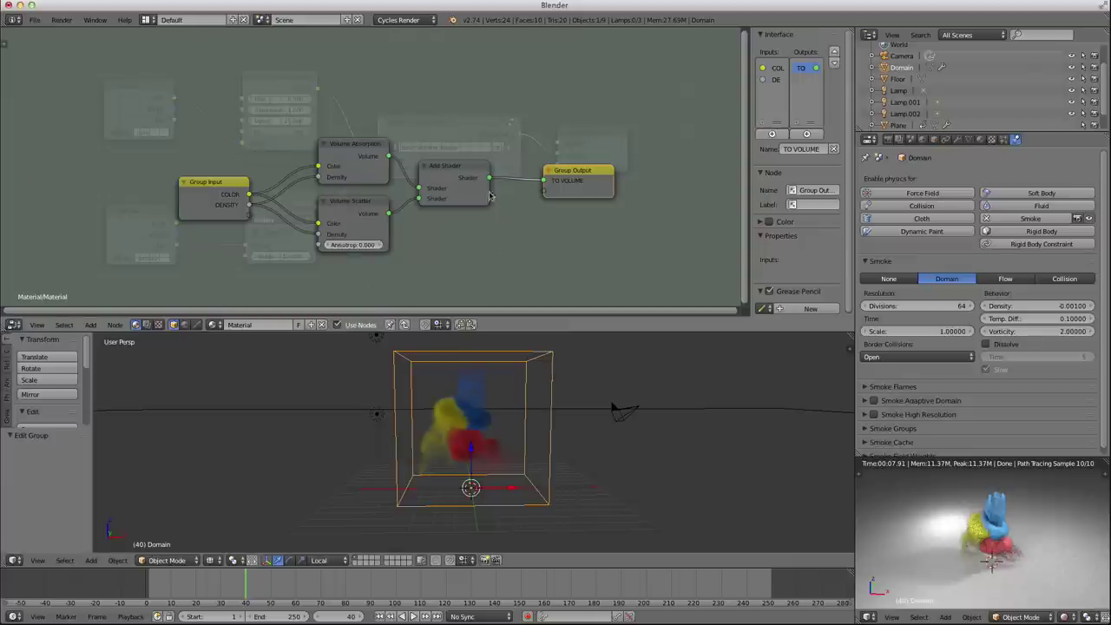
key("Tab")
left_click_drag(434, 129, 427, 126)
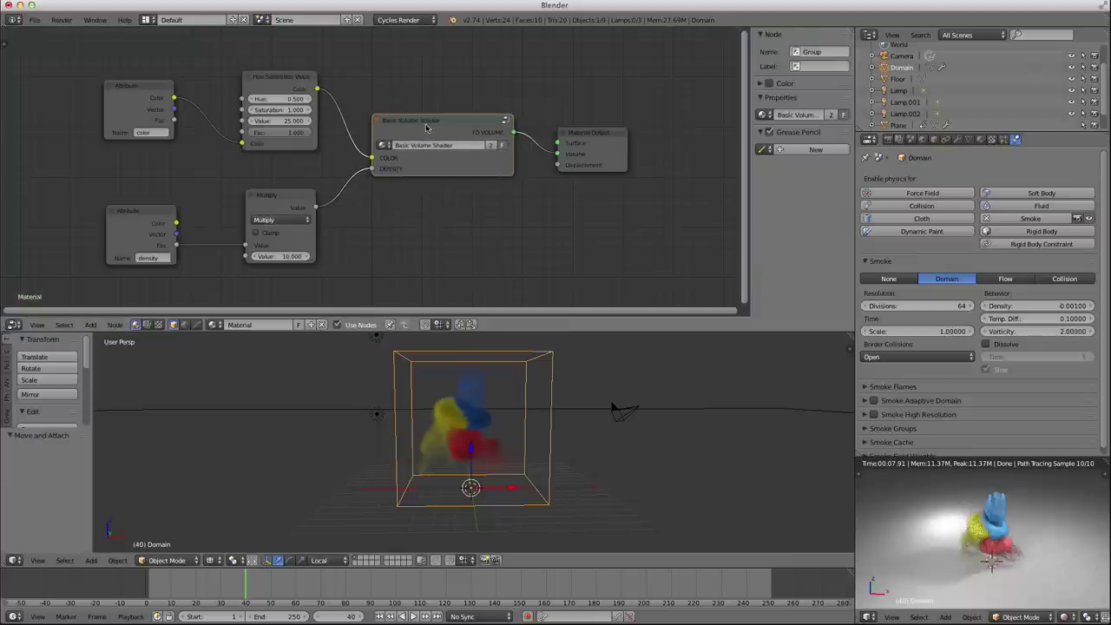